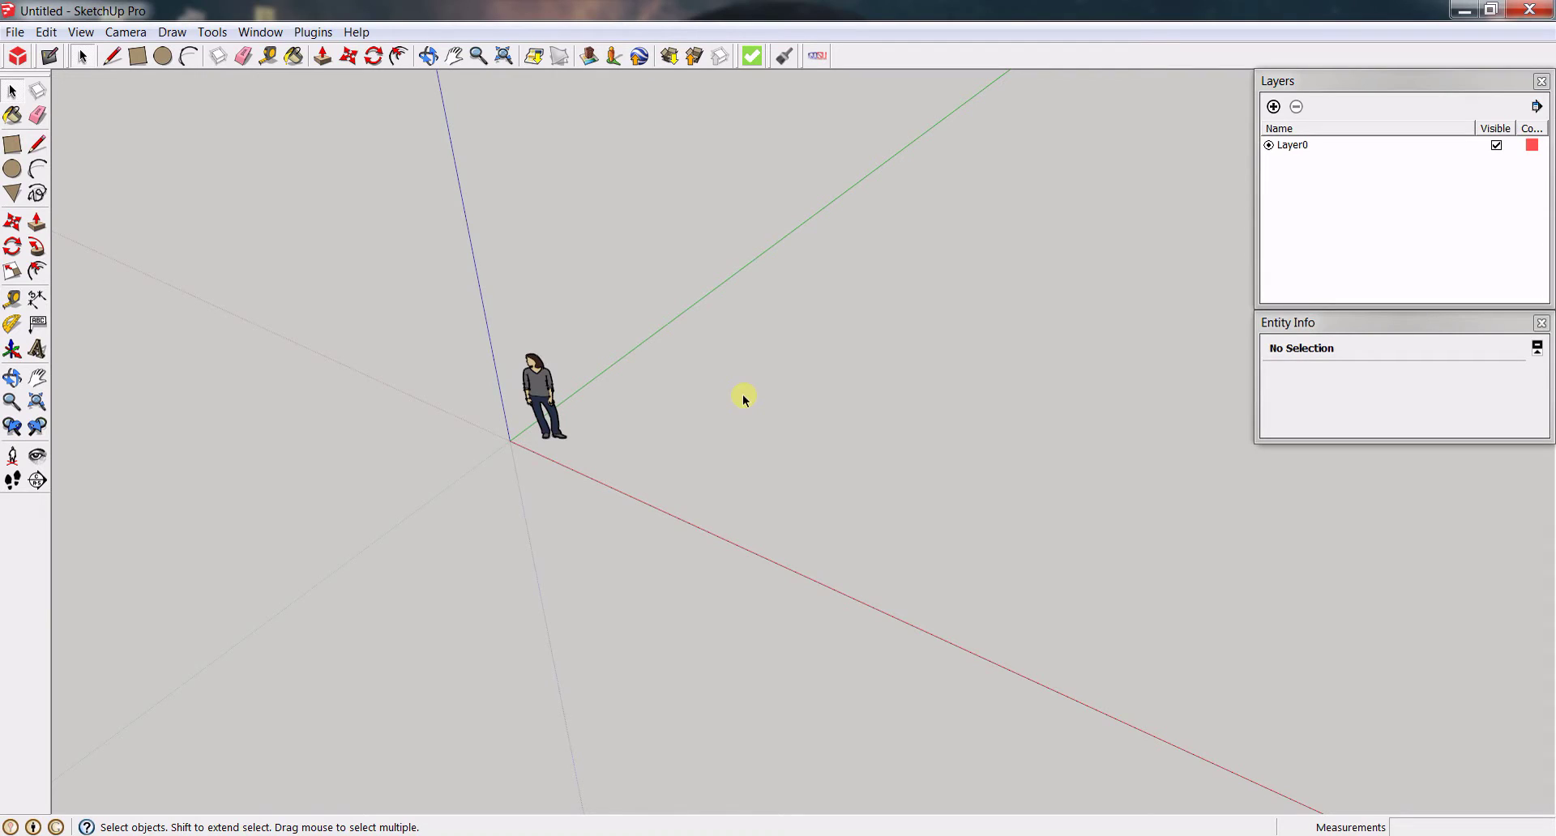
# - Open the GOSU plugin window and view its Gosu Files folder, closing the folder again
pyautogui.click(313, 33)
pyautogui.moveTo(339, 140)
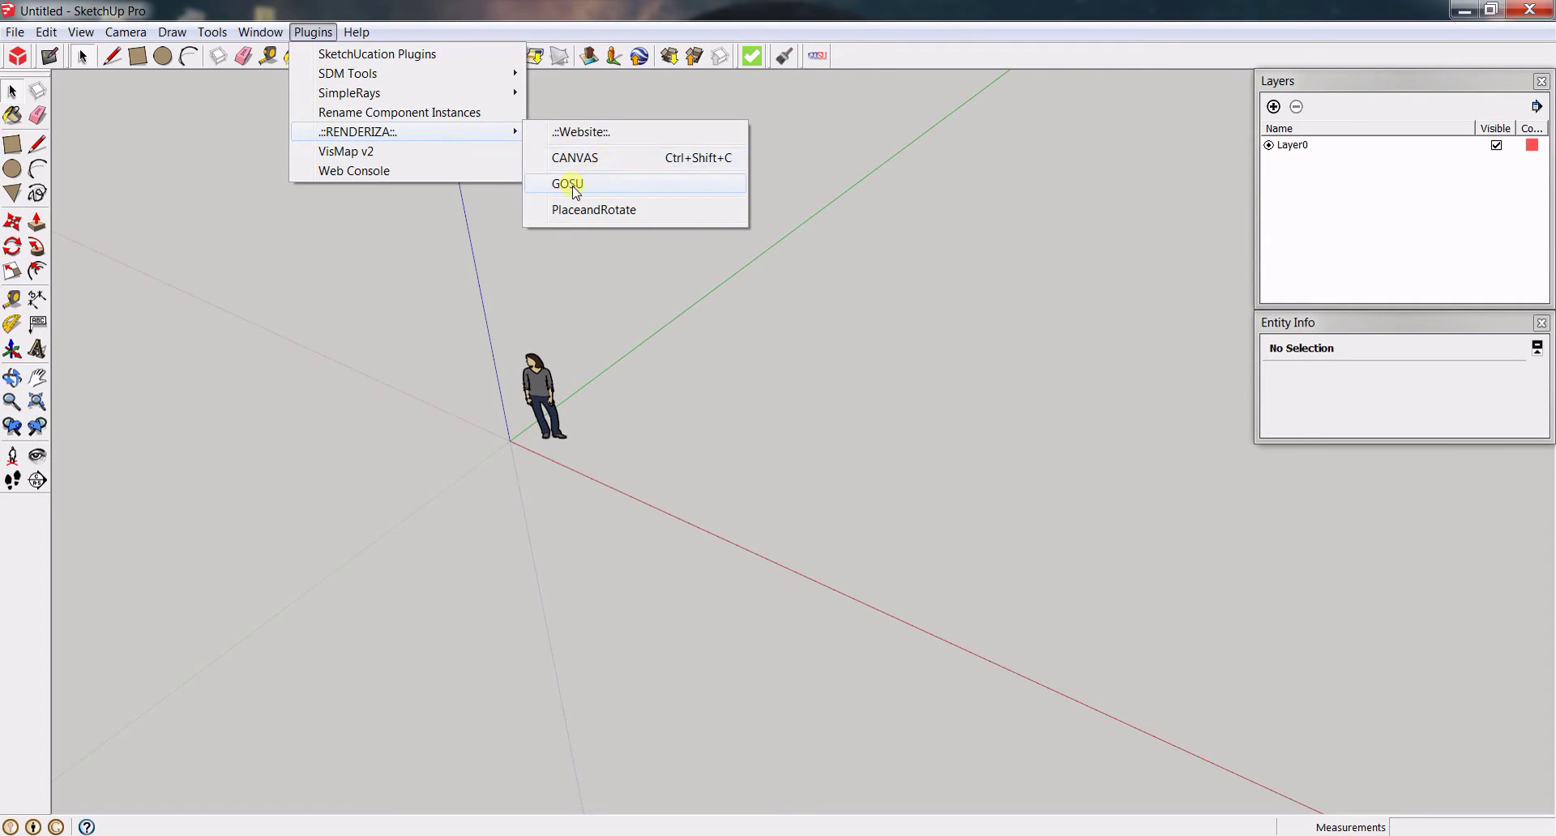
pyautogui.click(384, 288)
pyautogui.click(818, 57)
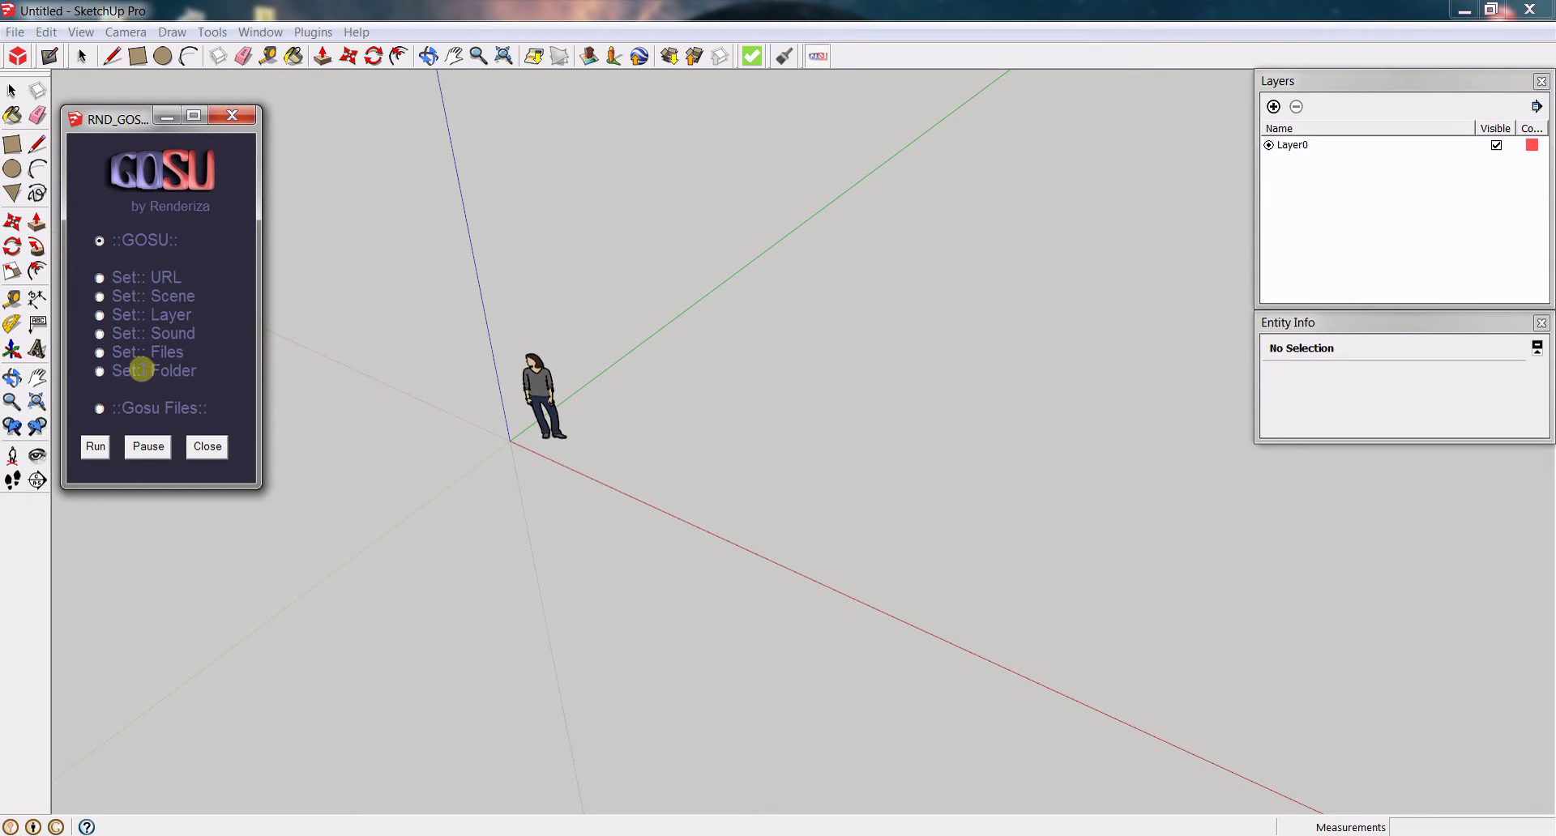
pyautogui.click(99, 409)
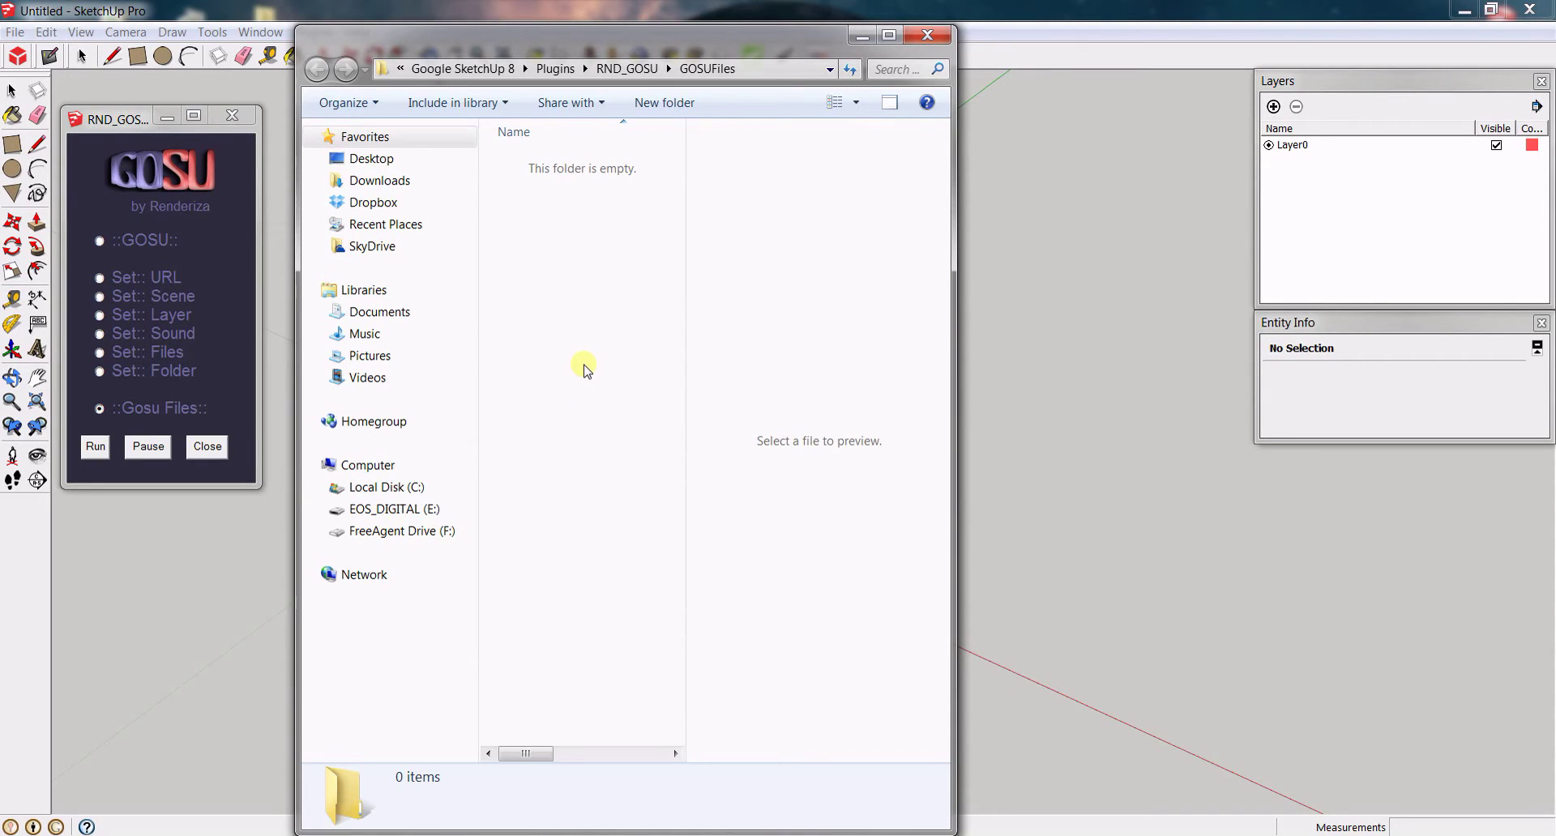
pyautogui.click(927, 35)
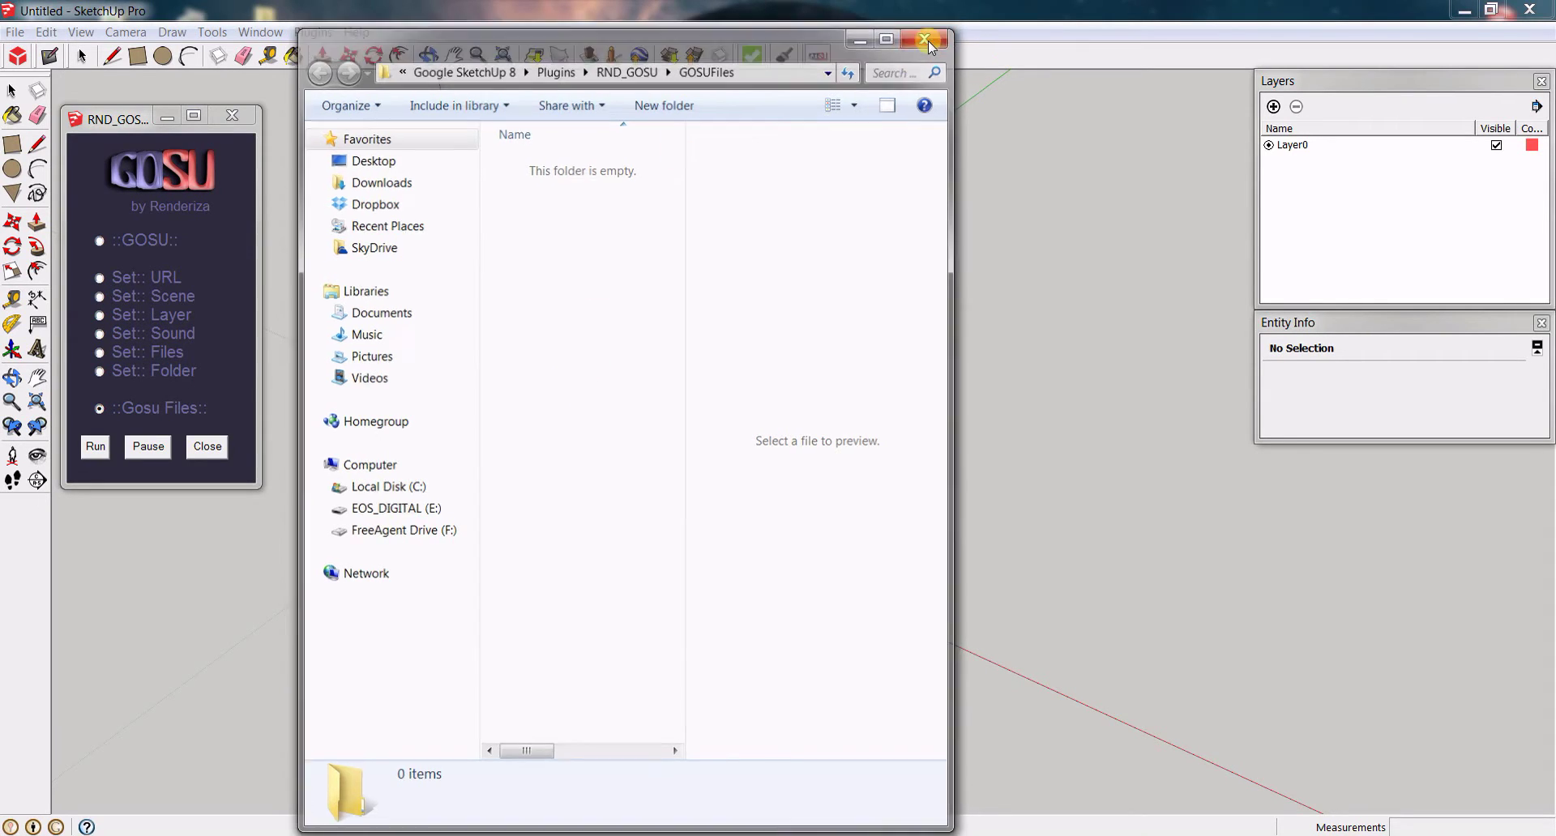
# - Switch GOSU to the Set:: Folder option and try it on the Susan figure
pyautogui.click(99, 372)
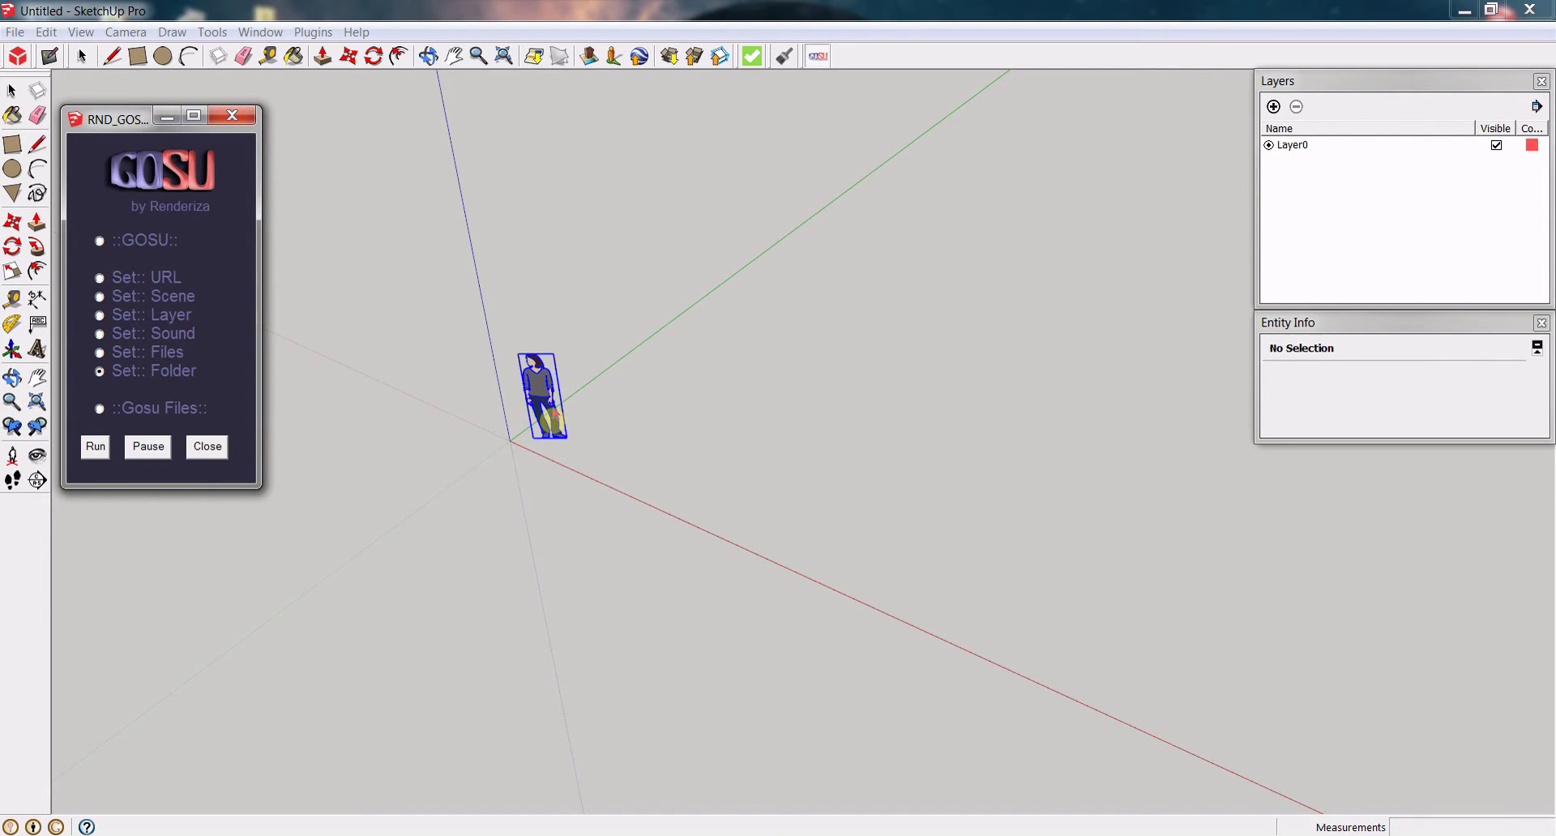
pyautogui.click(555, 415)
pyautogui.click(583, 406)
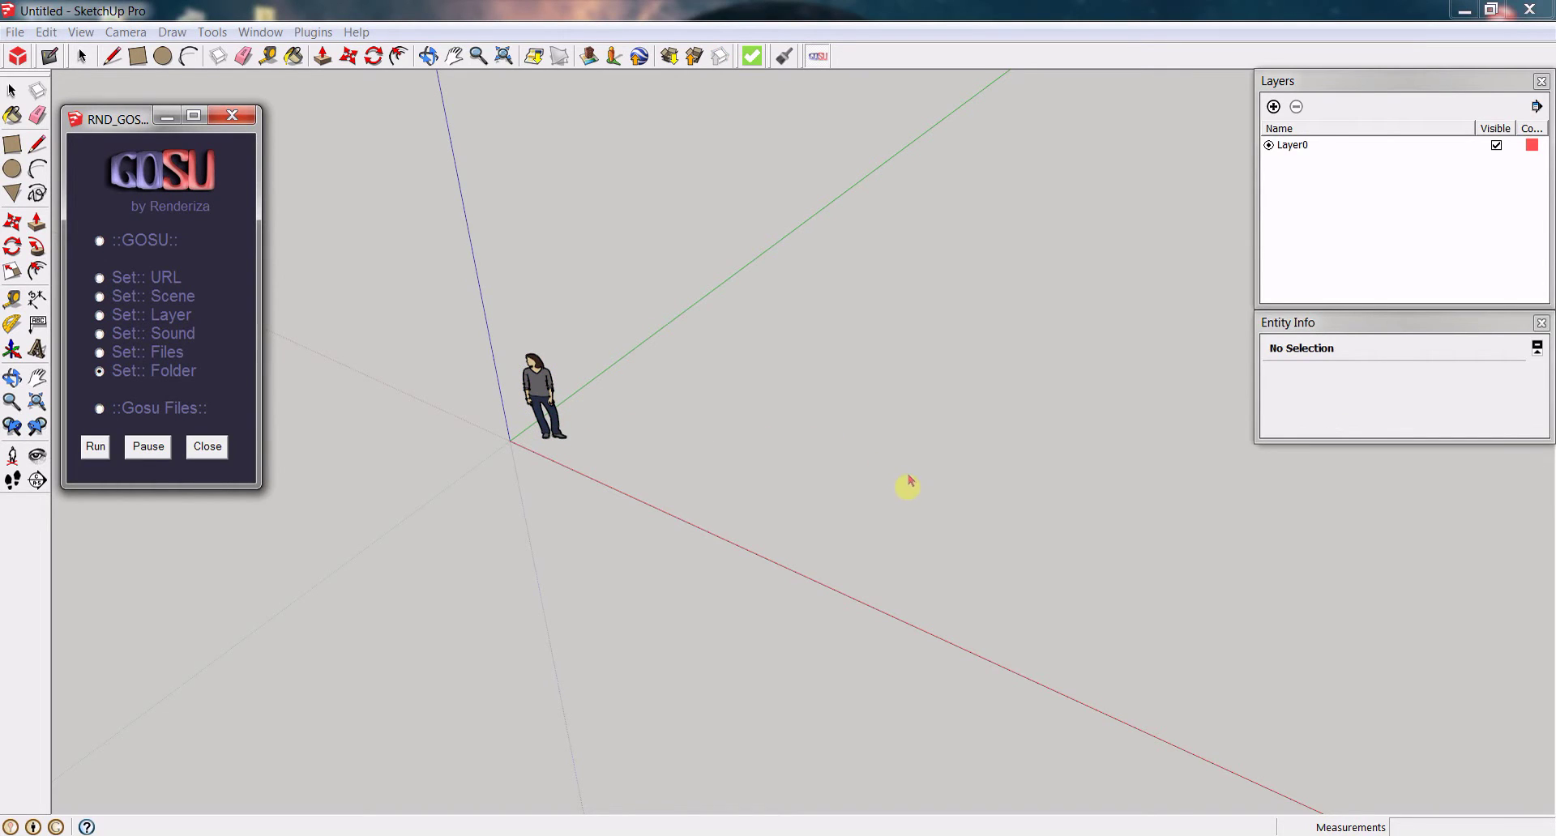
# - Copy the Susan figure with Move at a spacing of about 5' 11" and array it 3x into a row
pyautogui.click(11, 91)
pyautogui.click(564, 385)
pyautogui.press('m')
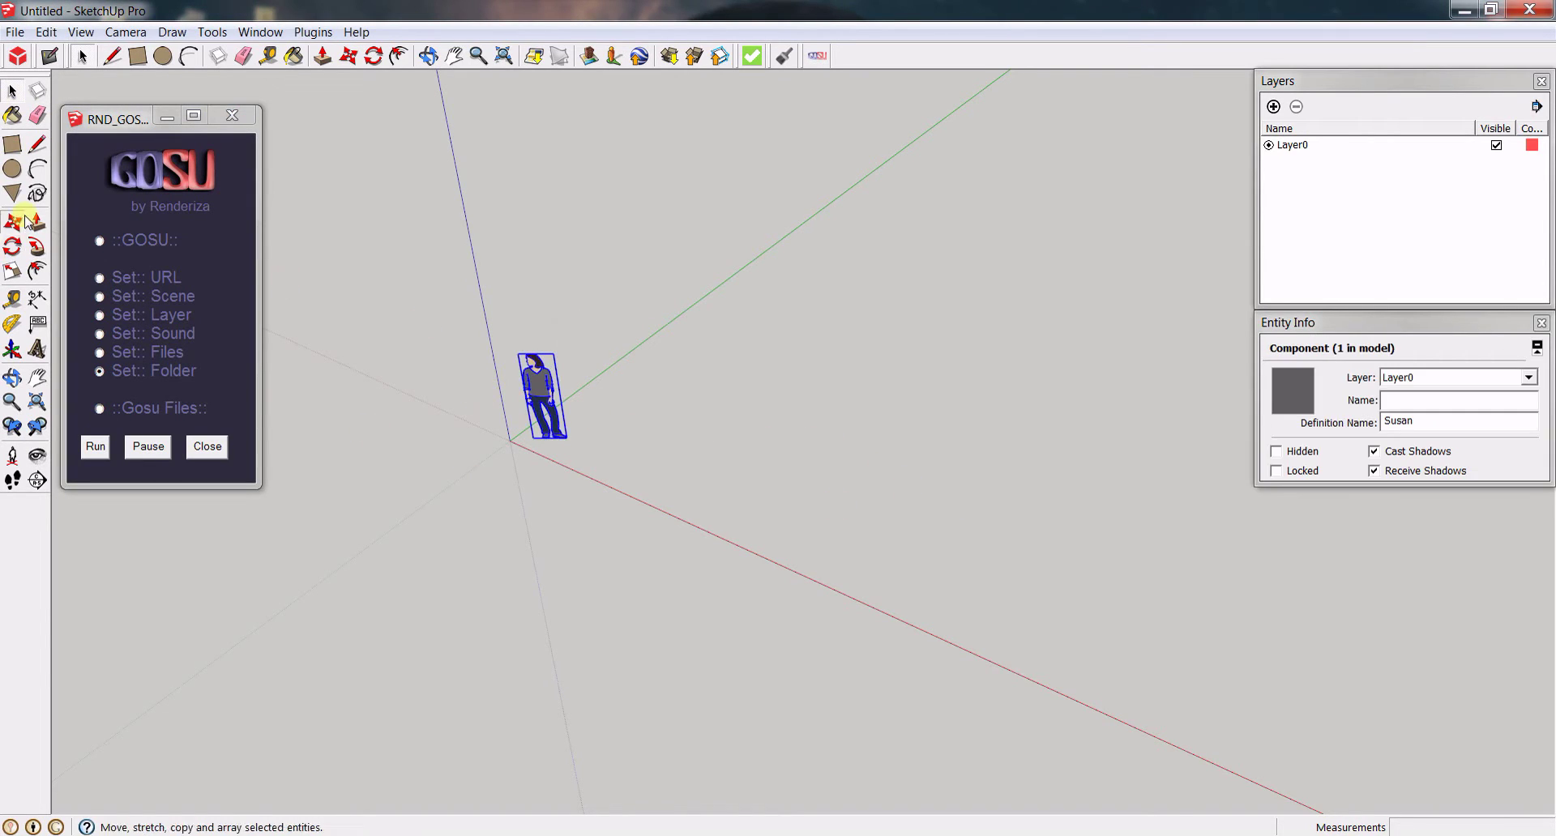
pyautogui.press('ctrl')
pyautogui.click(441, 507)
pyautogui.click(554, 541)
pyautogui.write('3x')
pyautogui.press('Return')
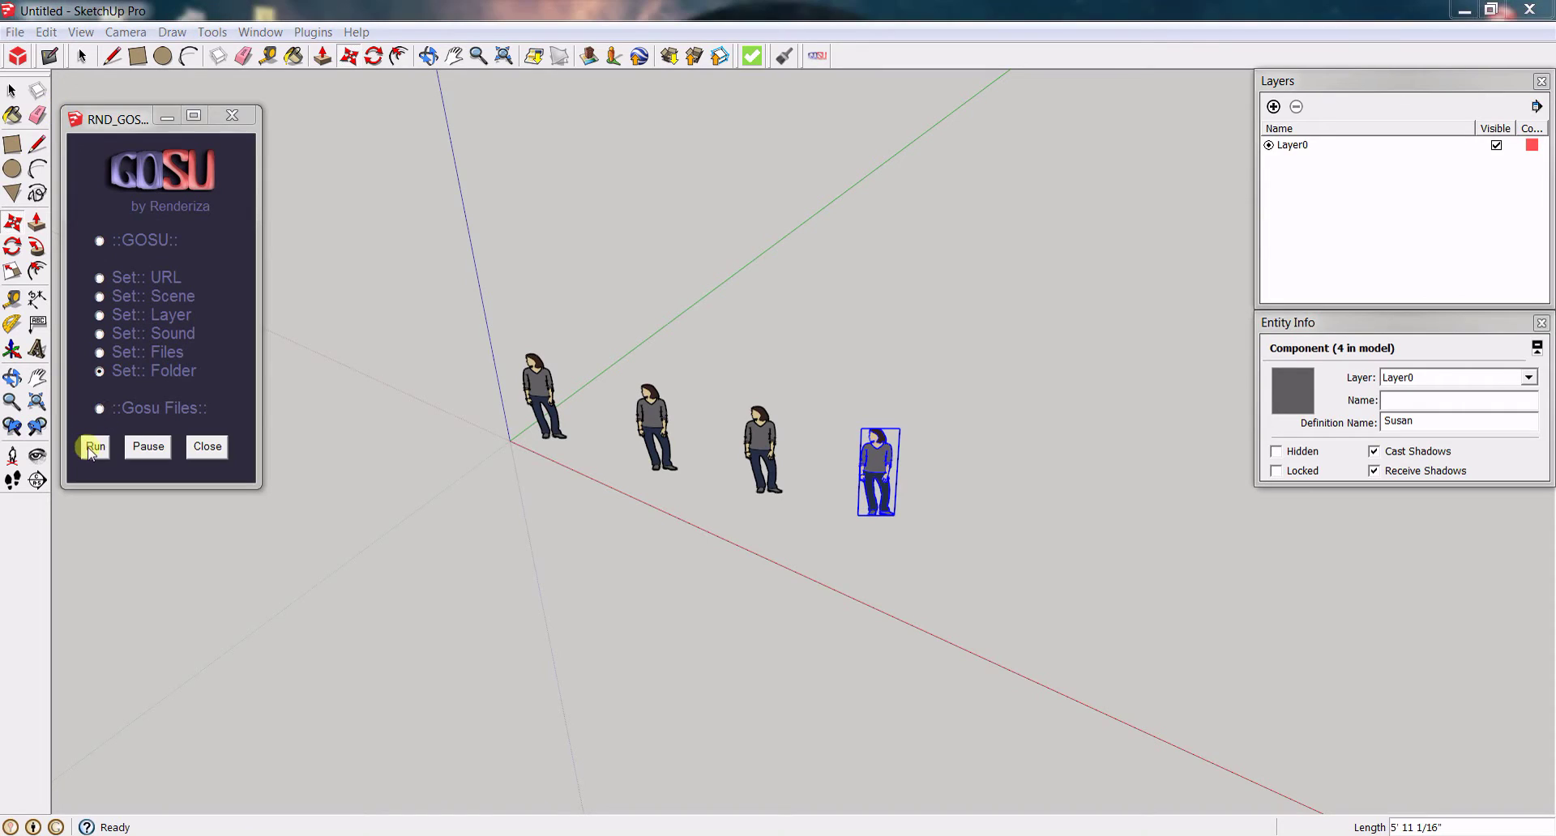
# - Link Folder1 in 00 Folders to the first figure with Set:: Folder, choosing Wildlife.wmv inside that folder
pyautogui.click(99, 371)
pyautogui.click(316, 368)
pyautogui.click(530, 399)
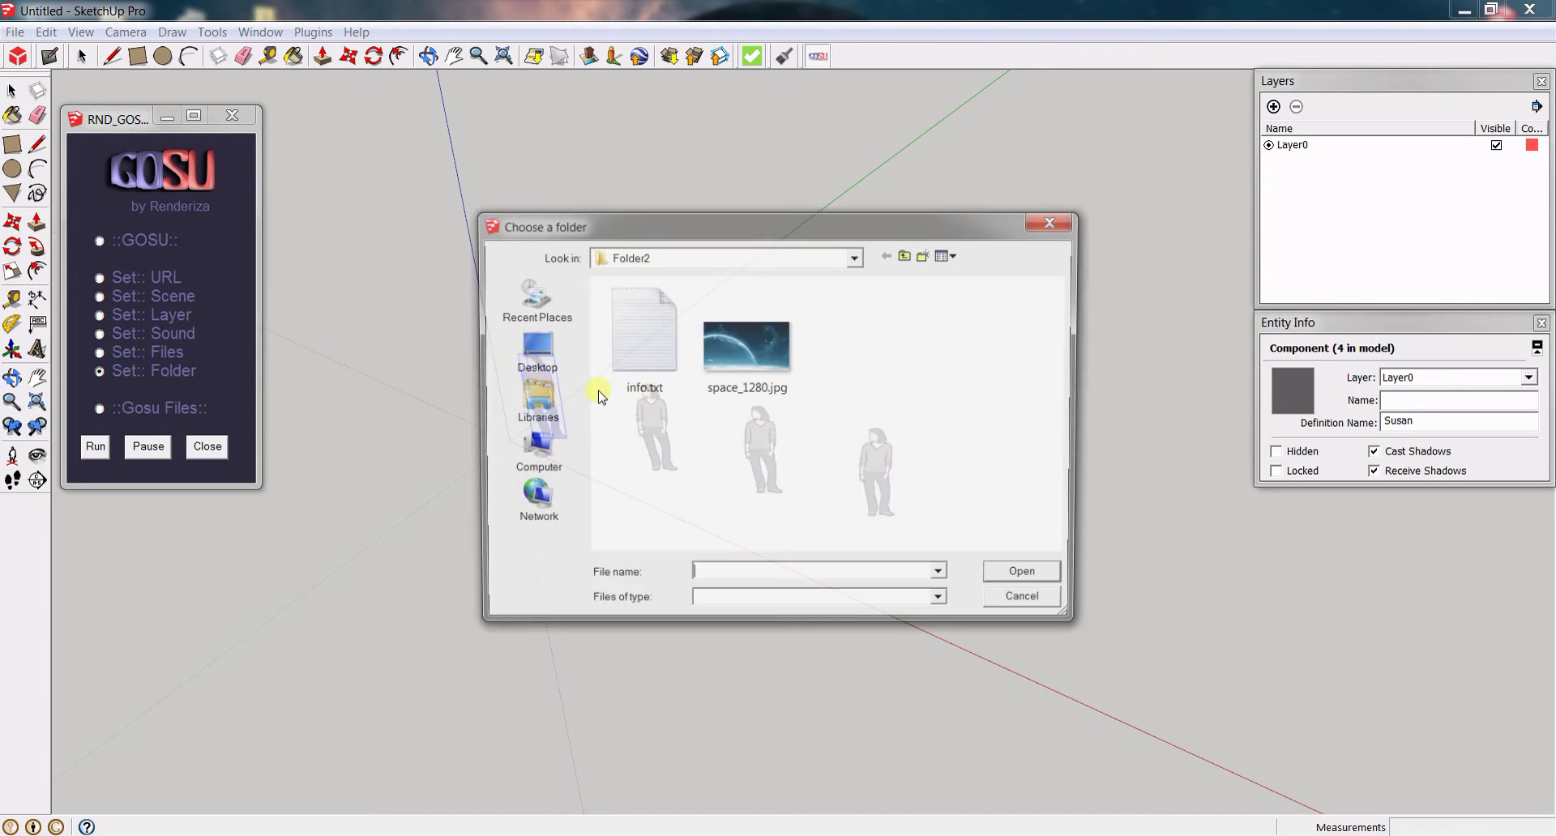
pyautogui.click(907, 256)
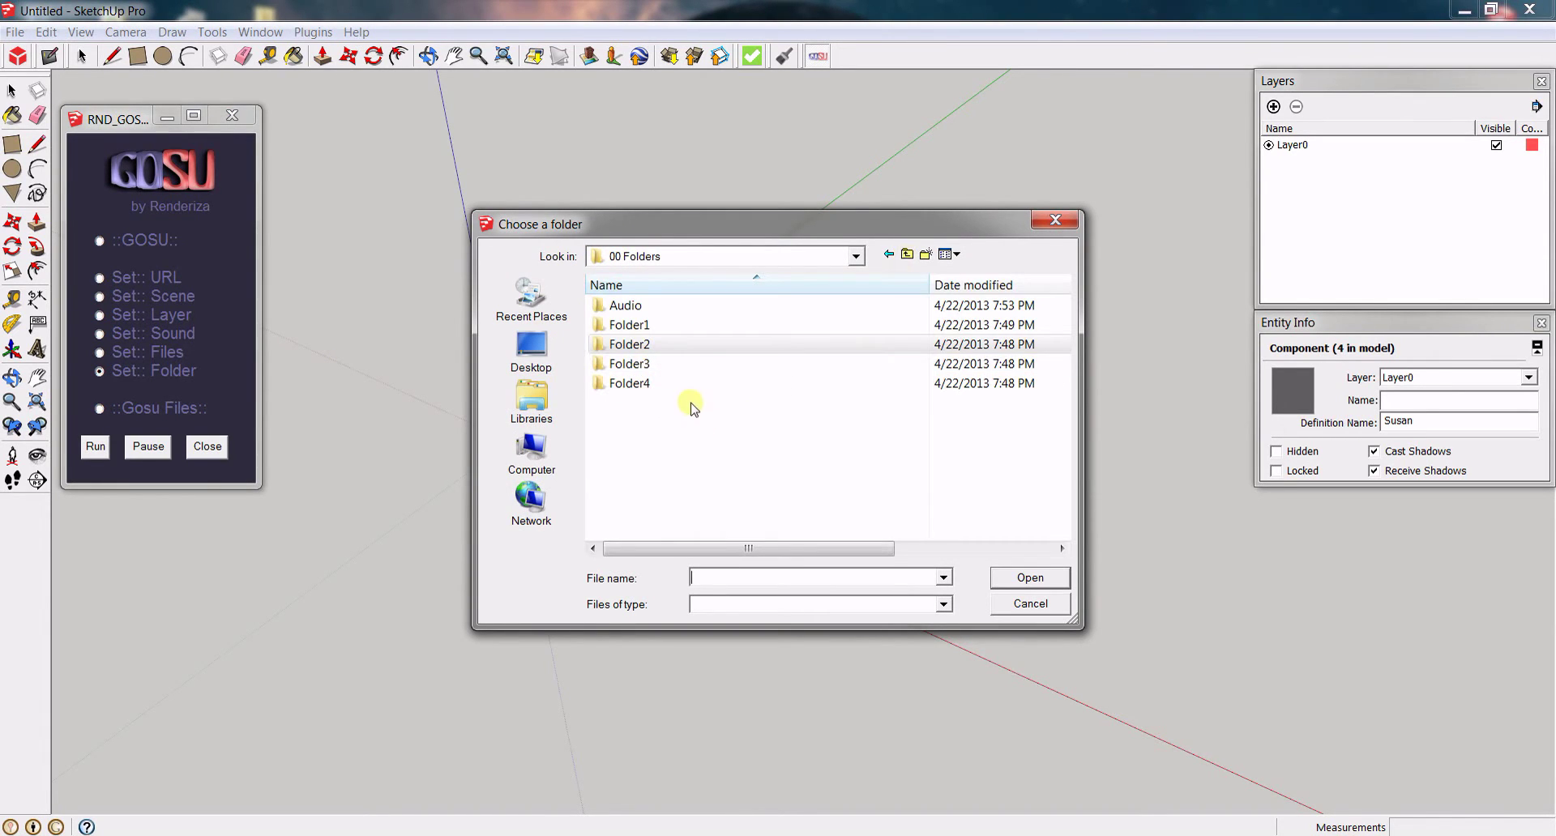
pyautogui.doubleClick(633, 326)
pyautogui.click(655, 345)
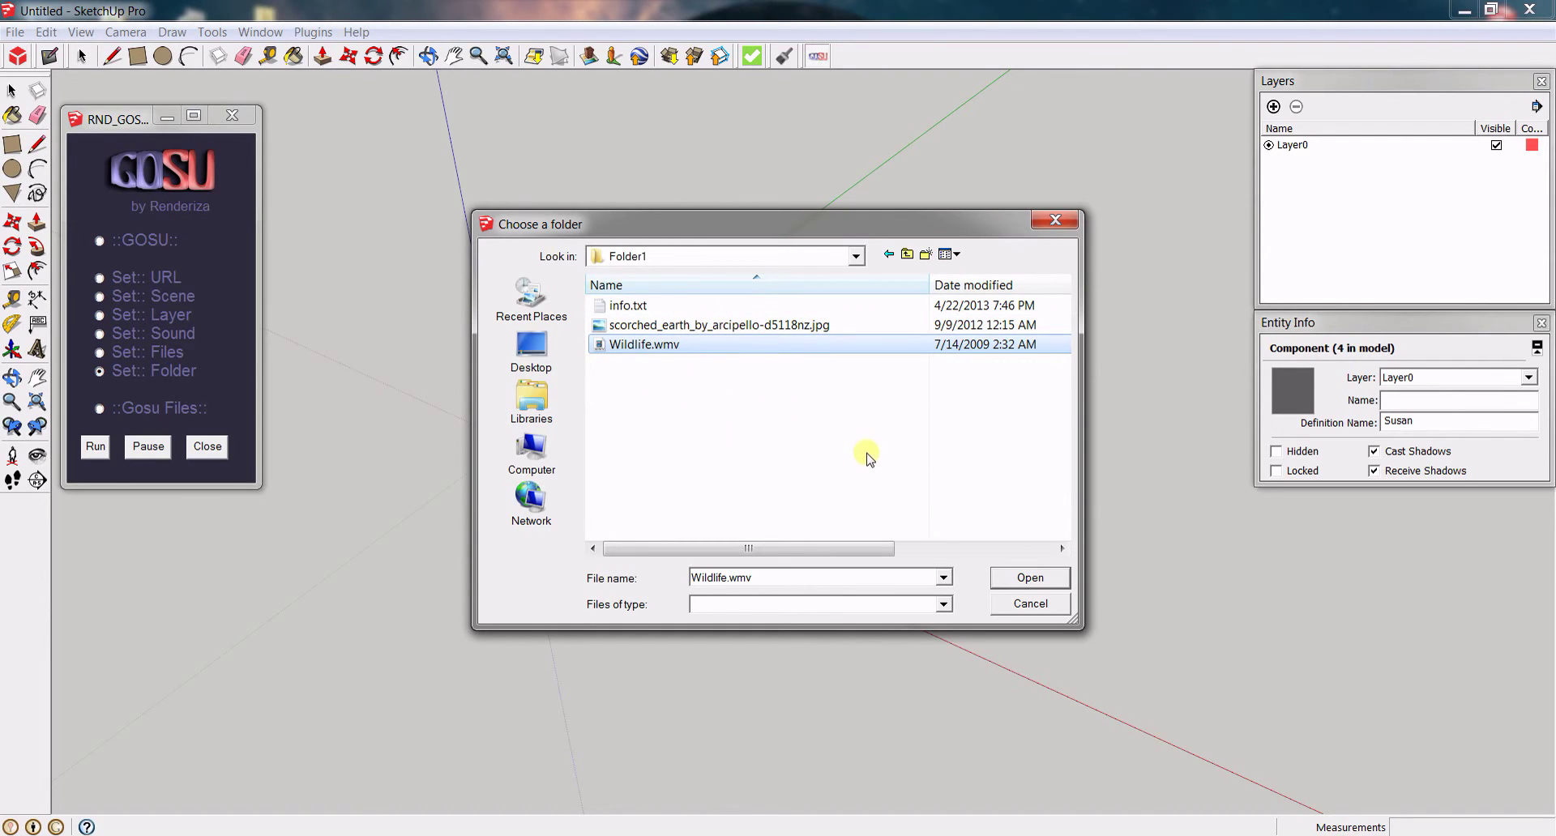
pyautogui.click(1029, 578)
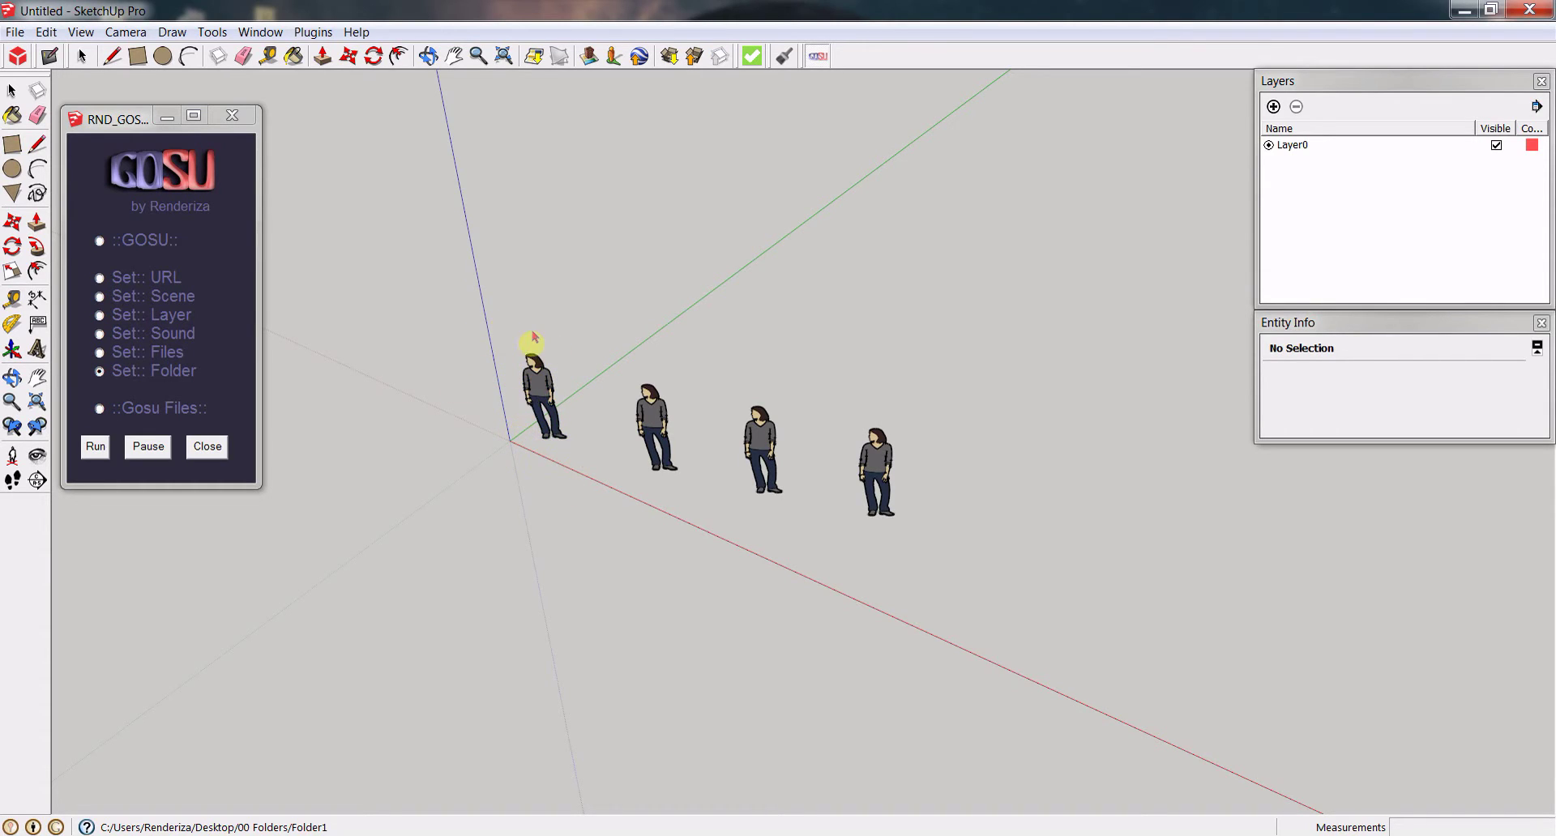
# - Link Folder2 to the second figure in the row, choosing space_1280.jpg inside that folder
pyautogui.click(648, 421)
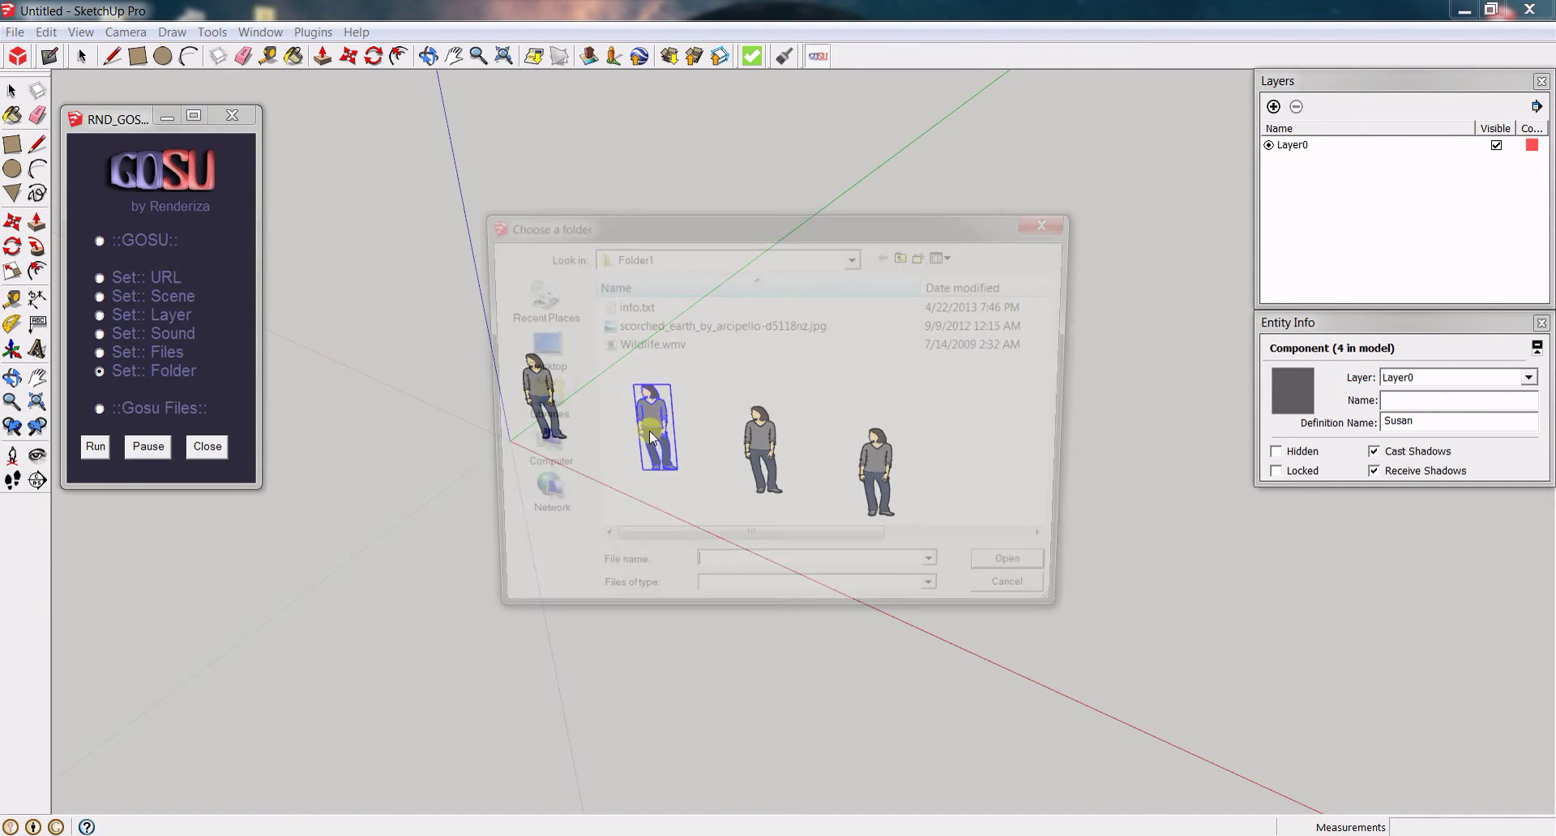
pyautogui.click(905, 257)
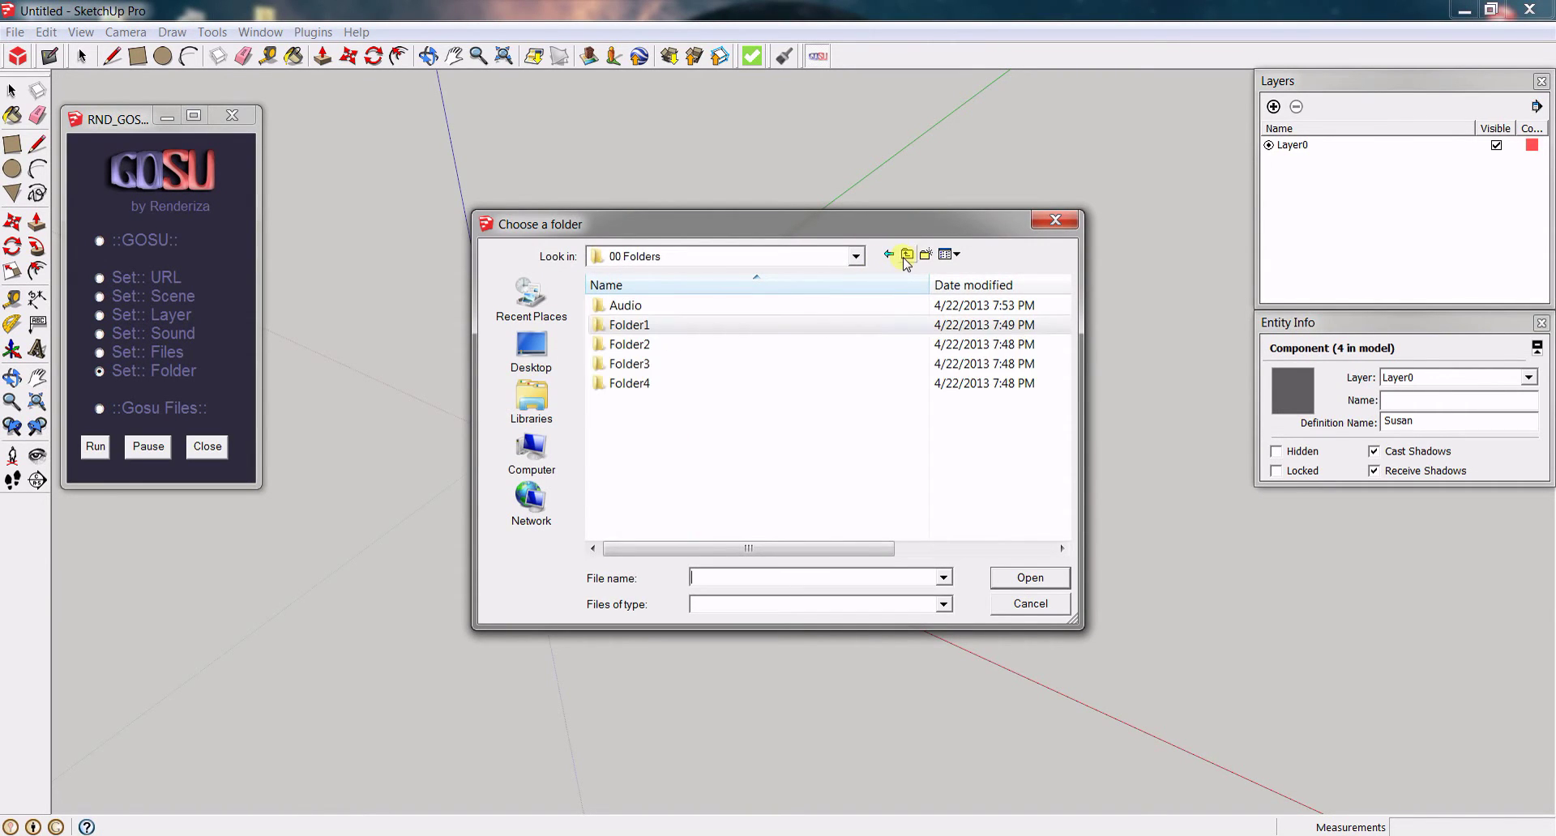
pyautogui.doubleClick(657, 345)
pyautogui.click(737, 348)
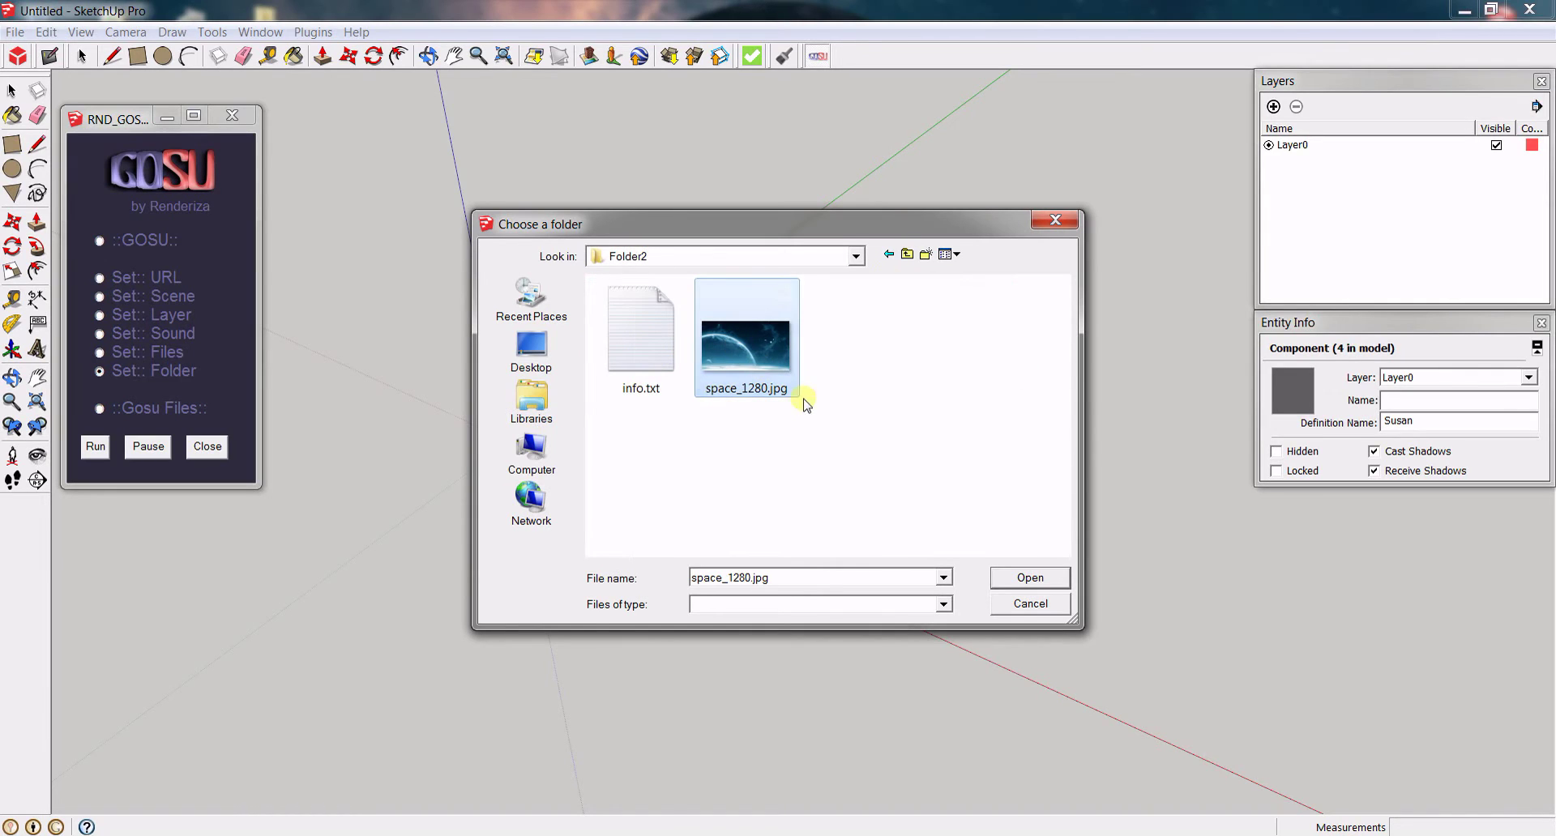
pyautogui.click(1027, 577)
# - Link Folder3 to the third figure in the row by choosing the image inside that folder
pyautogui.click(746, 441)
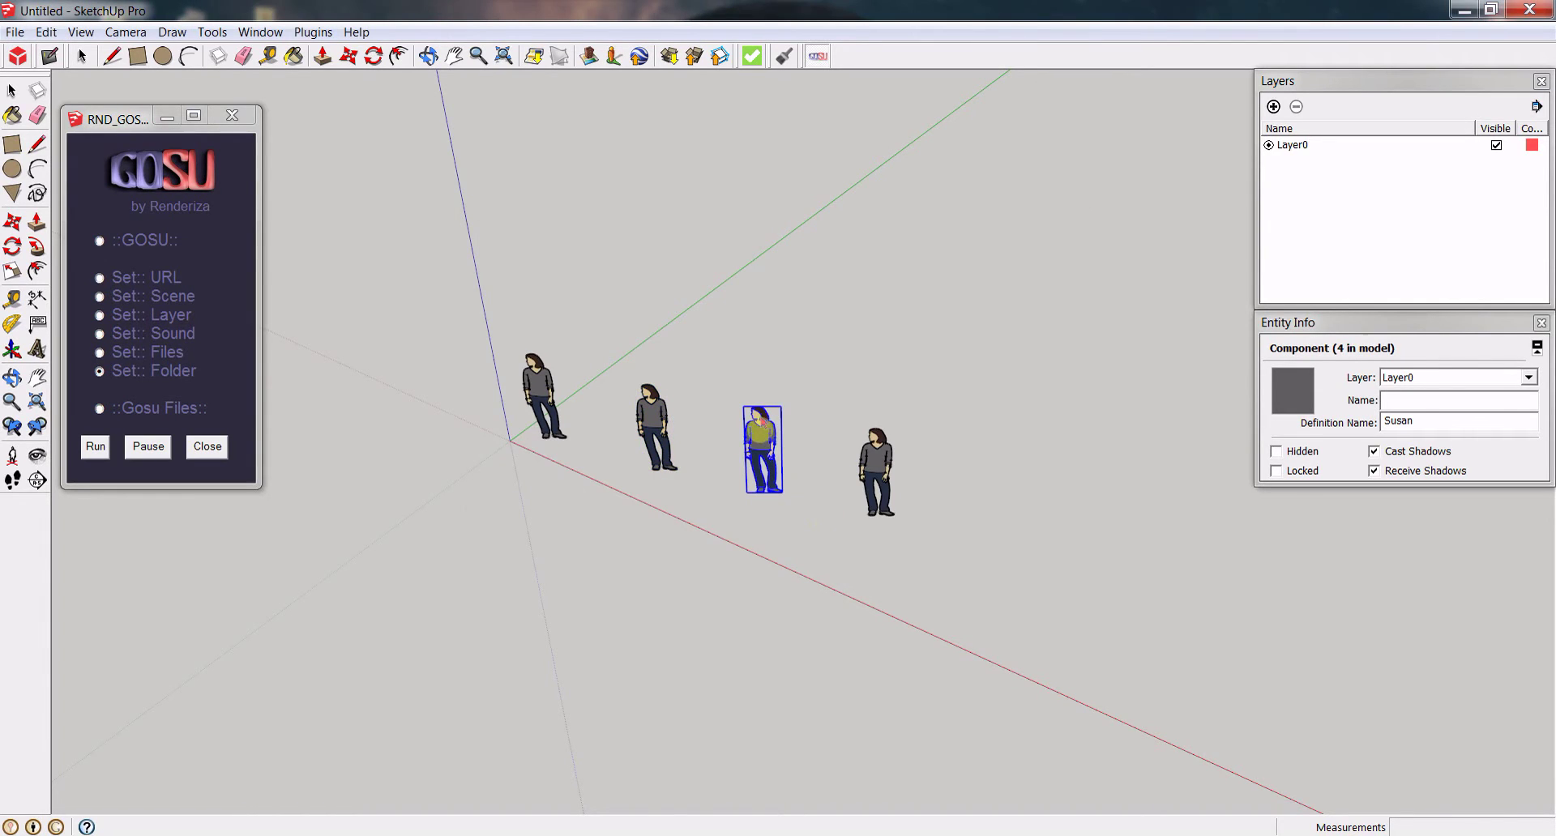
pyautogui.click(905, 255)
pyautogui.doubleClick(669, 359)
pyautogui.click(761, 350)
pyautogui.click(1026, 577)
# - Link Folder4 to the last figure in the row by choosing the wallpaper image inside that folder
pyautogui.click(886, 457)
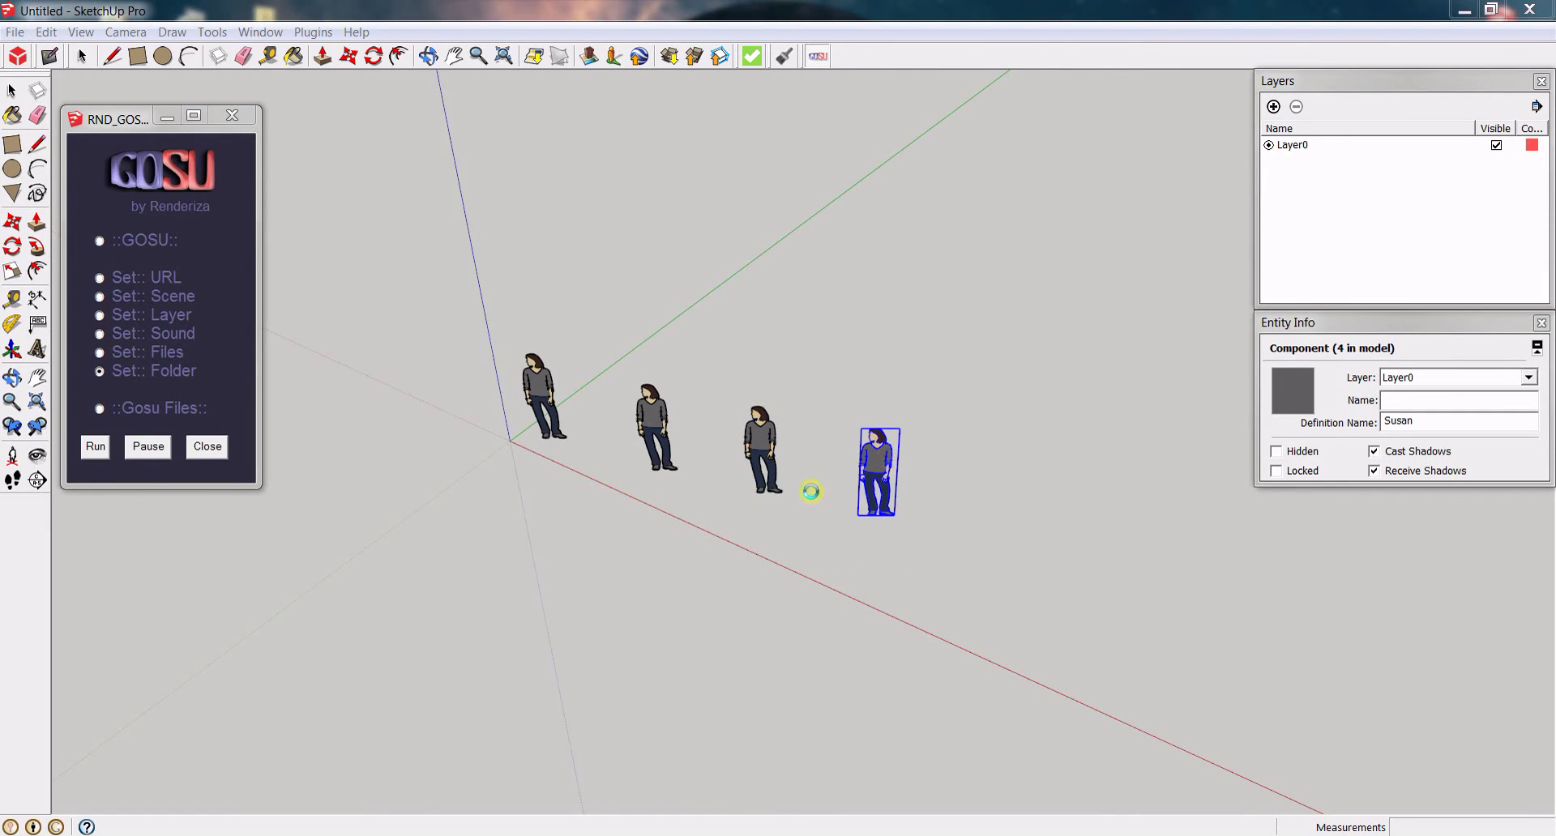
pyautogui.click(906, 255)
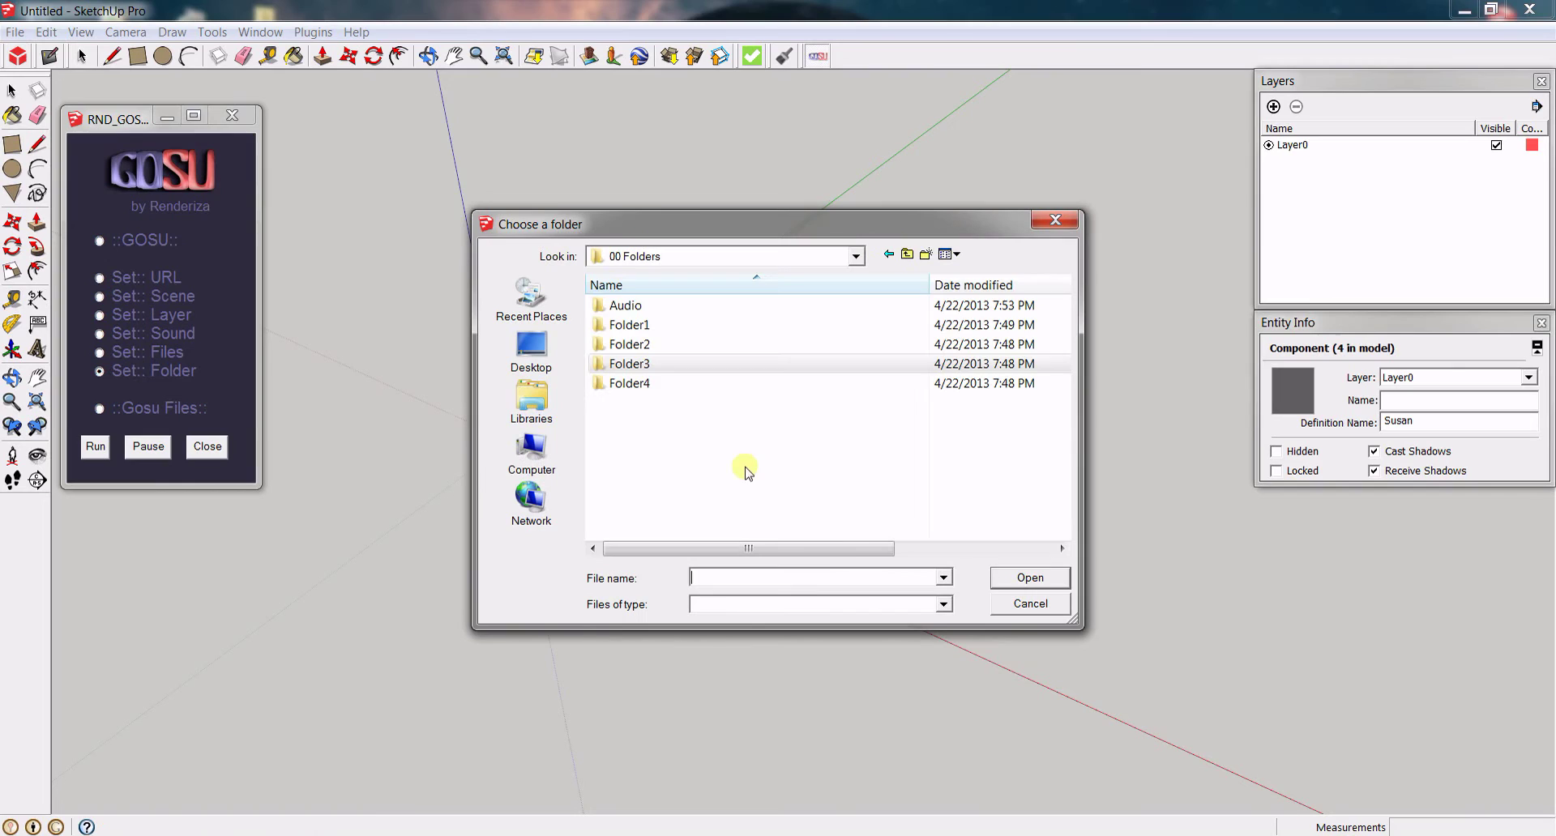
pyautogui.doubleClick(678, 382)
pyautogui.click(745, 345)
pyautogui.click(1024, 577)
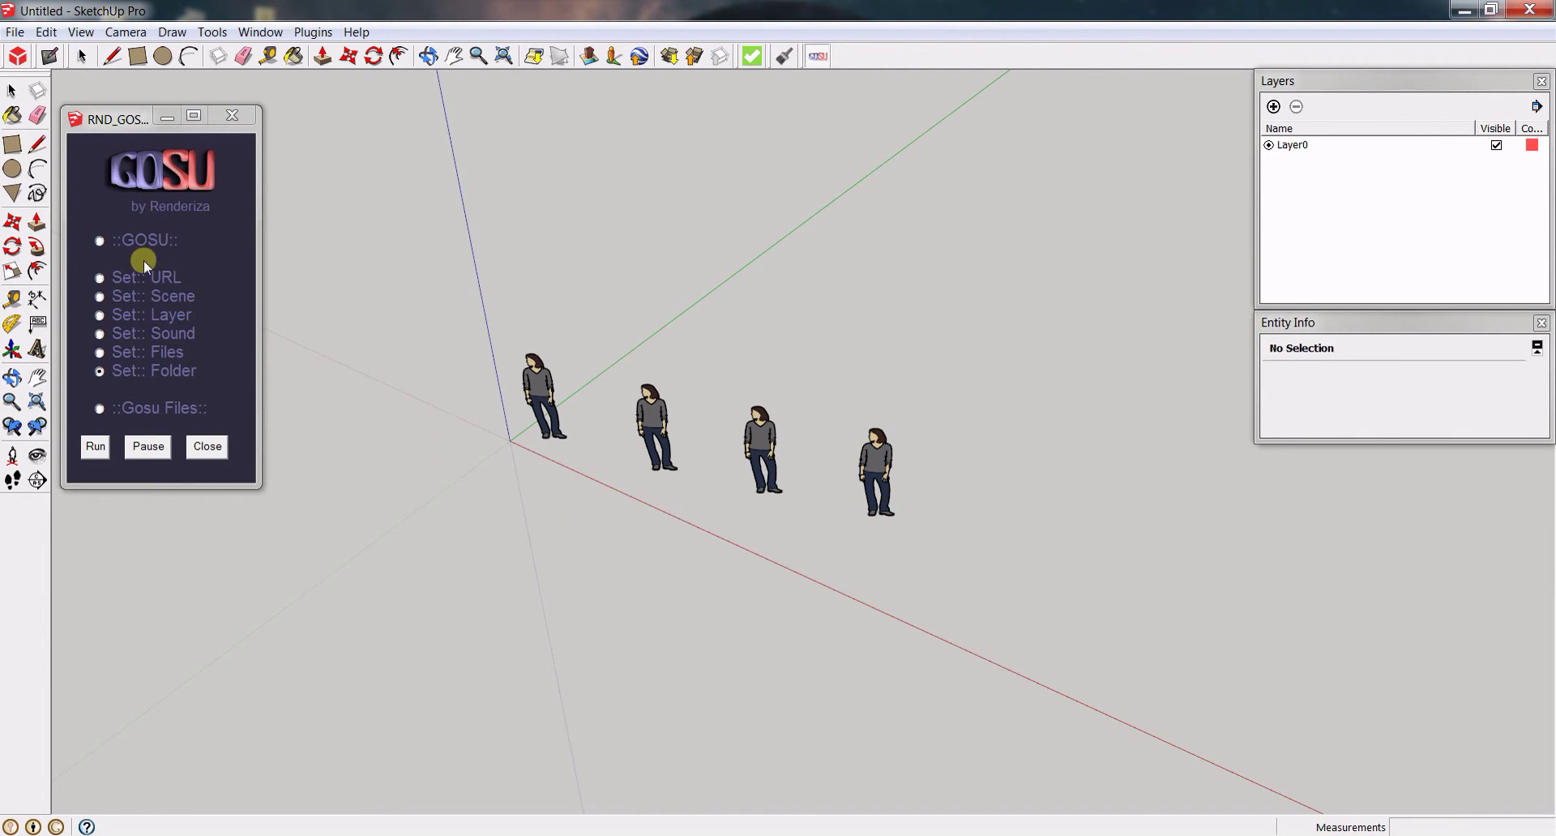
# - In ::GOSU:: mode, open the first figure's linked folder, view the scorched_earth image and close the folder
pyautogui.click(95, 241)
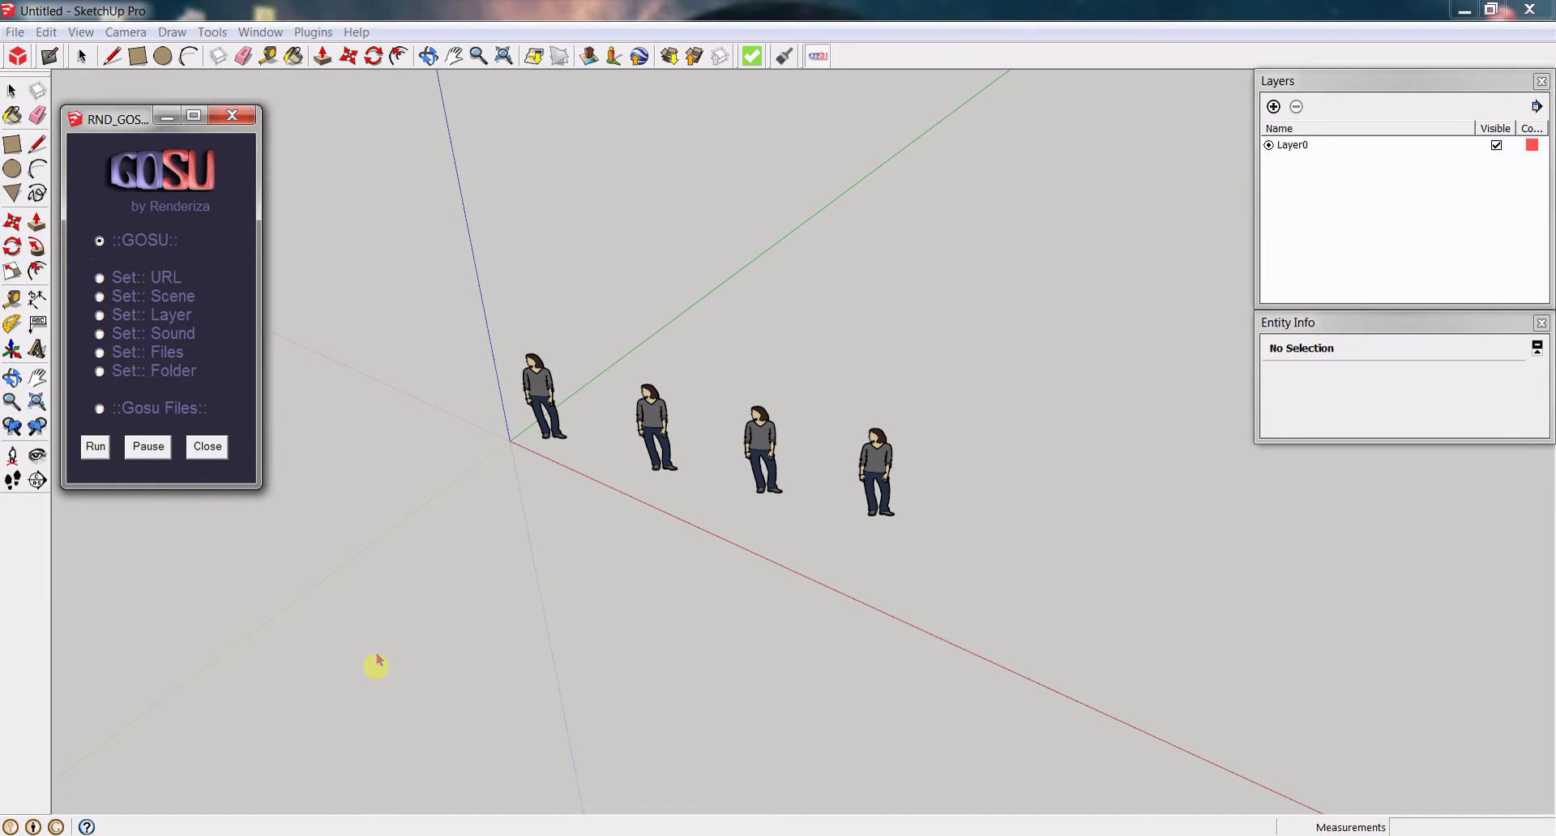
pyautogui.click(520, 381)
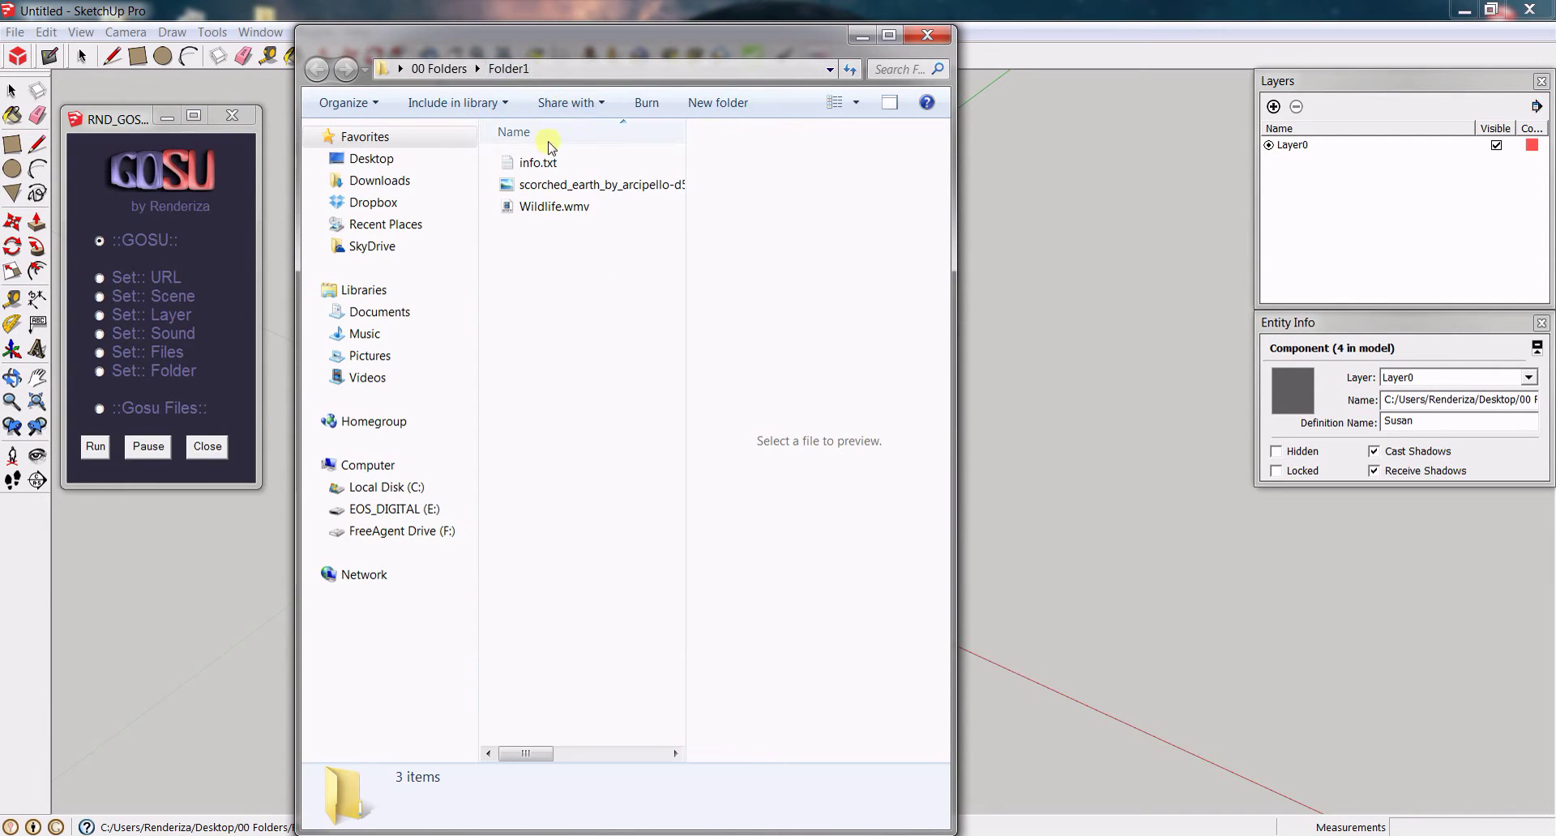
pyautogui.doubleClick(592, 185)
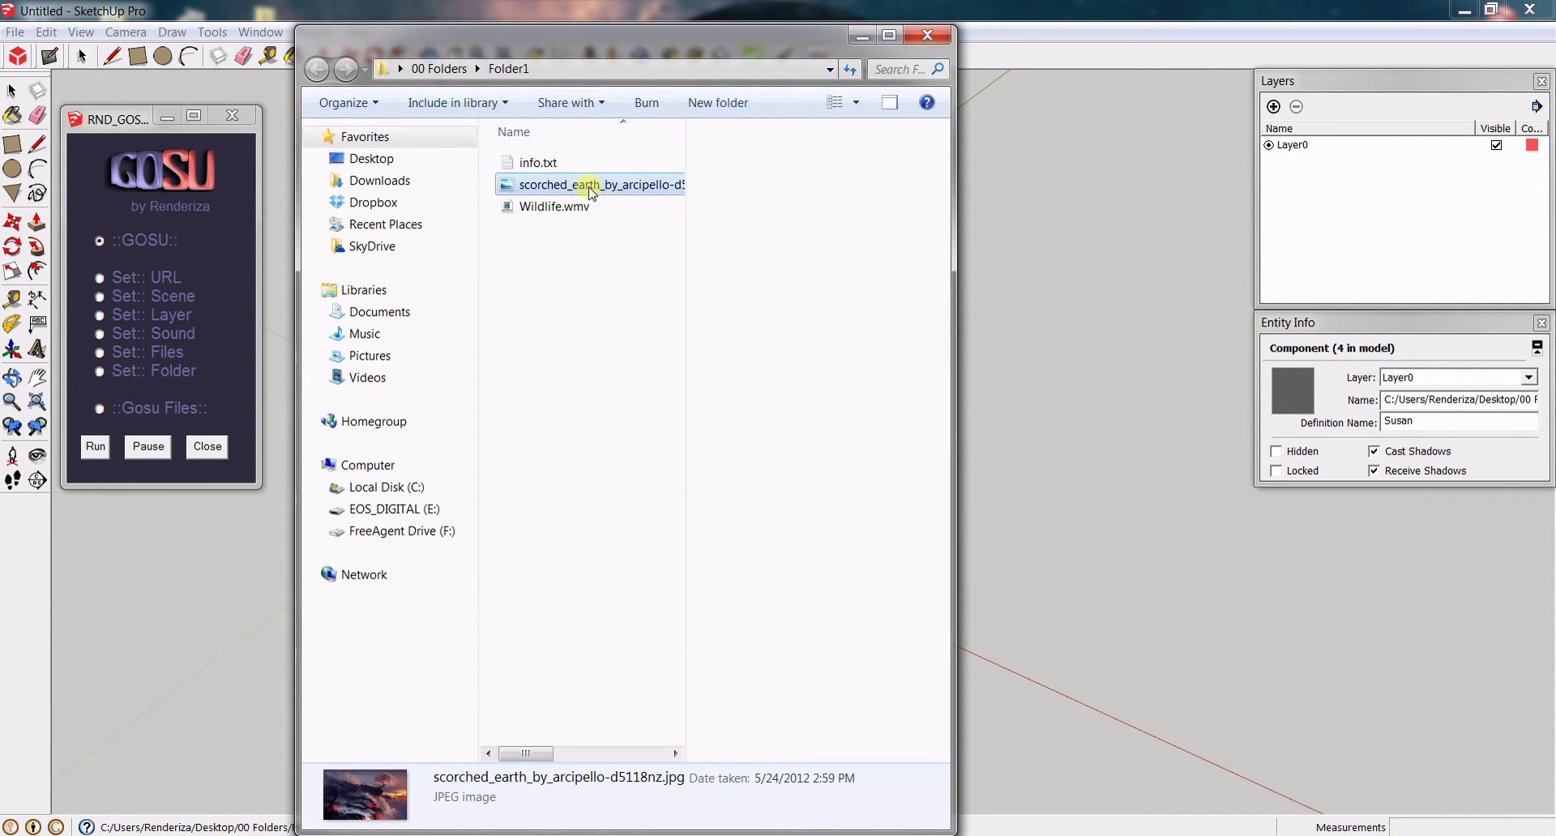
pyautogui.press('Escape')
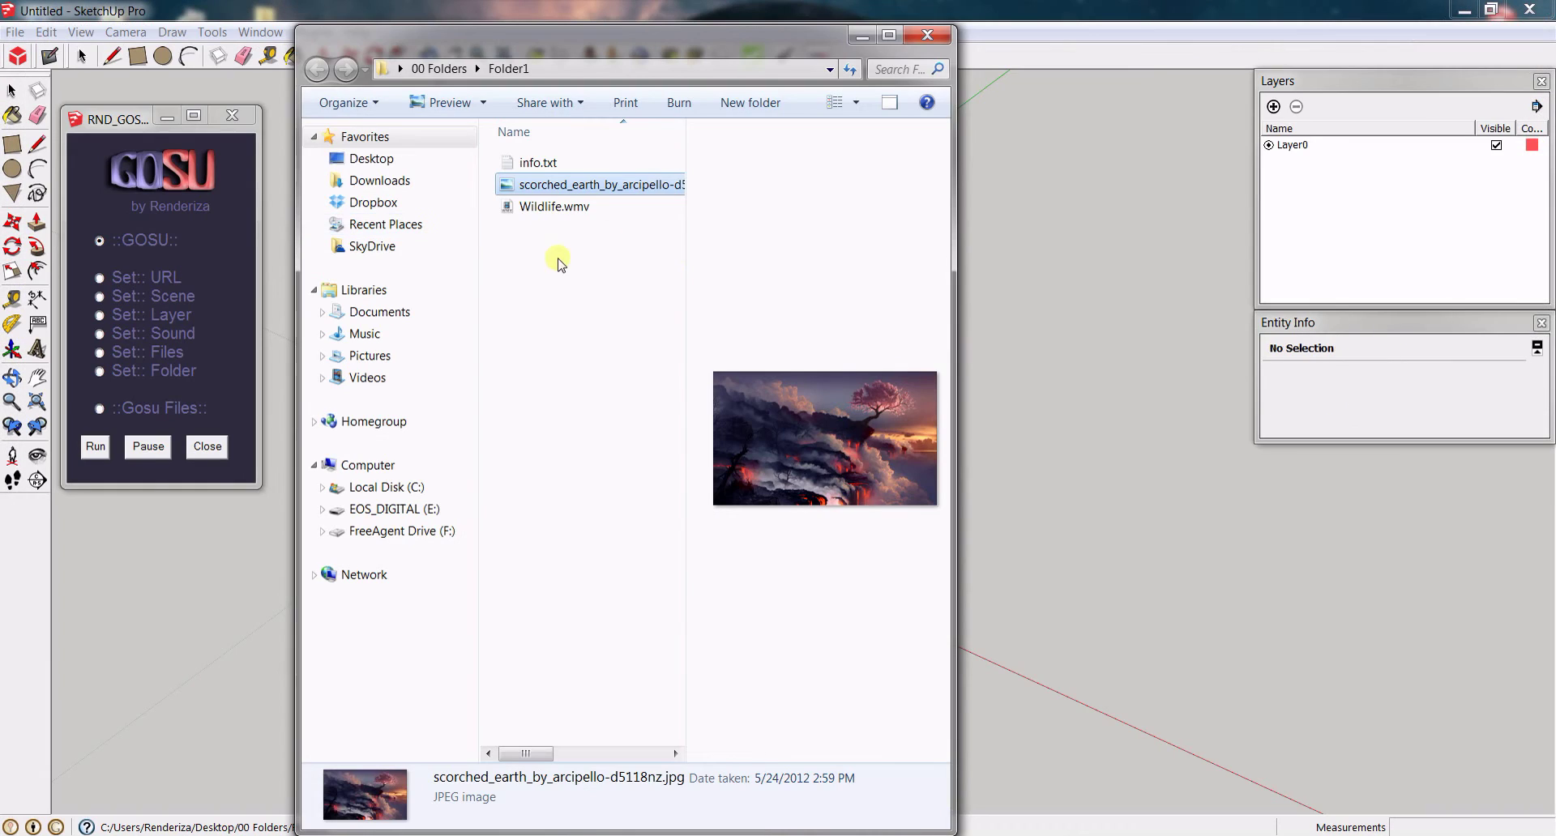
pyautogui.click(938, 24)
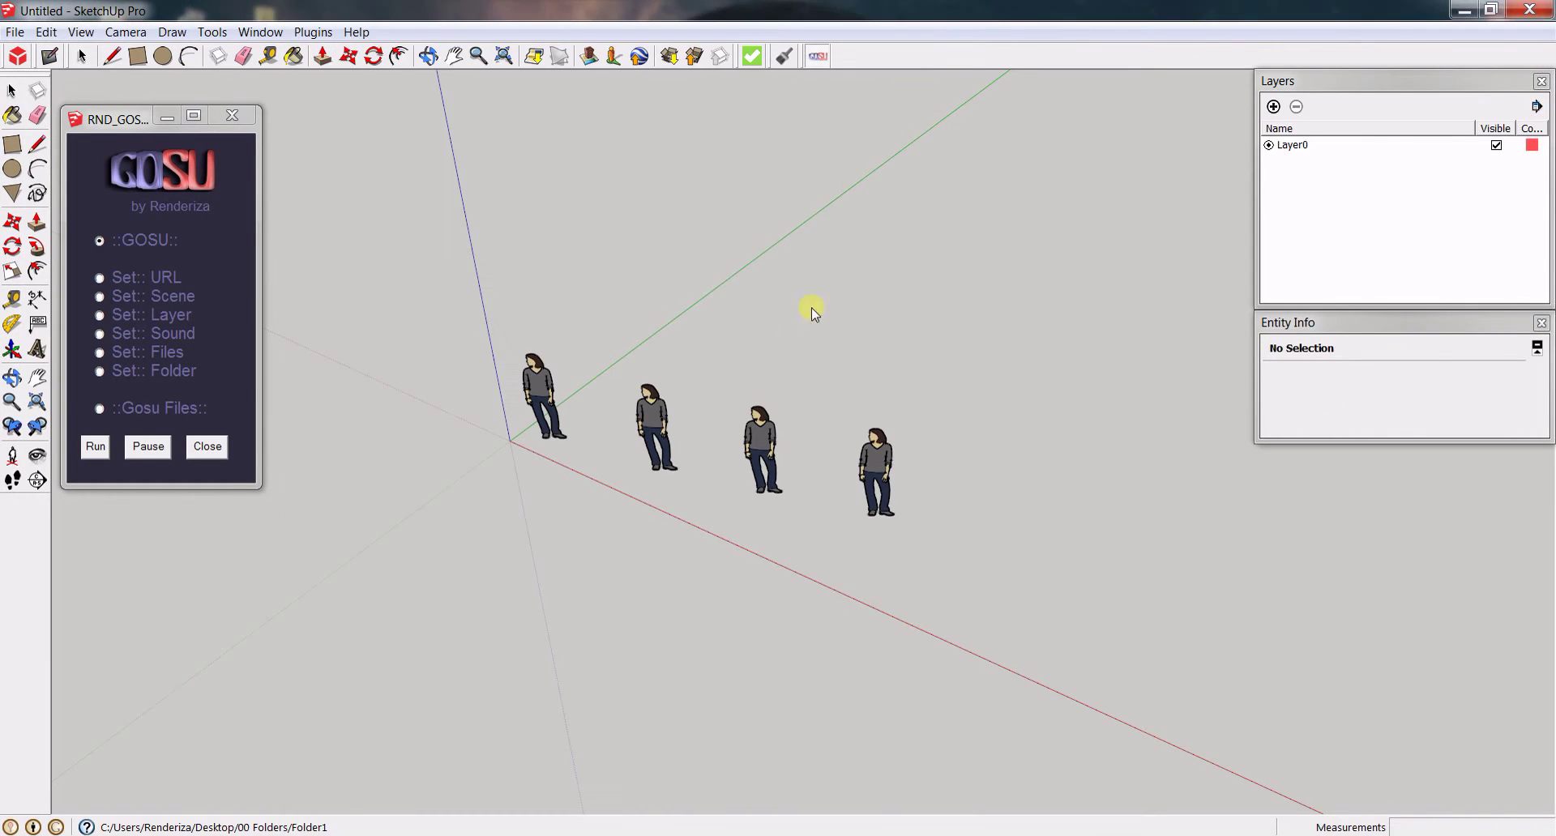
# - Open the folders linked to the second and third figures to check them, closing each one
pyautogui.click(656, 422)
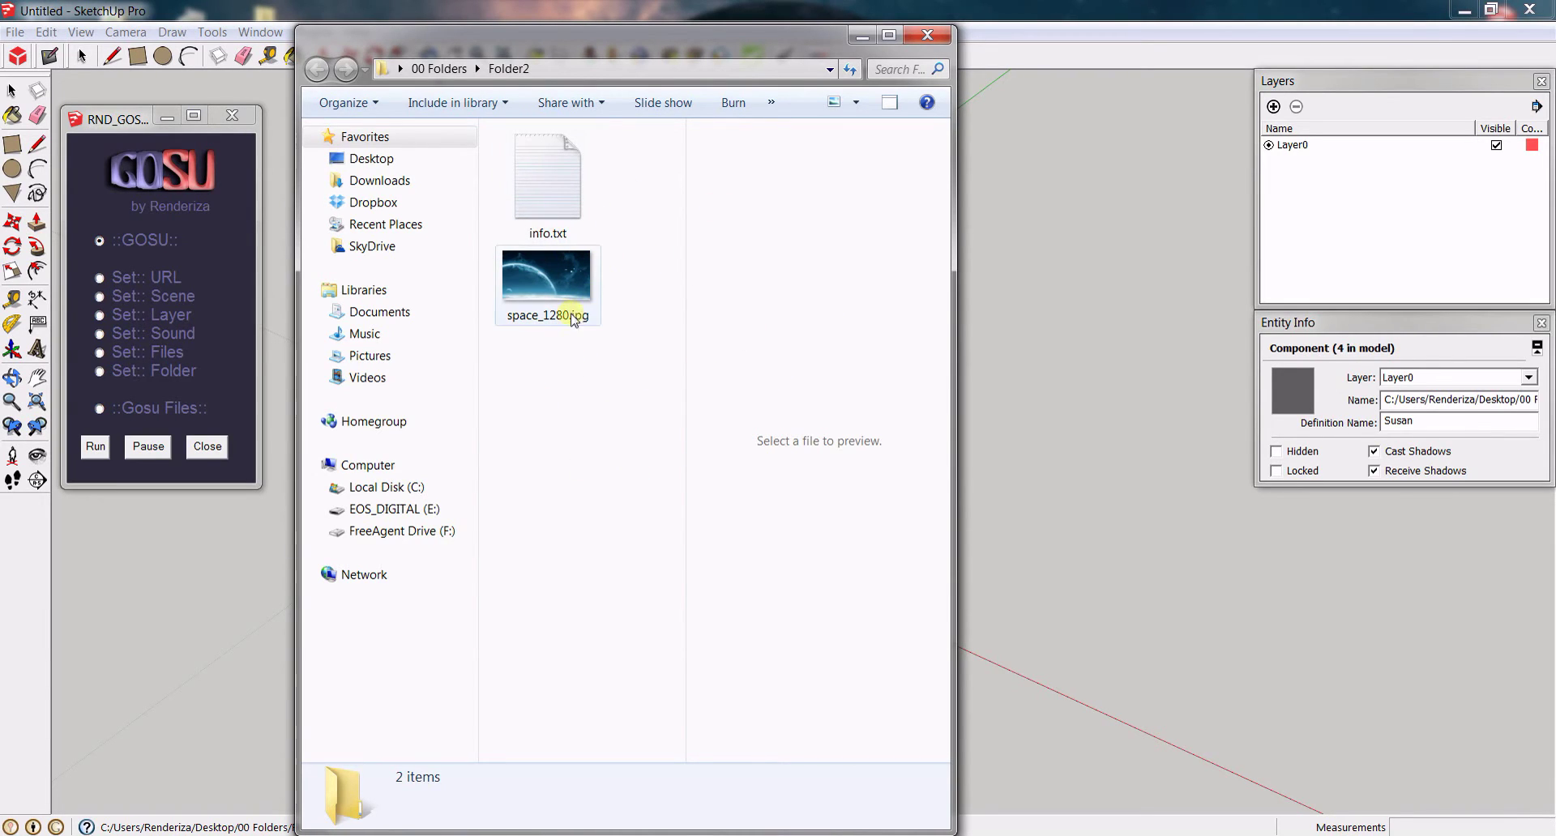
pyautogui.click(924, 35)
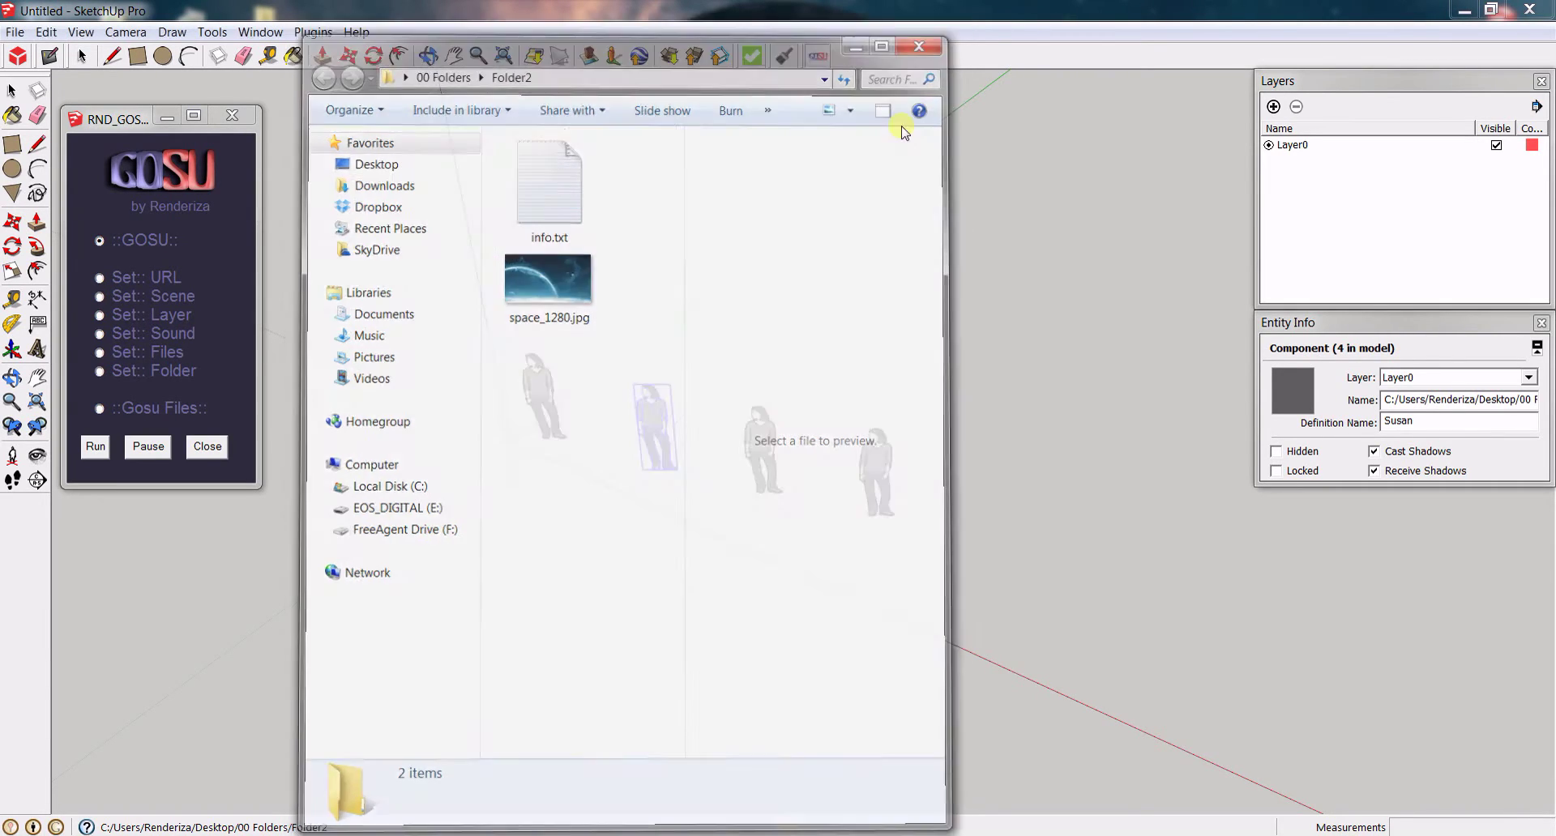
pyautogui.click(766, 446)
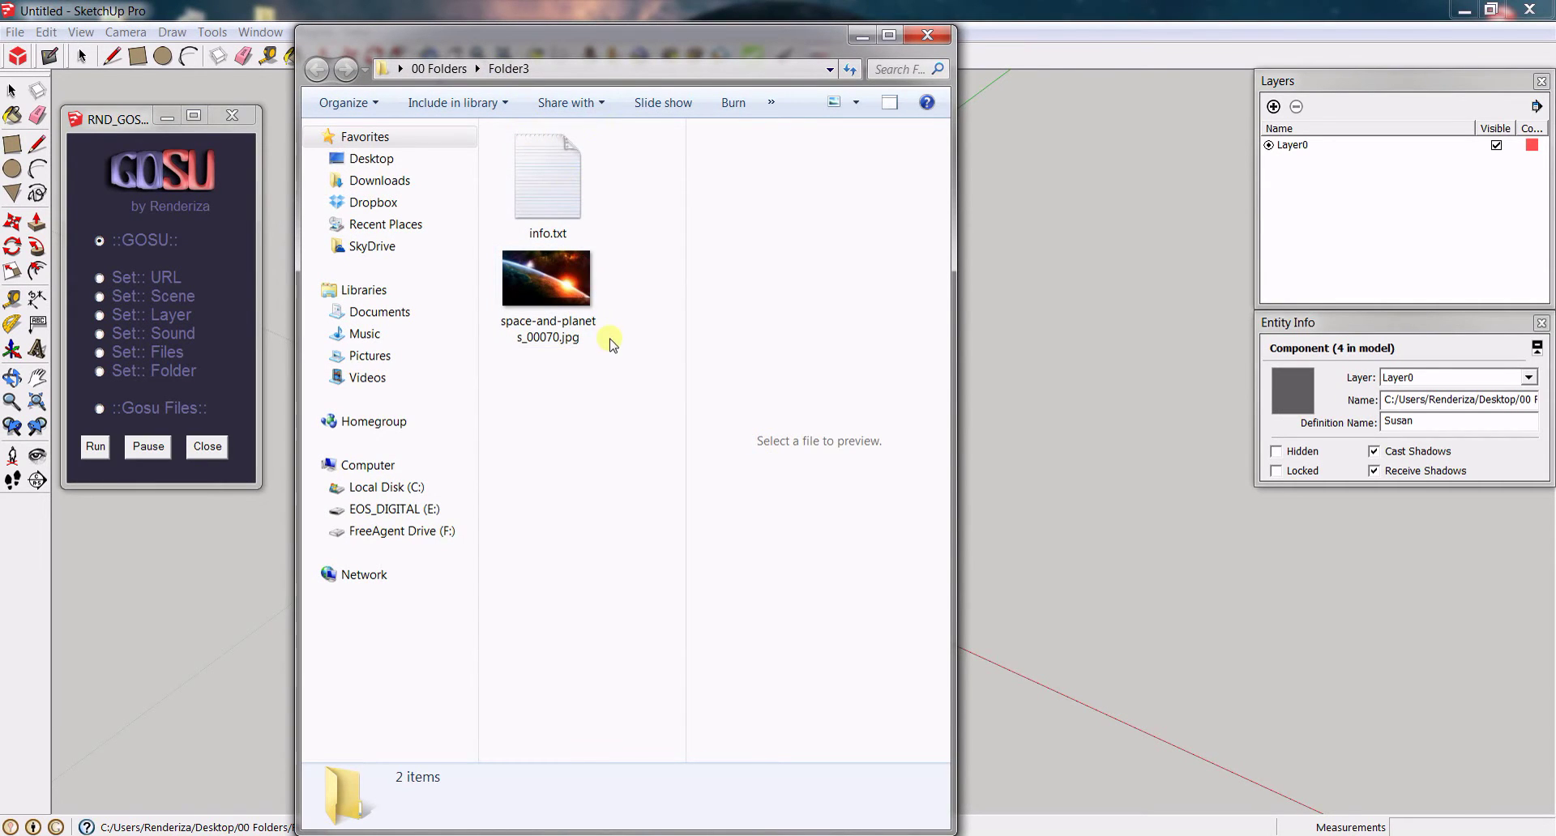
pyautogui.click(931, 39)
pyautogui.click(875, 163)
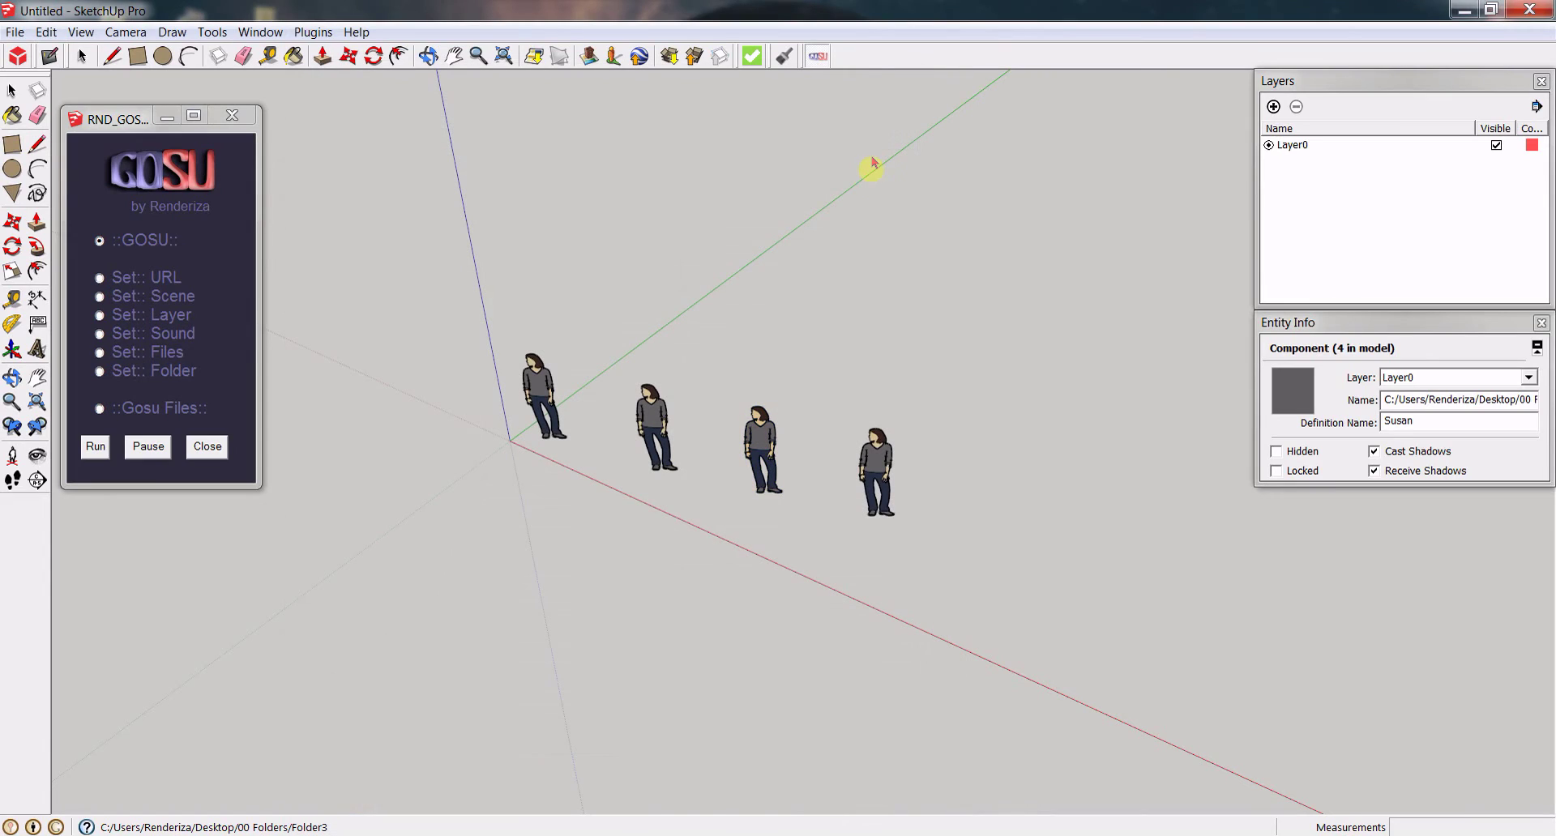
# - Link the file Wildlife.wmv from Folder1 to the first figure using the Set:: Files option
pyautogui.click(99, 352)
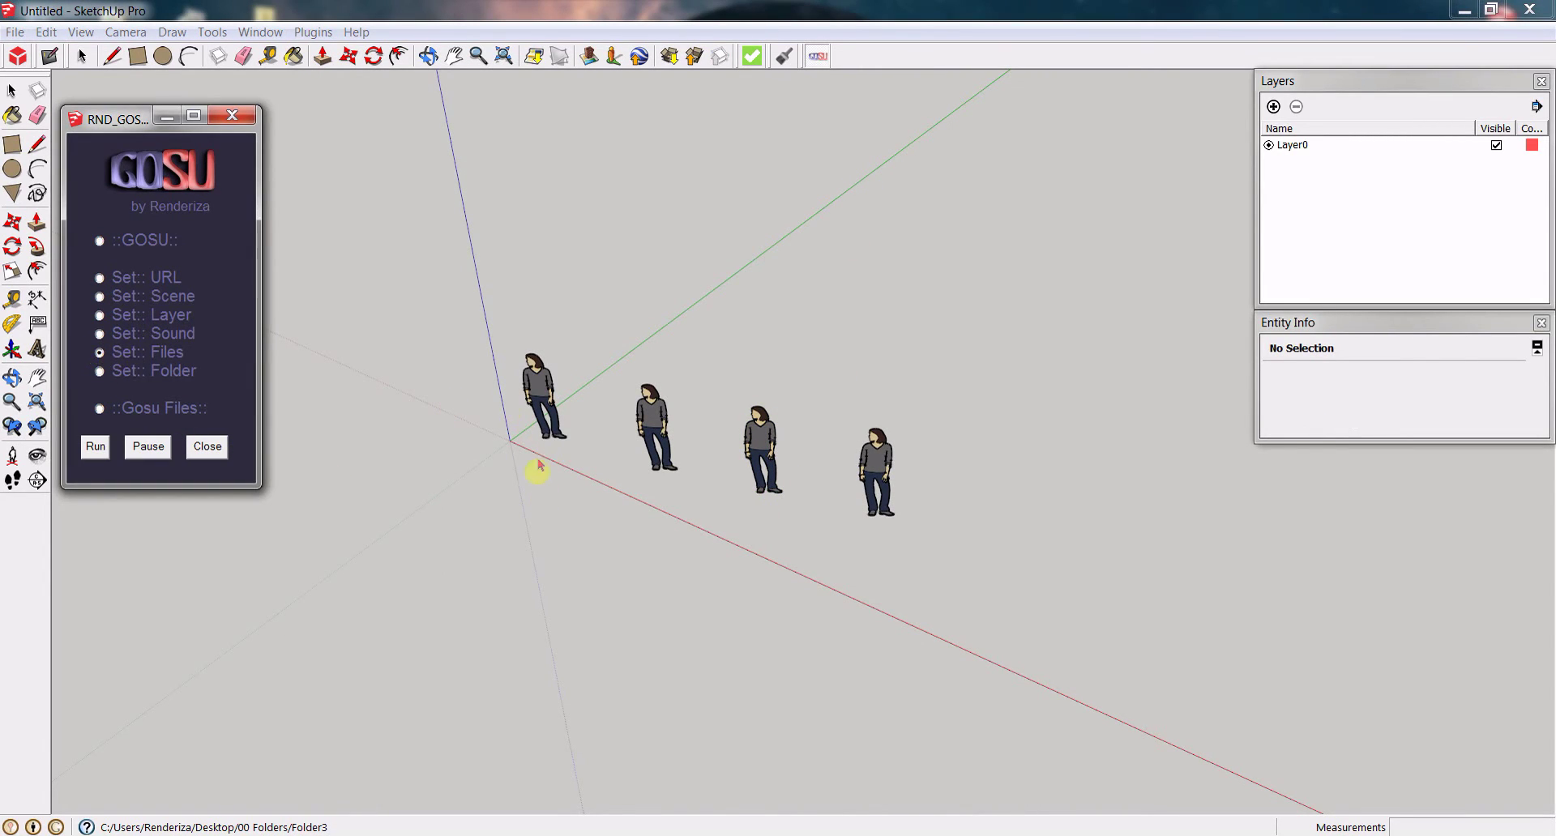
pyautogui.click(525, 406)
pyautogui.click(114, 351)
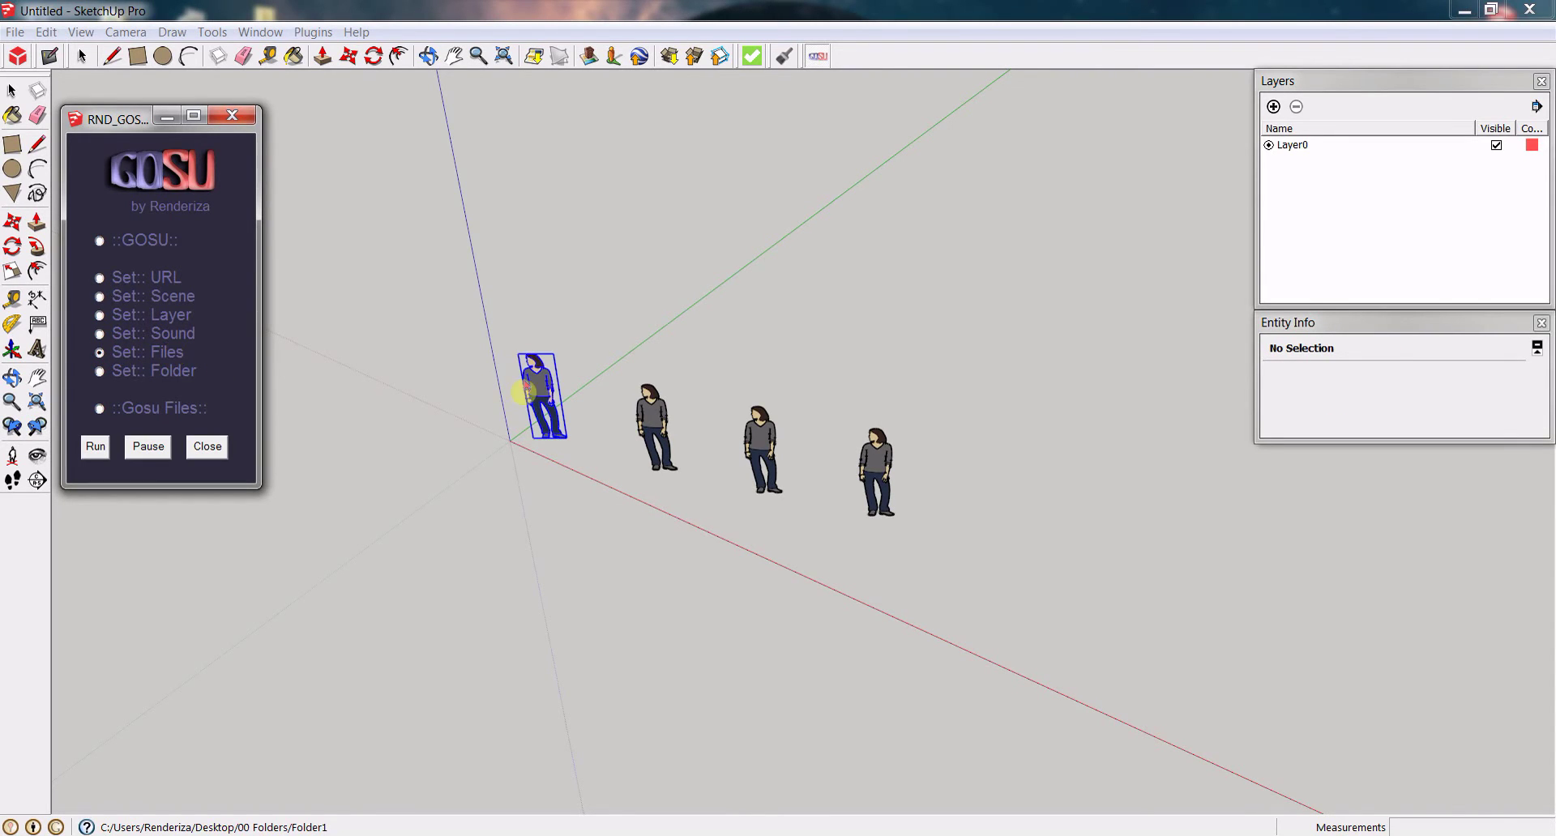
pyautogui.click(542, 393)
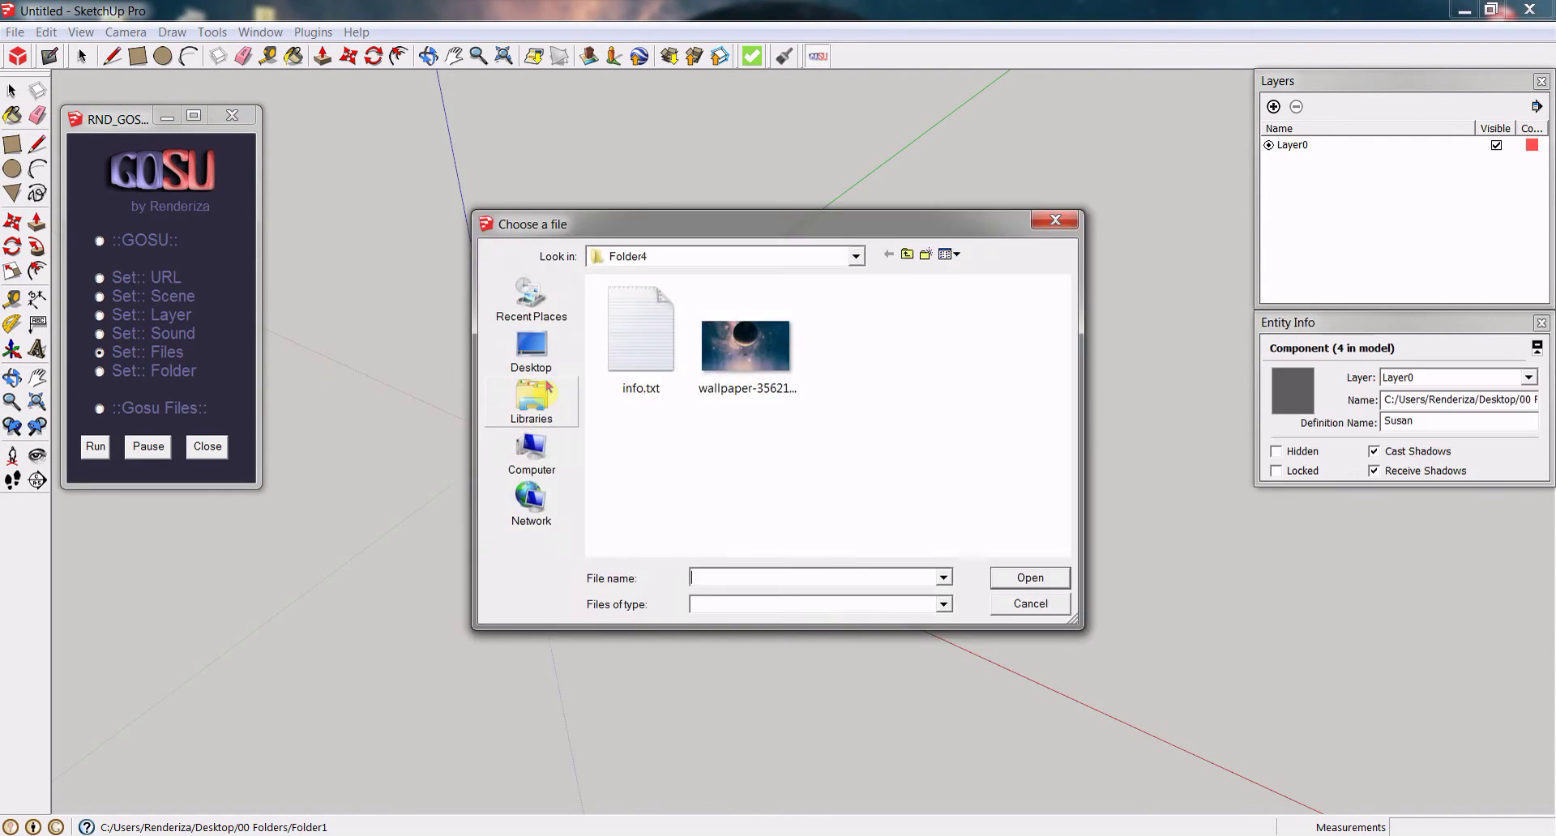
pyautogui.click(907, 254)
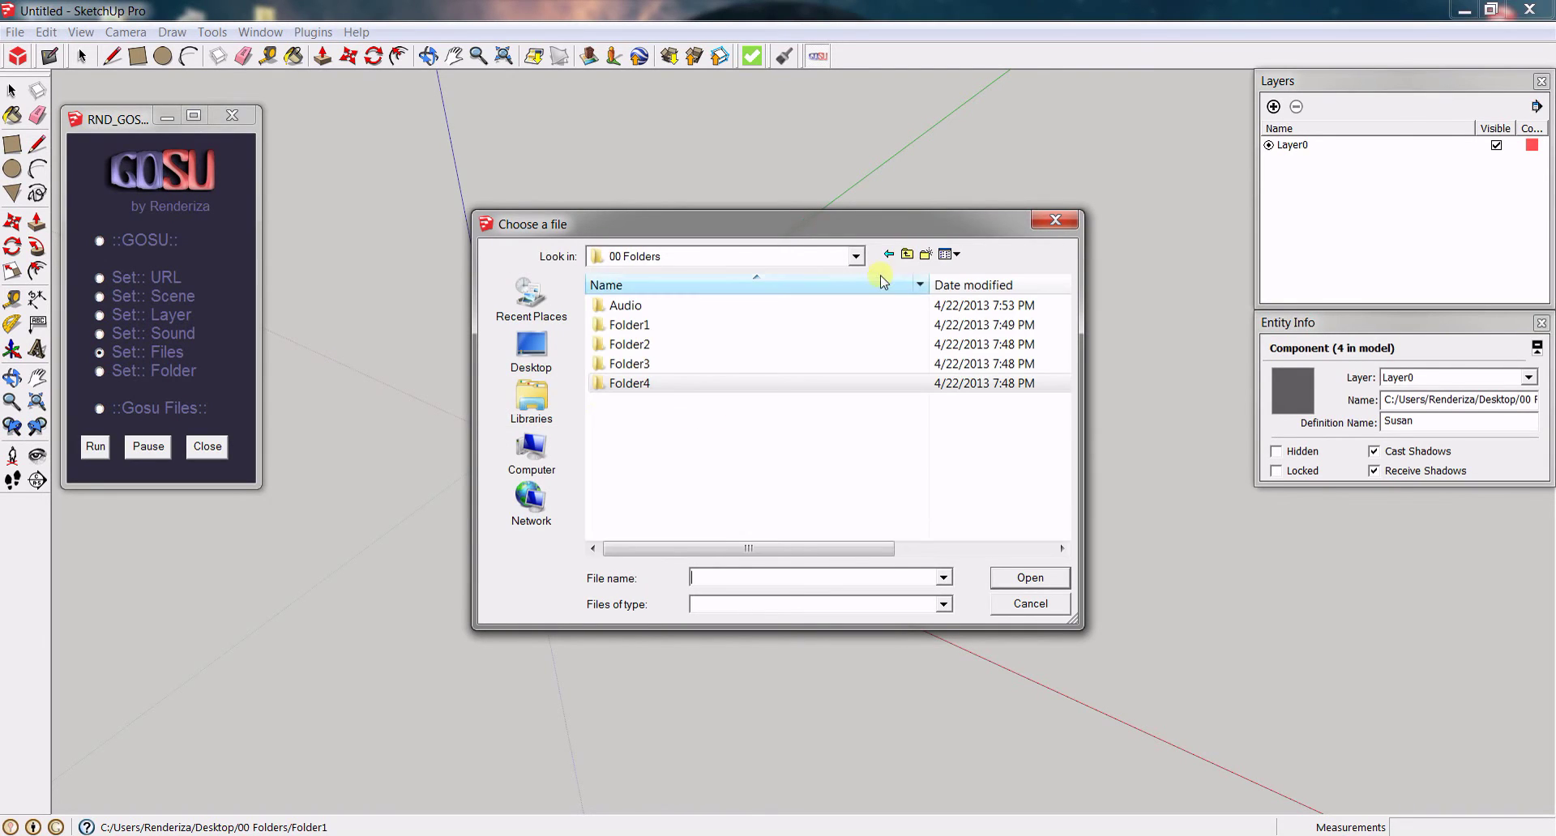
pyautogui.doubleClick(630, 324)
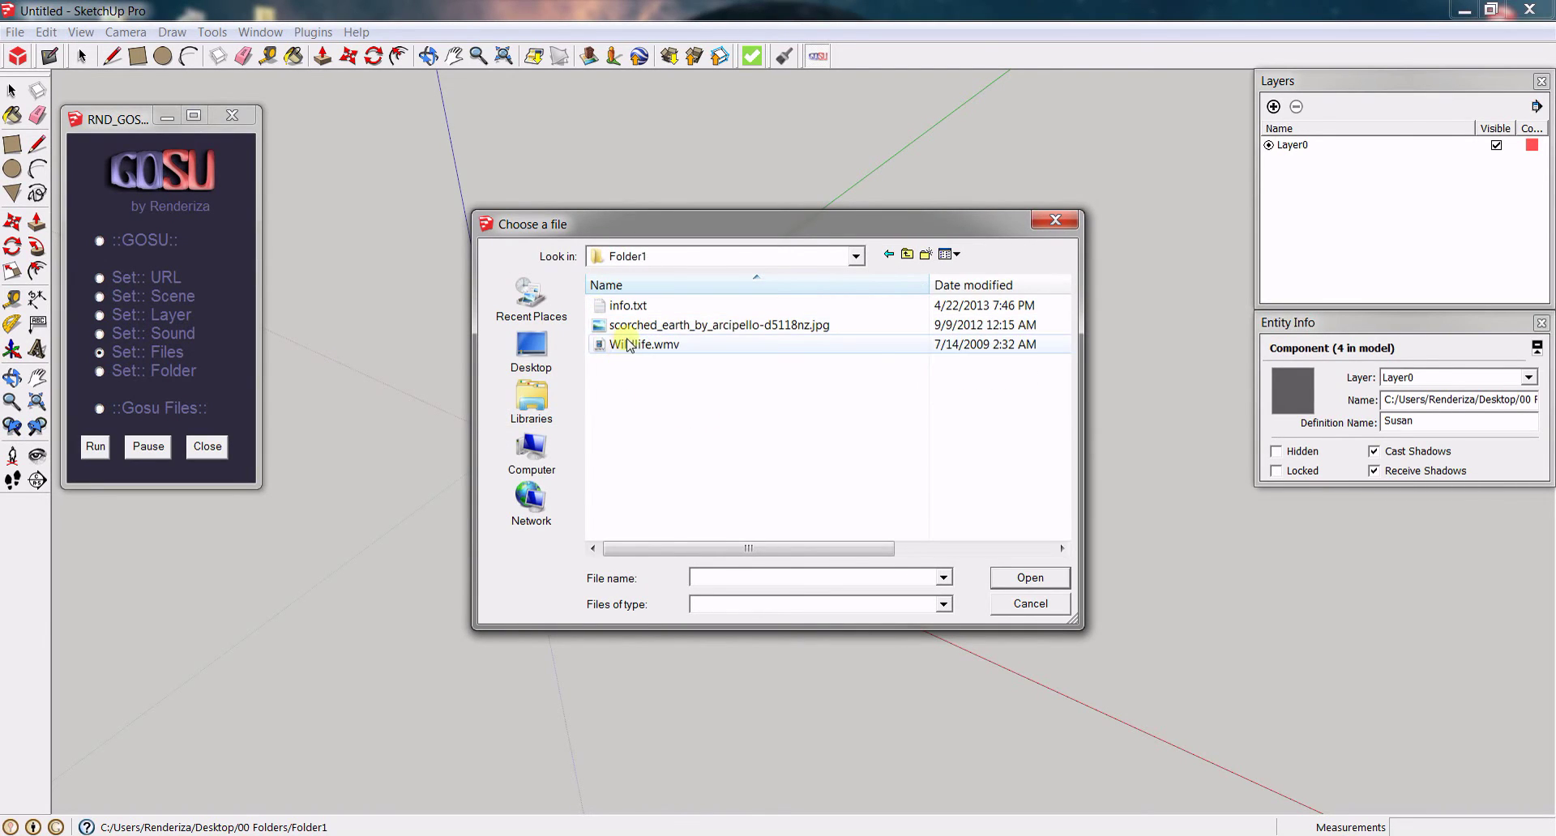
pyautogui.click(653, 351)
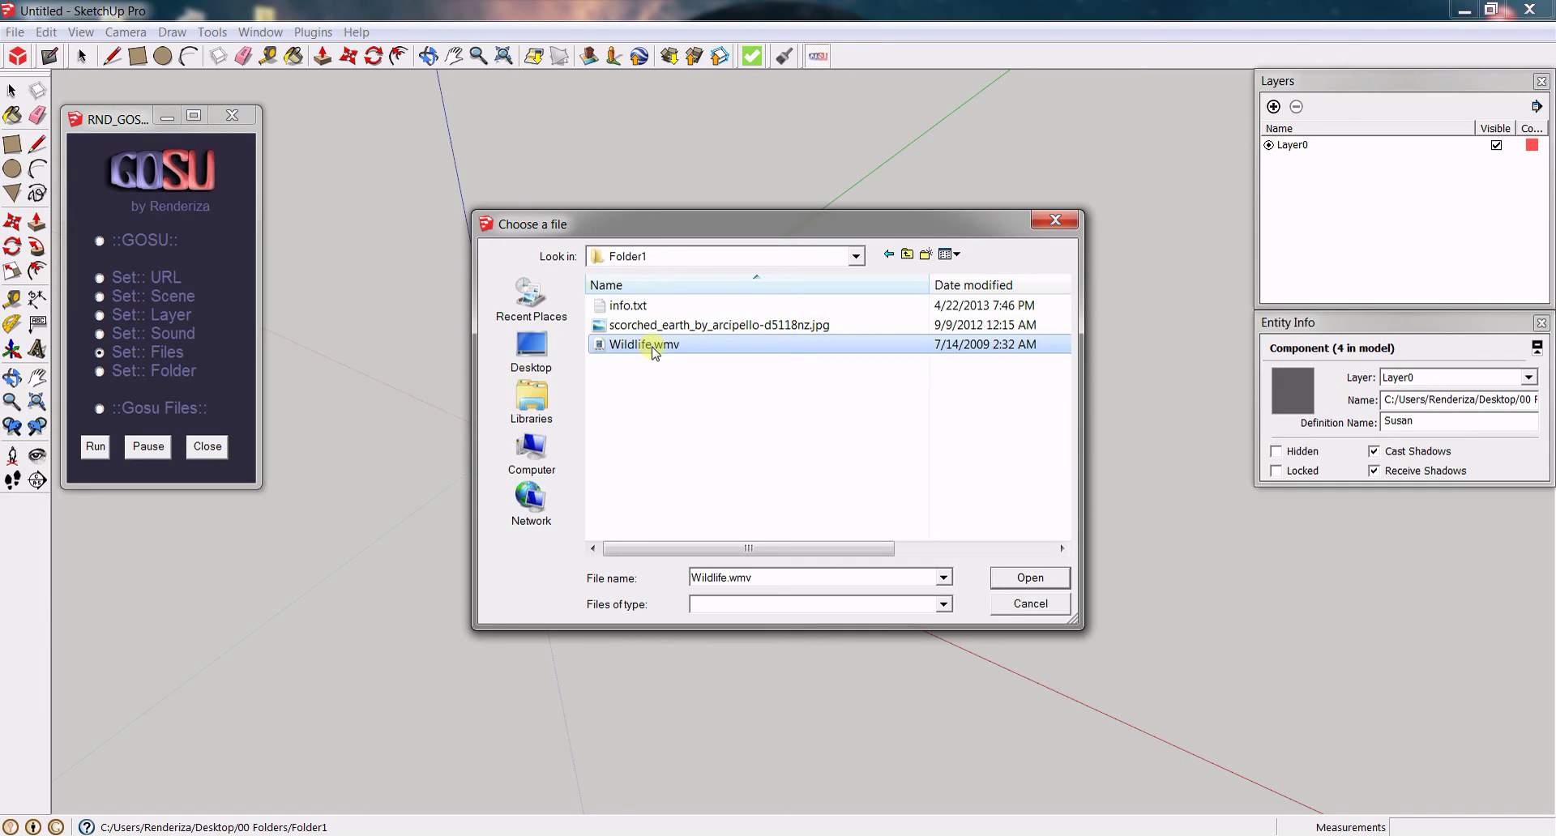
pyautogui.click(1030, 577)
# - Link the image space_1280.jpg from Folder2 to the second figure
pyautogui.click(660, 421)
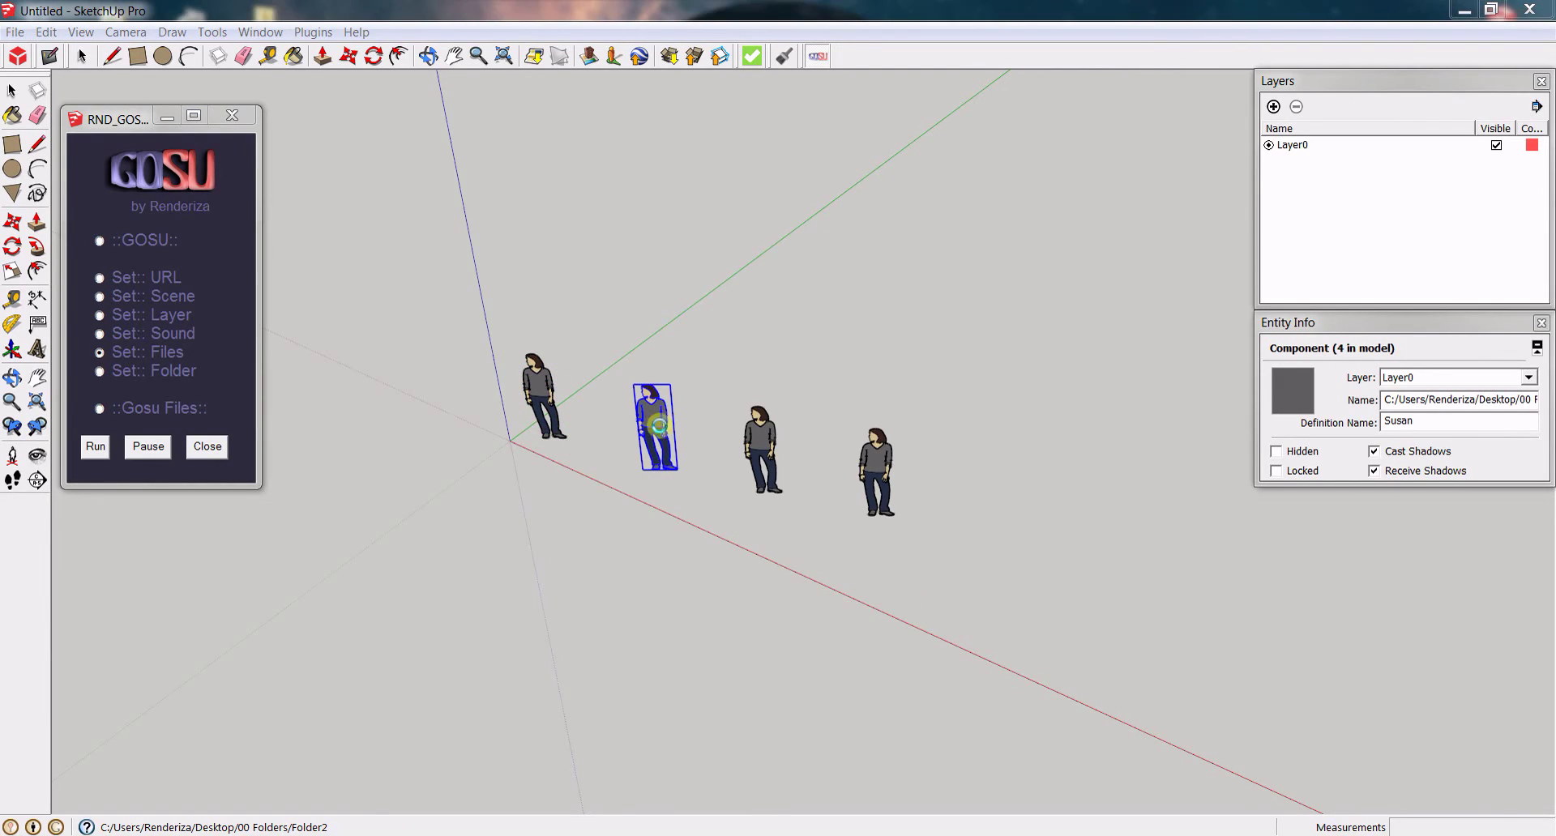
pyautogui.click(905, 255)
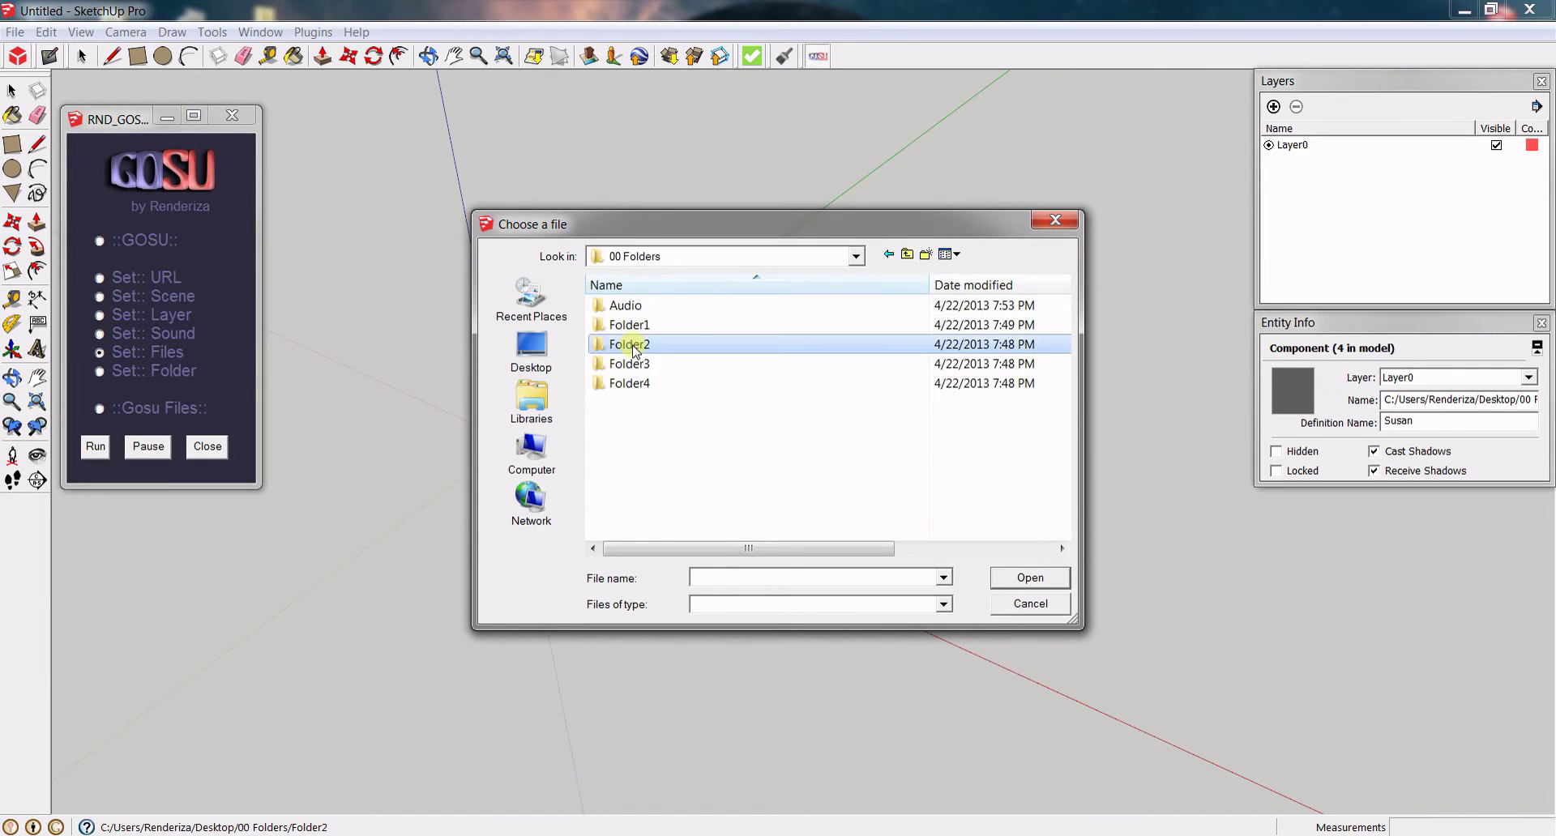
pyautogui.doubleClick(631, 346)
pyautogui.click(745, 340)
pyautogui.click(1029, 577)
# - Link the file info.txt from Folder3 to the third figure
pyautogui.click(751, 441)
pyautogui.click(906, 255)
pyautogui.doubleClick(641, 366)
pyautogui.click(691, 385)
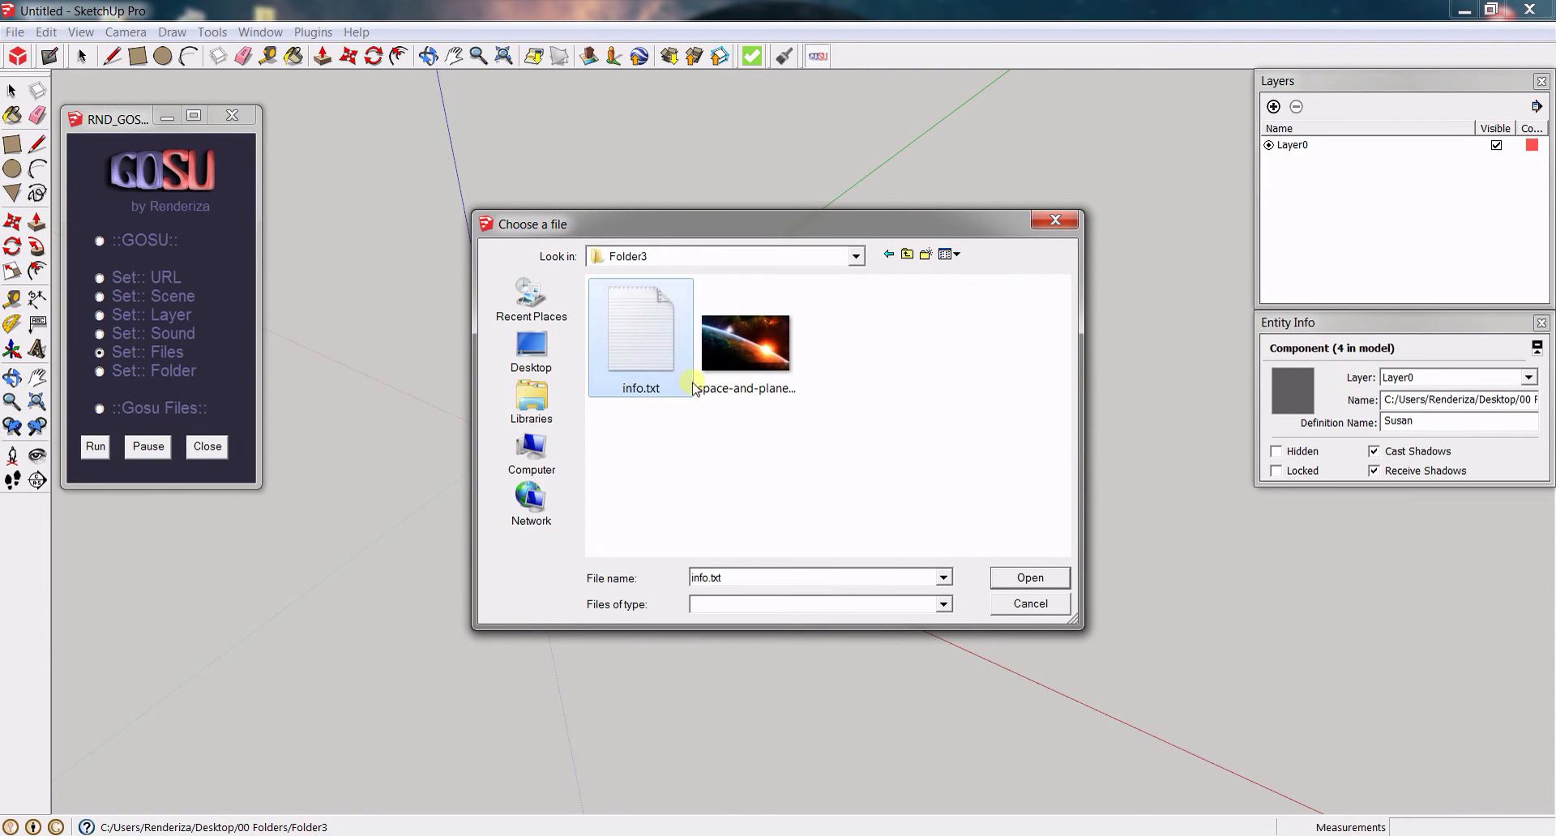
pyautogui.click(1021, 577)
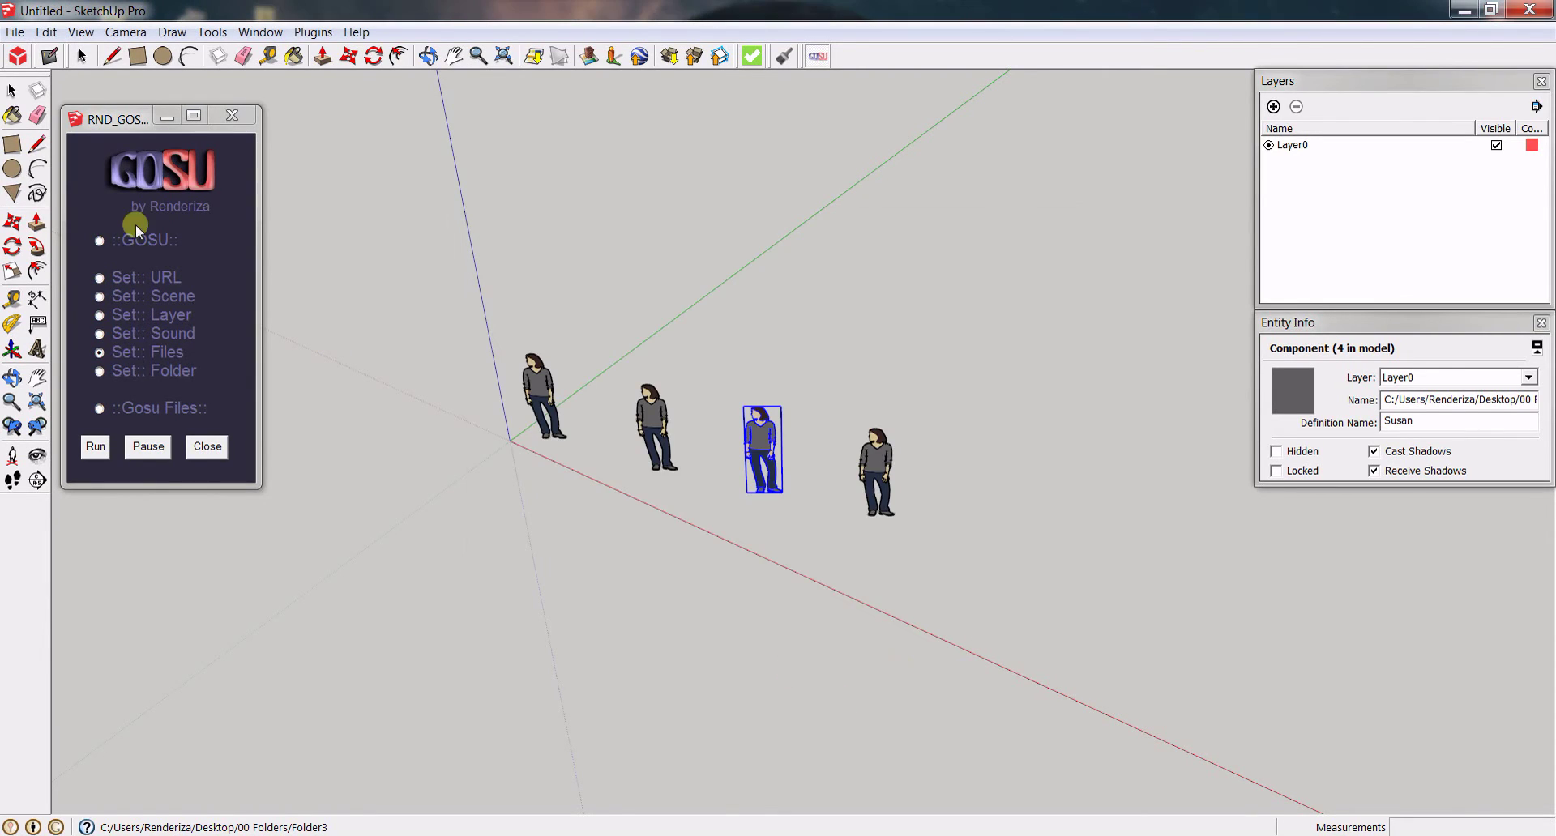
# - In ::GOSU:: mode, open the files linked to the first three figures to check them, closing each one
pyautogui.click(97, 240)
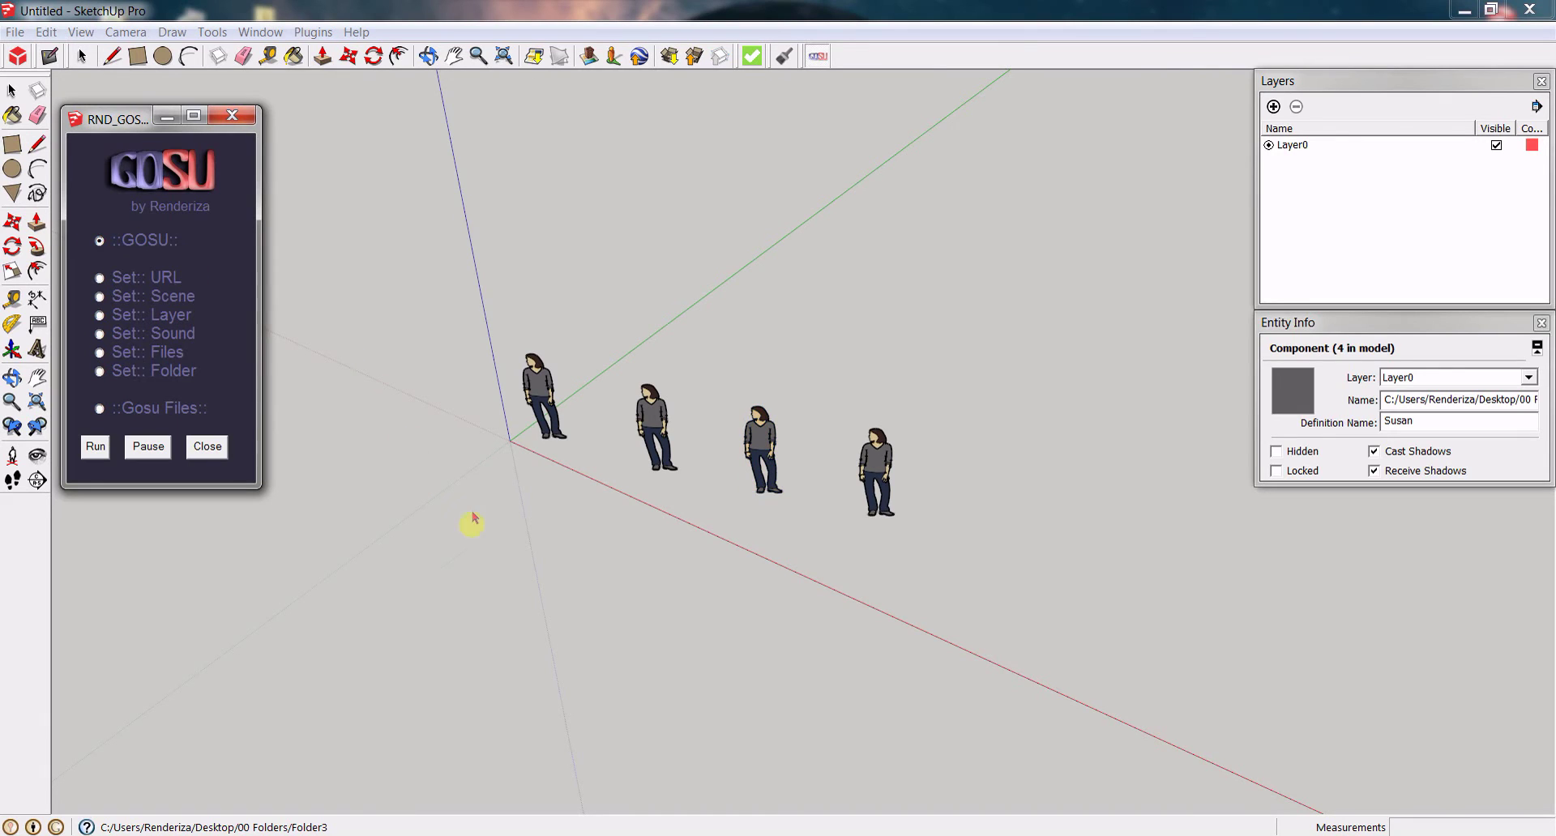
pyautogui.click(525, 391)
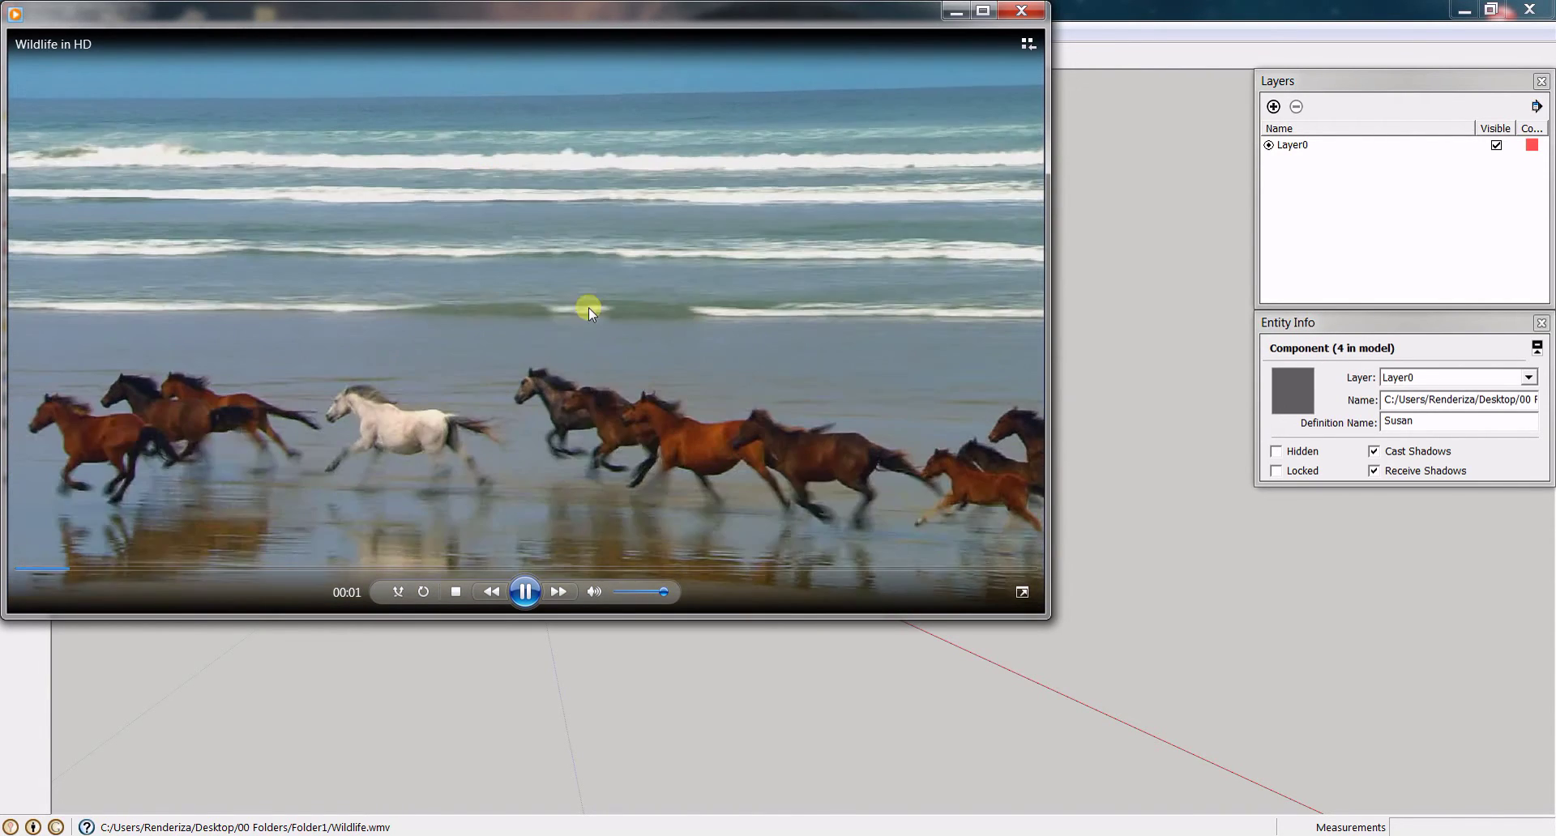
pyautogui.click(1023, 13)
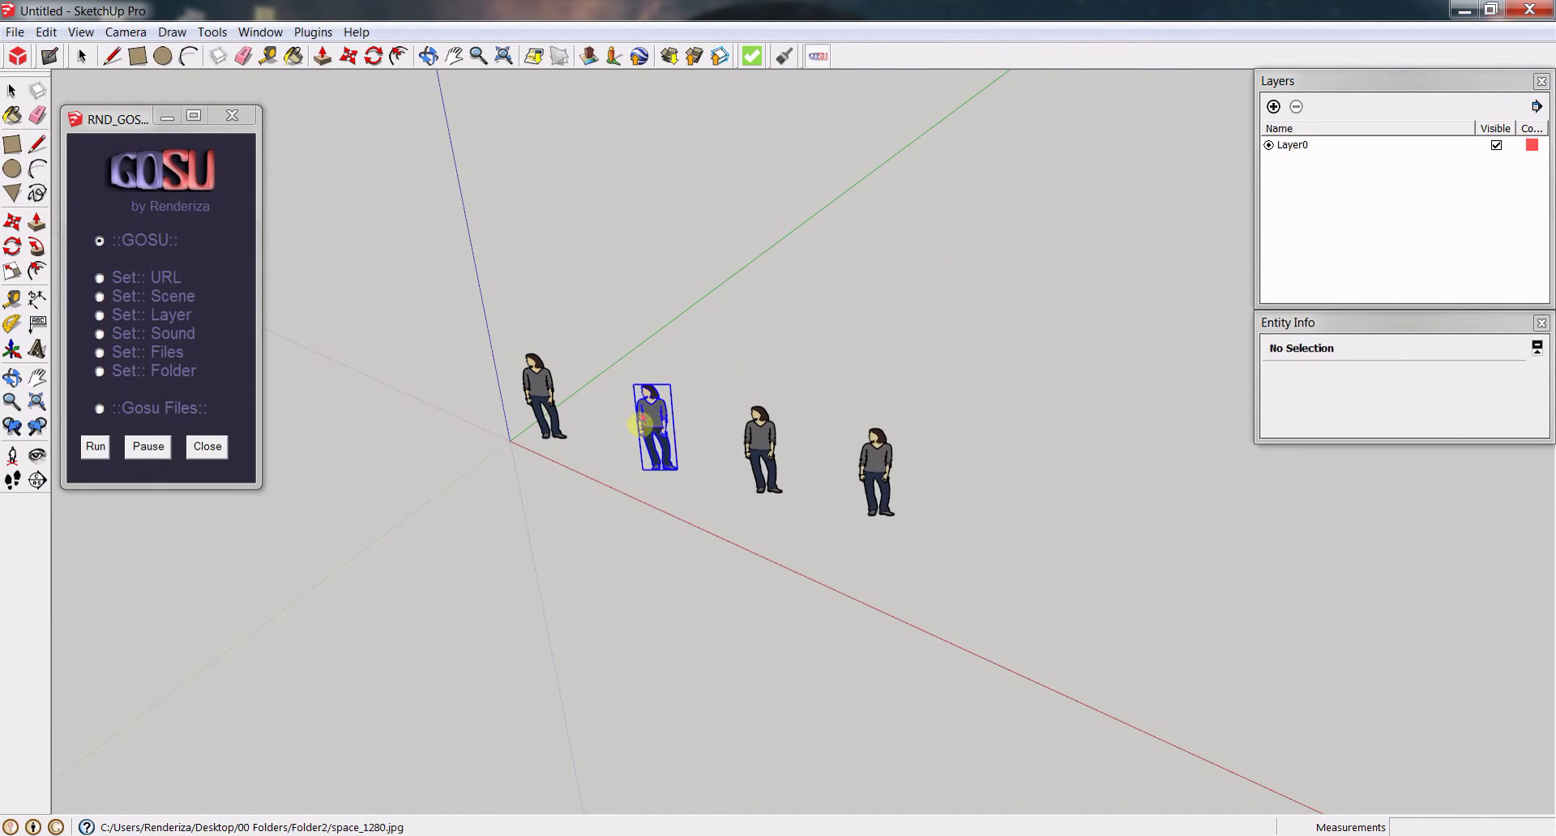
pyautogui.click(651, 415)
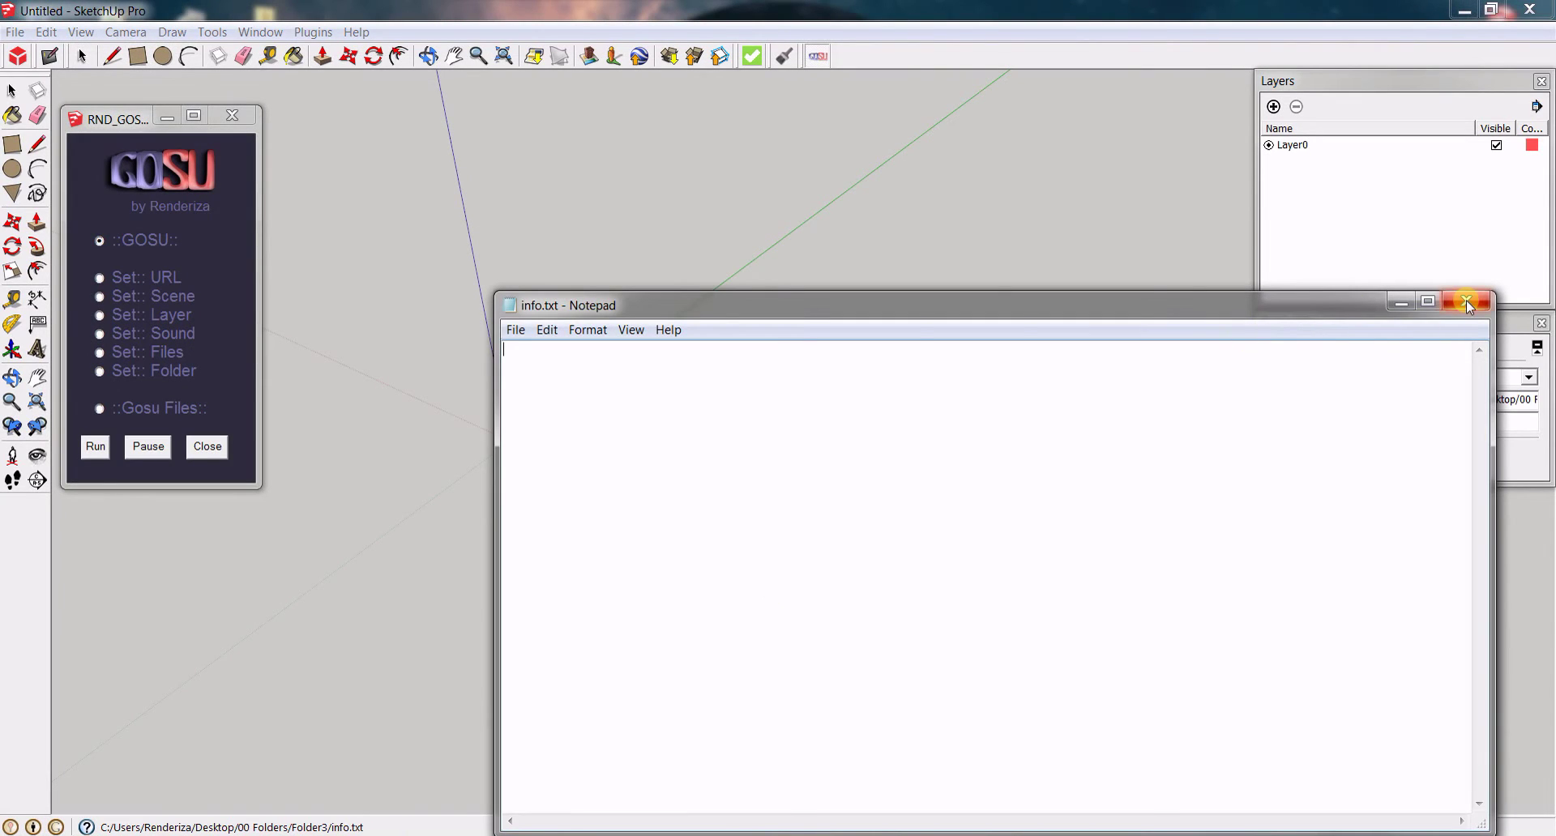
pyautogui.click(1466, 300)
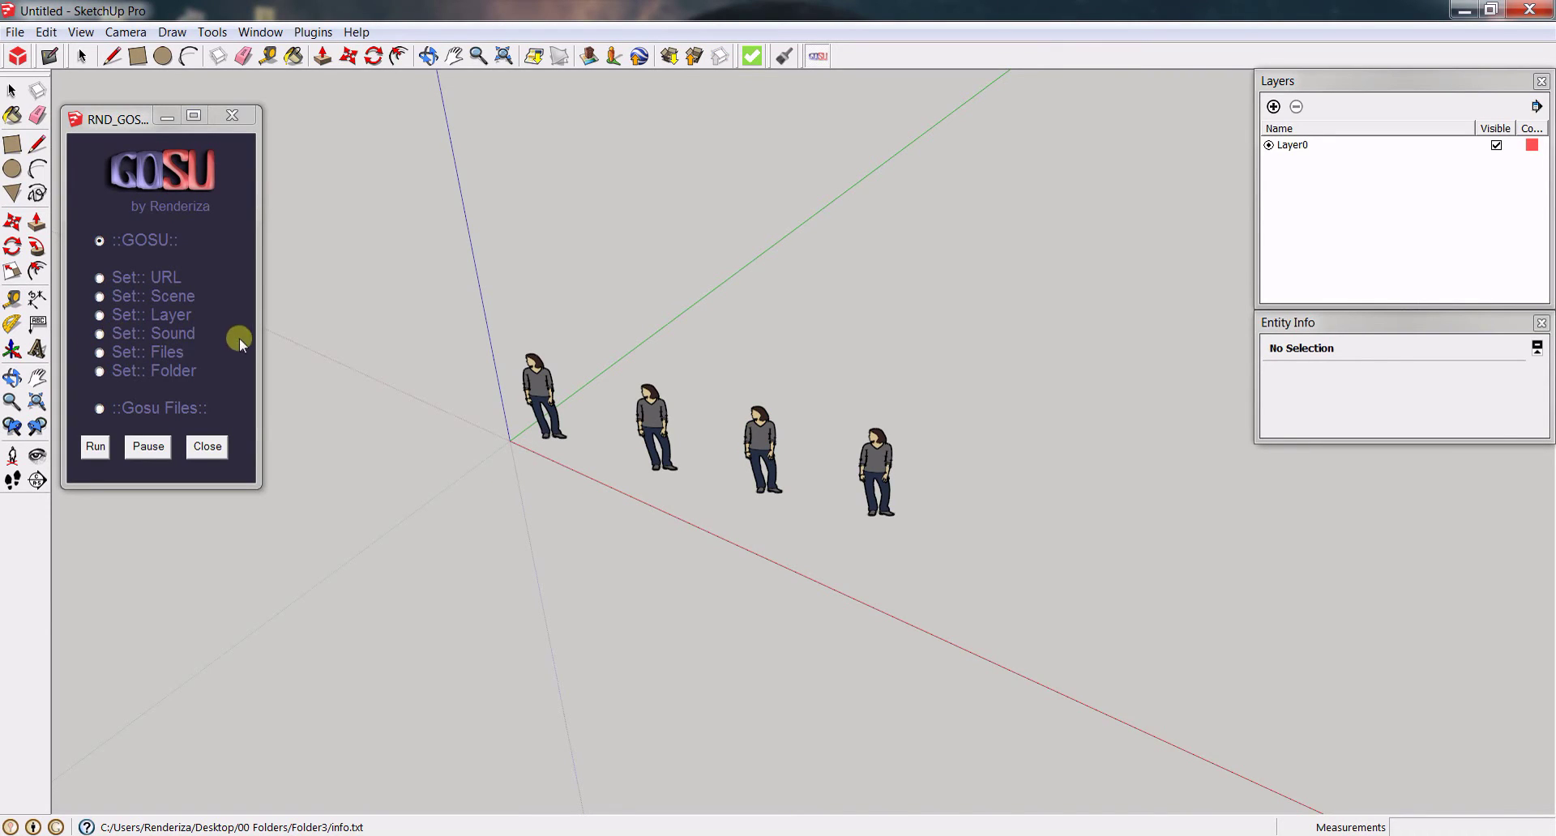
# - Link the sound stabdubtao1.wav from the Audio folder to the first figure using the Set:: Sound option
pyautogui.click(99, 334)
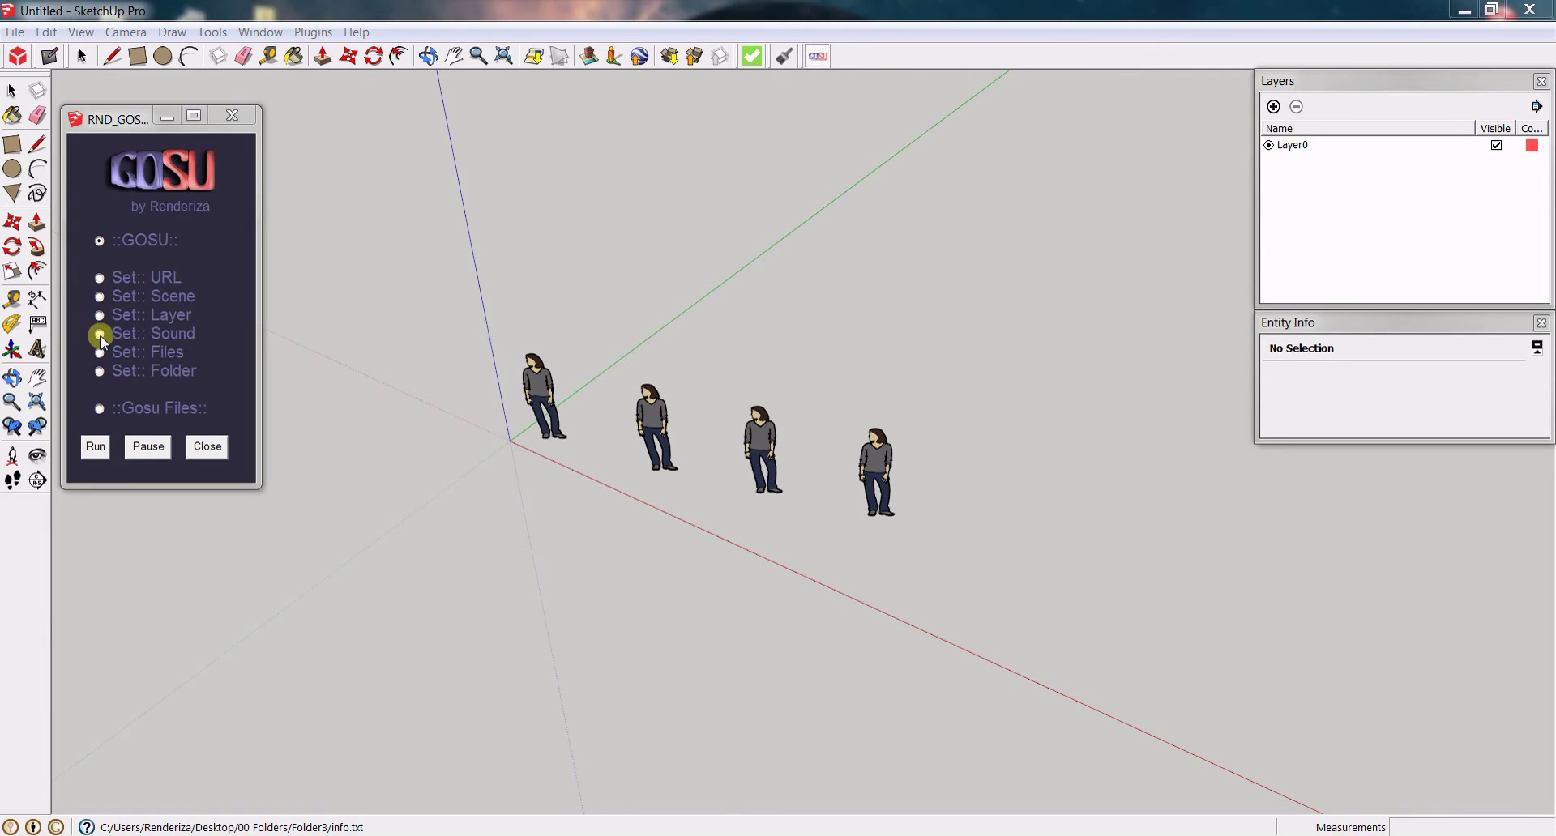
pyautogui.click(528, 401)
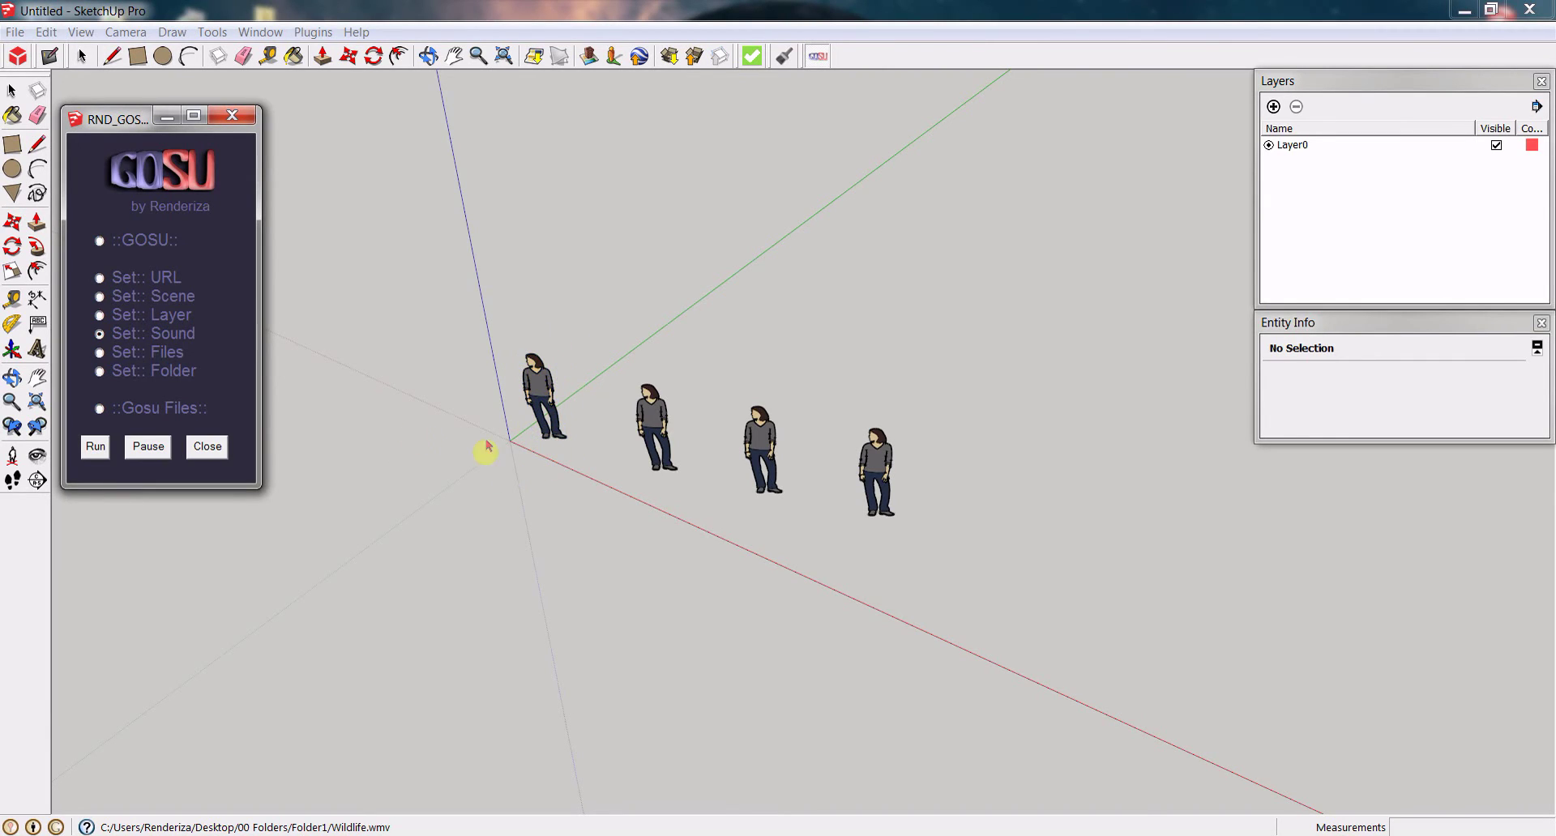
pyautogui.click(540, 388)
pyautogui.click(535, 393)
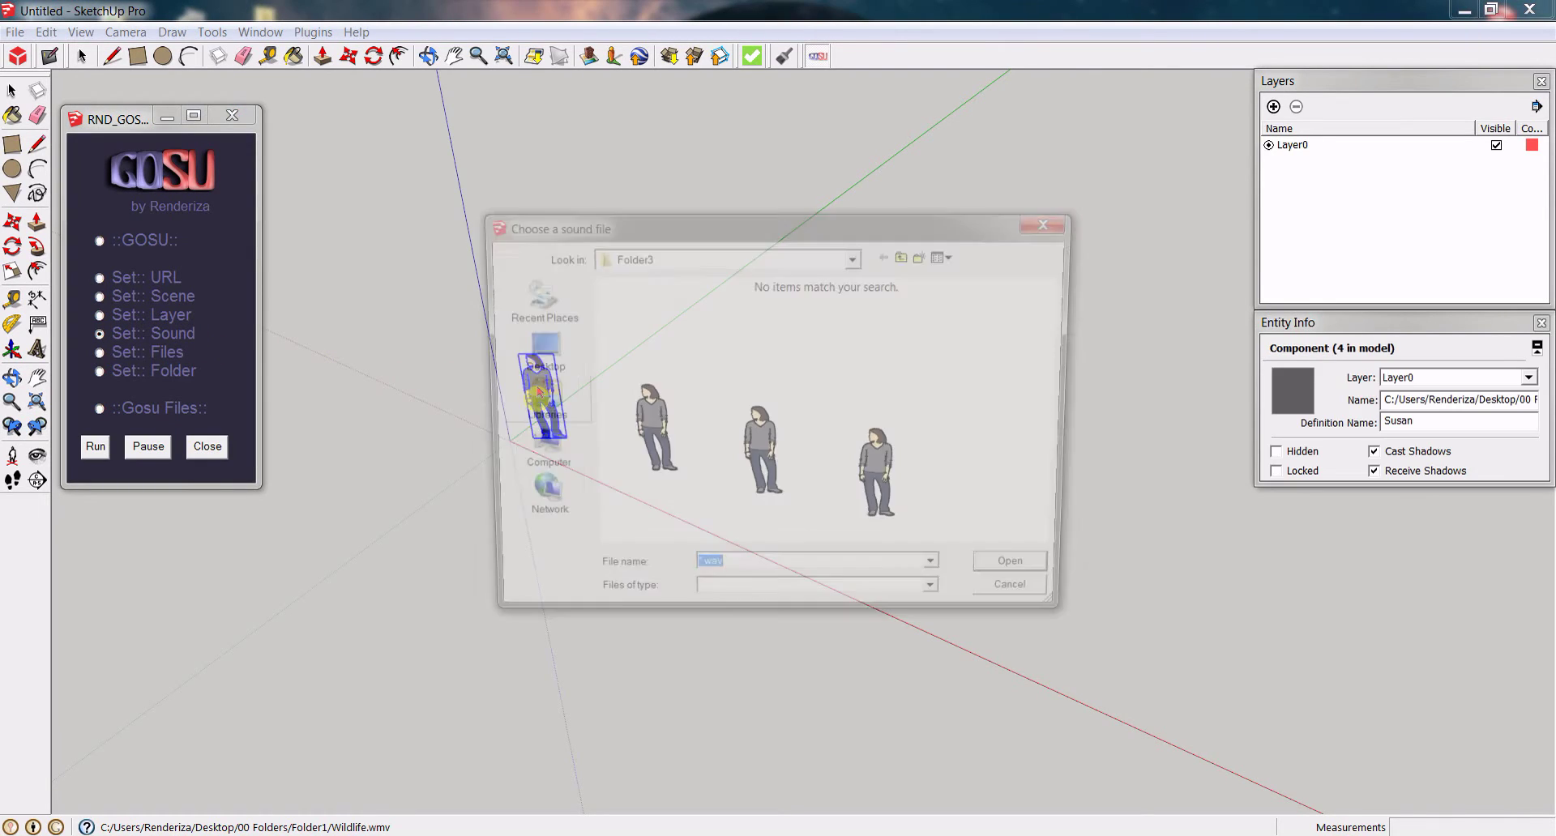
pyautogui.click(907, 254)
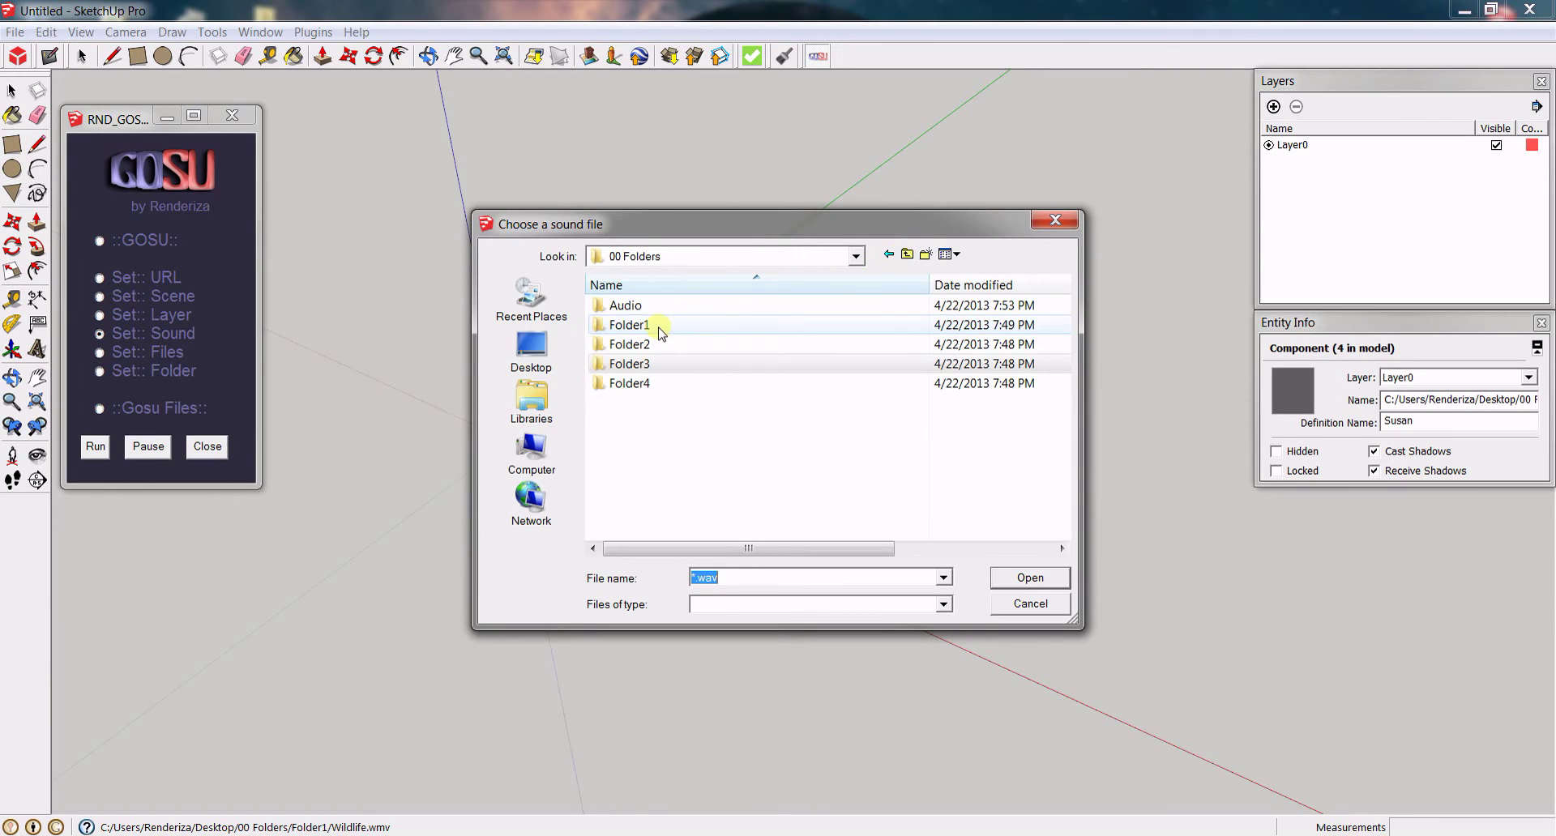
pyautogui.doubleClick(625, 307)
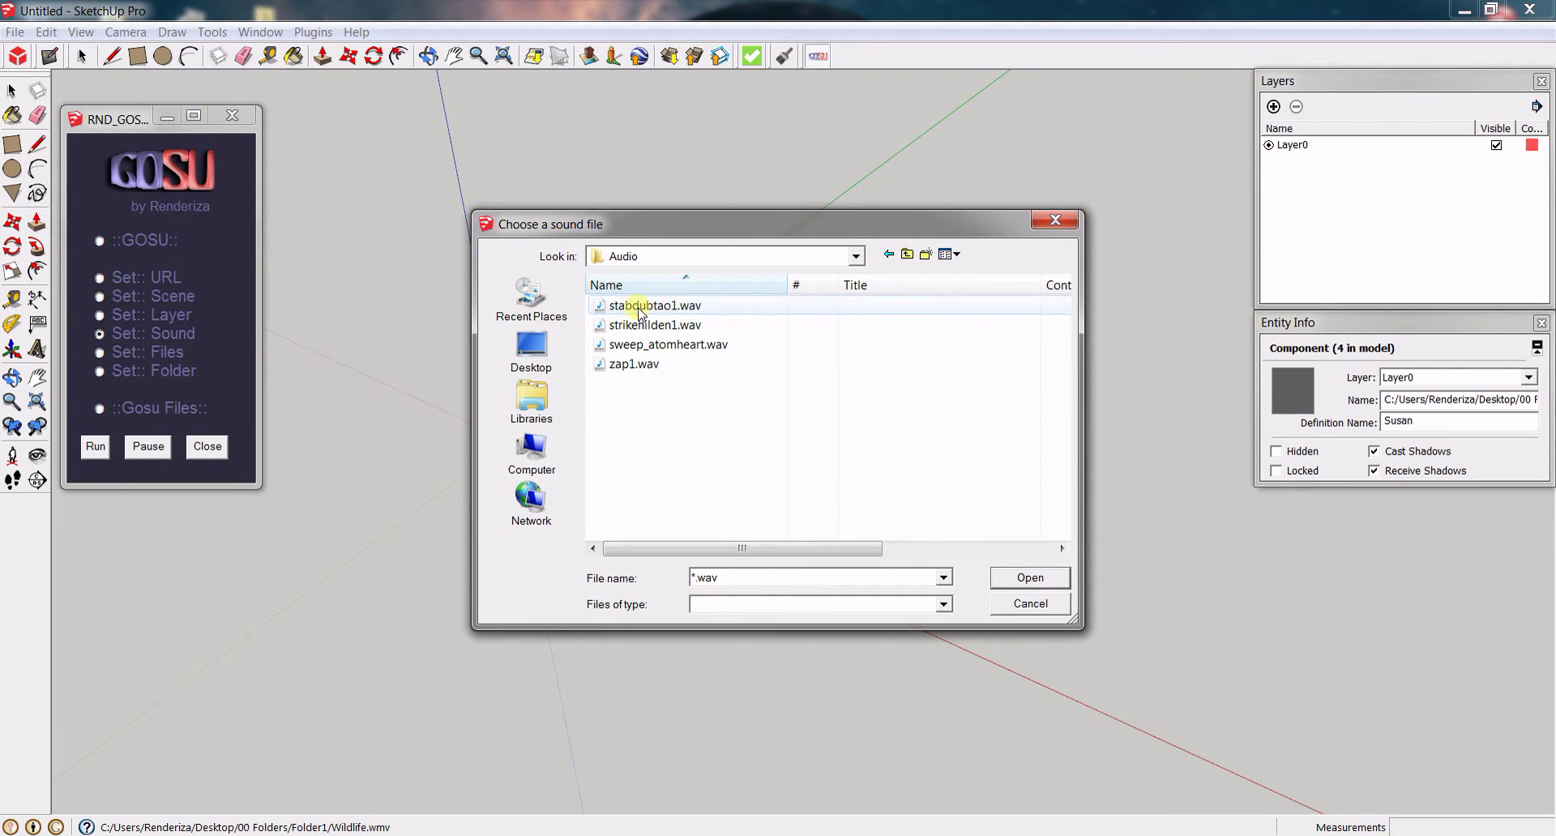
pyautogui.click(640, 307)
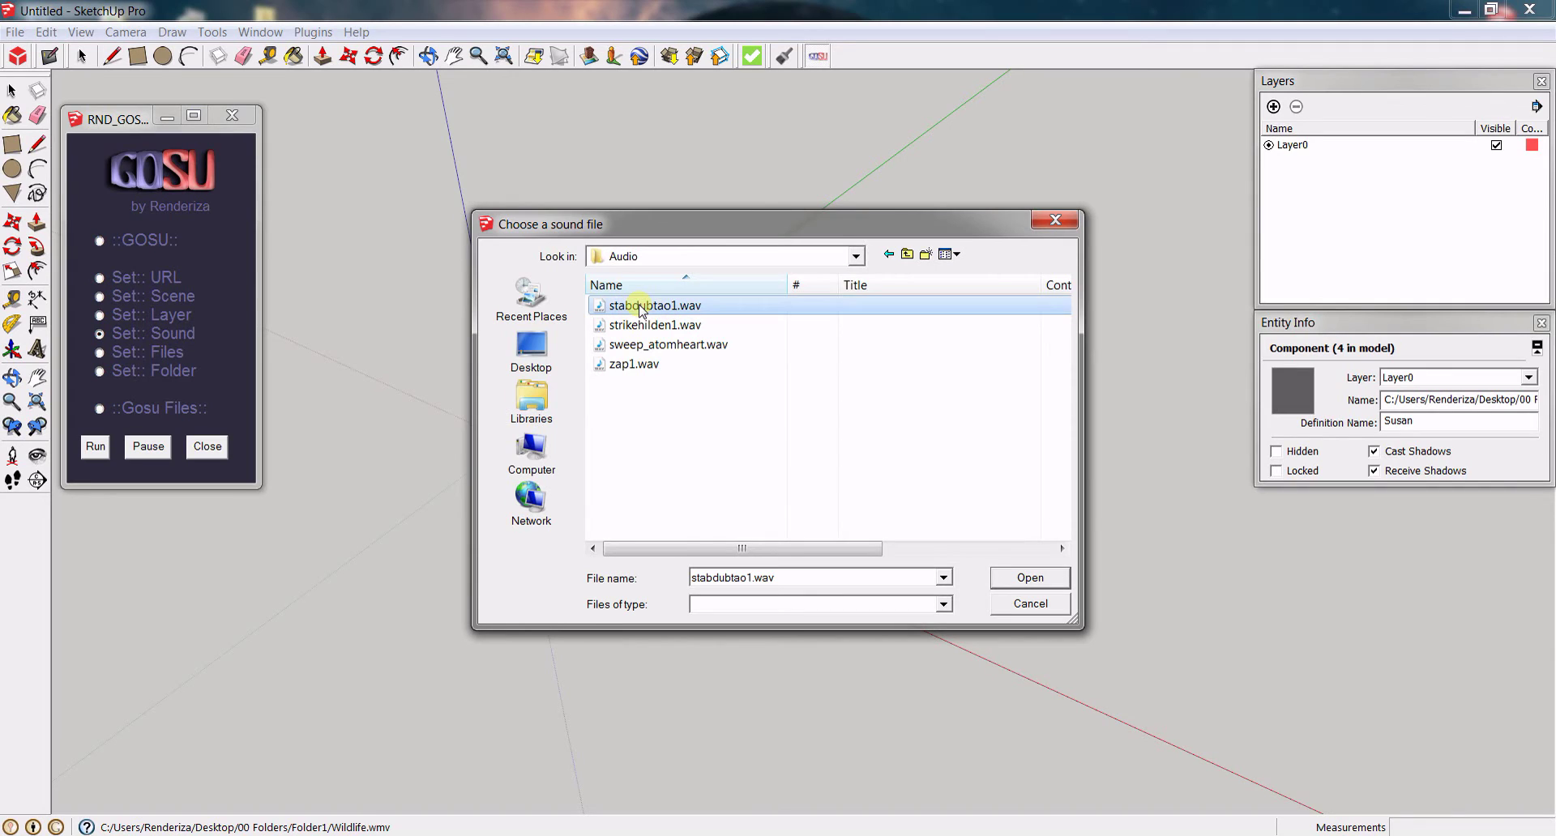
pyautogui.click(1009, 583)
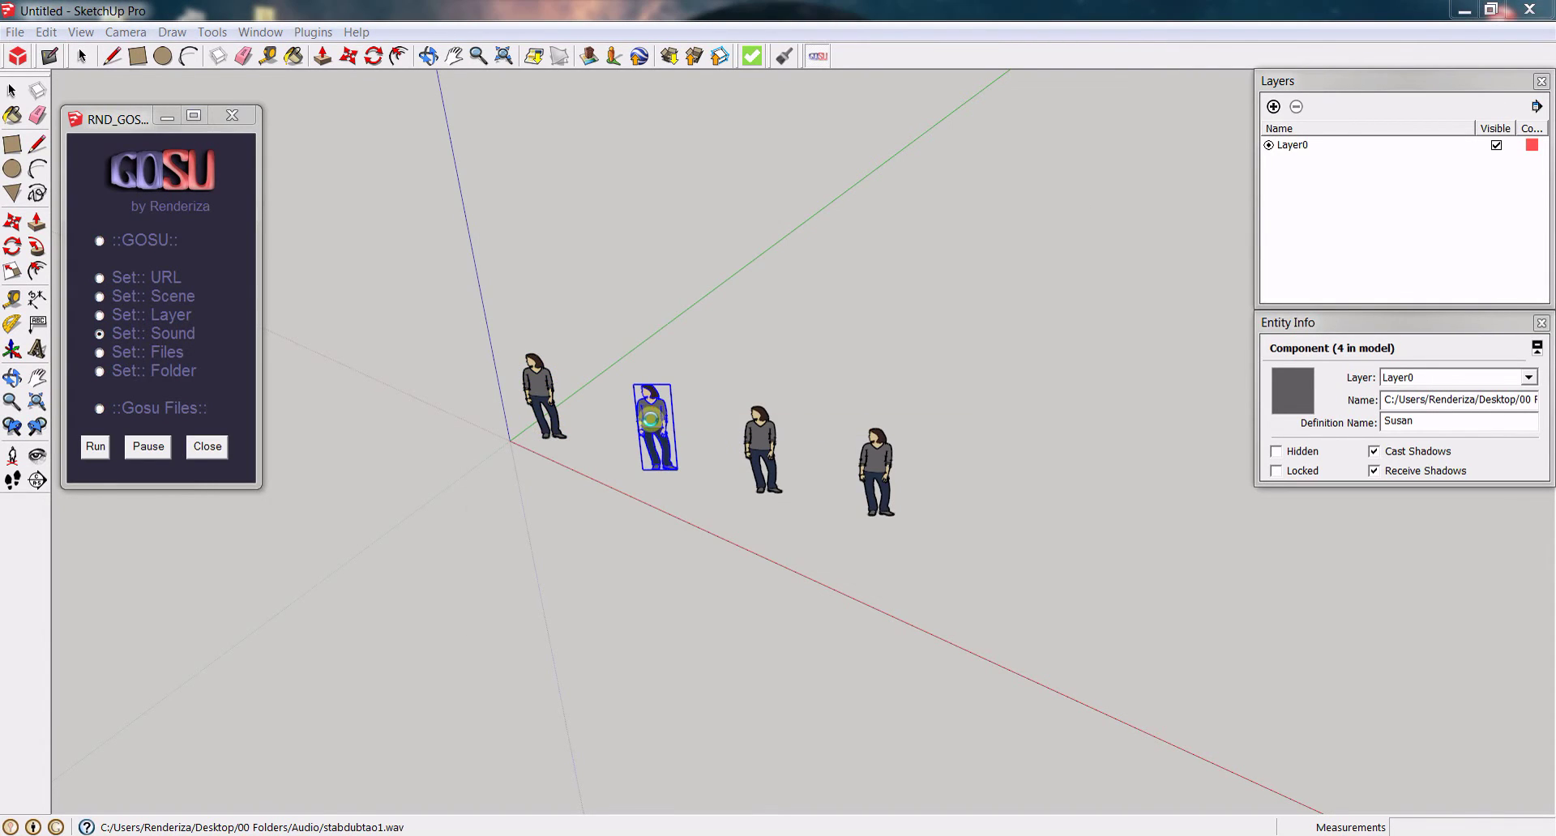
# - Assign sounds to the second, third and last figures, choosing strikehilden1.wav, sweep_atomheart.wav and zap1.wav in turn
pyautogui.click(652, 325)
pyautogui.click(1032, 576)
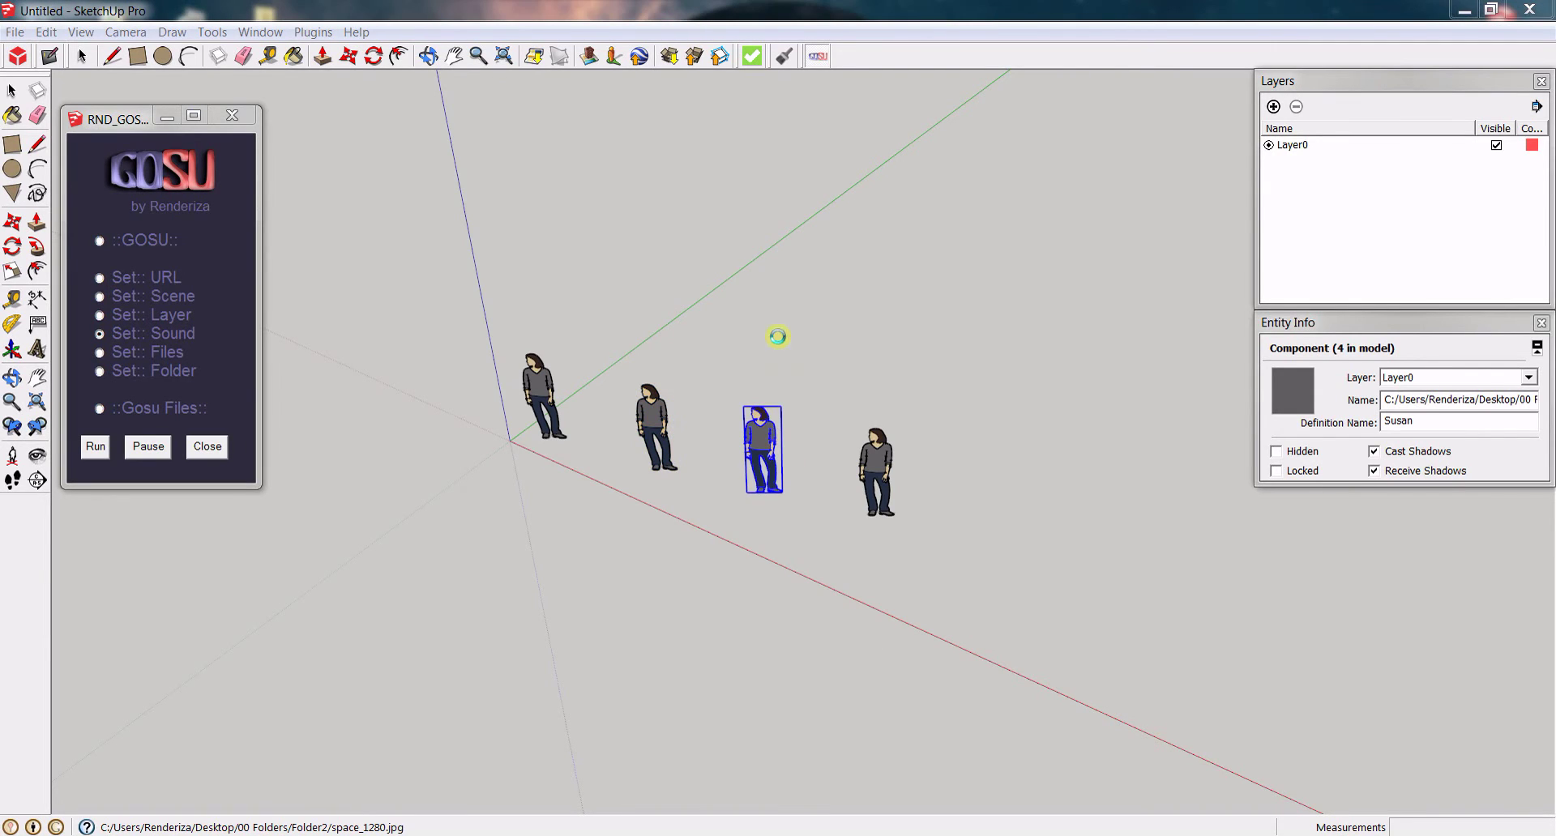
pyautogui.click(669, 344)
pyautogui.click(1030, 577)
pyautogui.click(634, 364)
pyautogui.click(1031, 577)
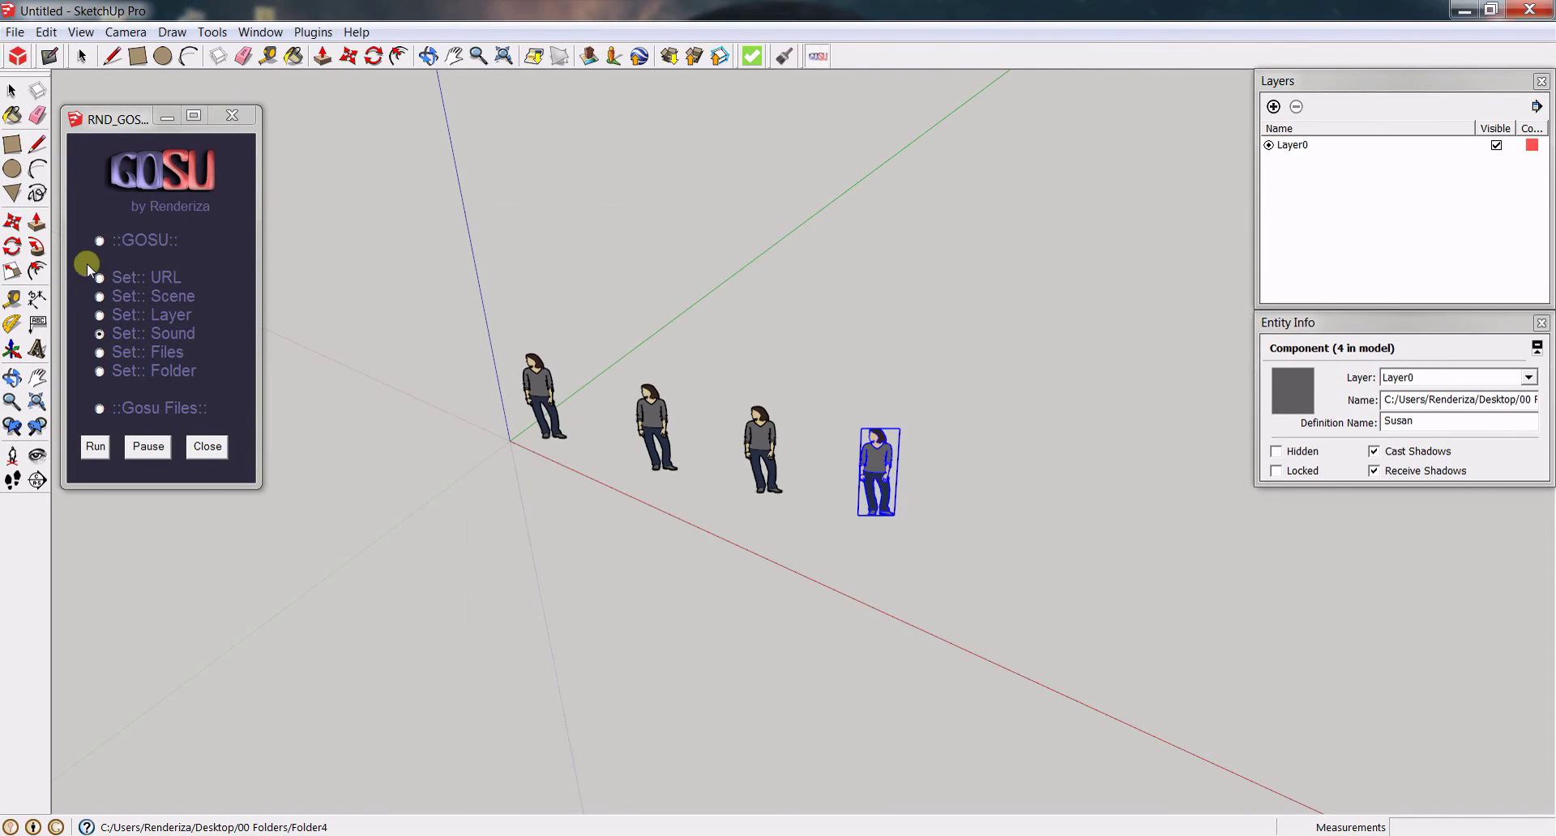
# - In ::GOSU:: mode, test the link on each of the four figures and close the text file and media player
pyautogui.click(99, 239)
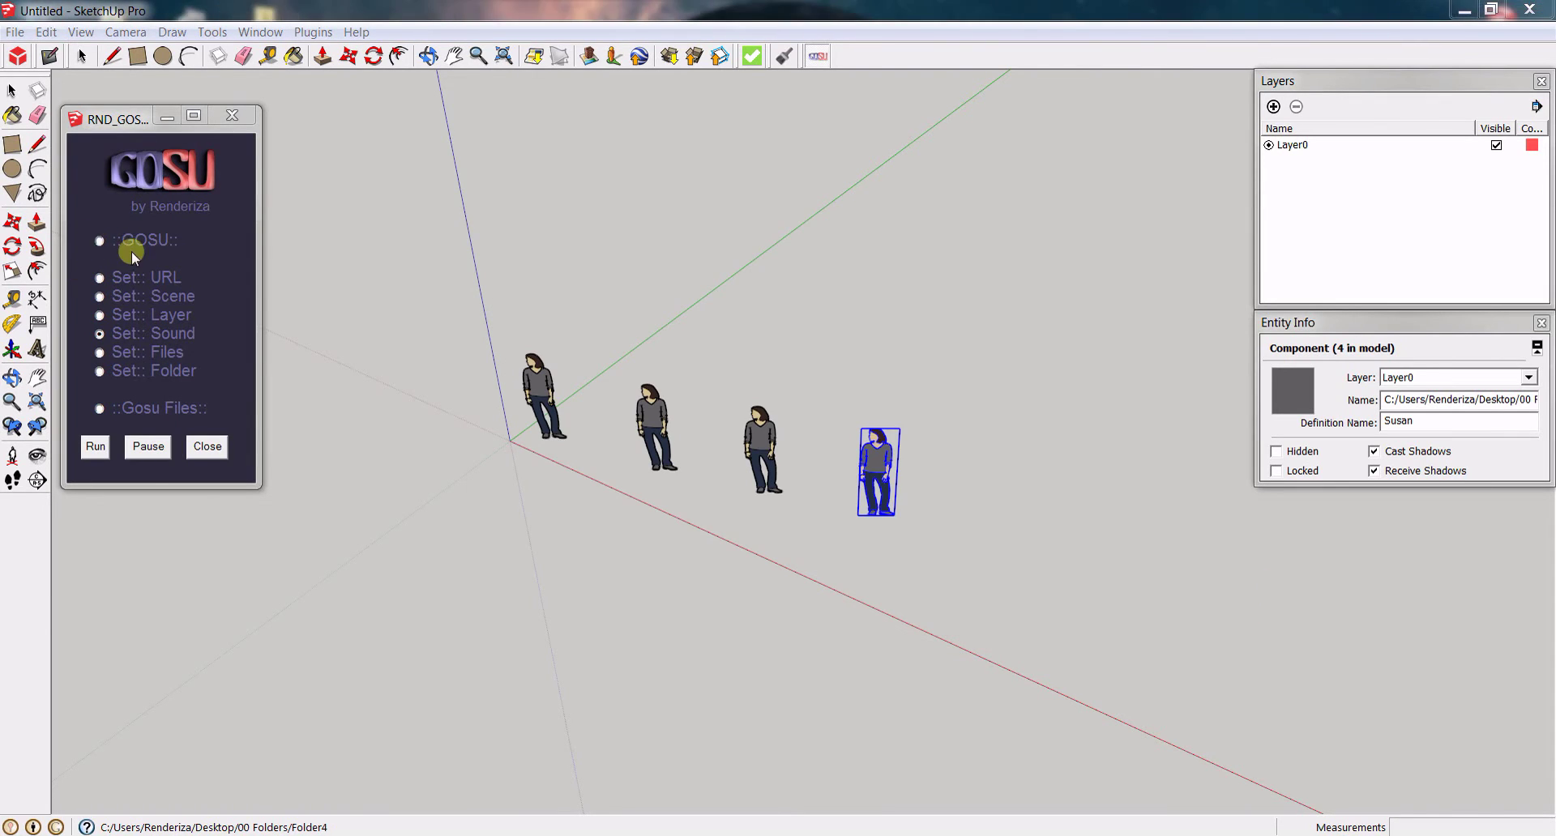
pyautogui.click(530, 403)
pyautogui.click(538, 394)
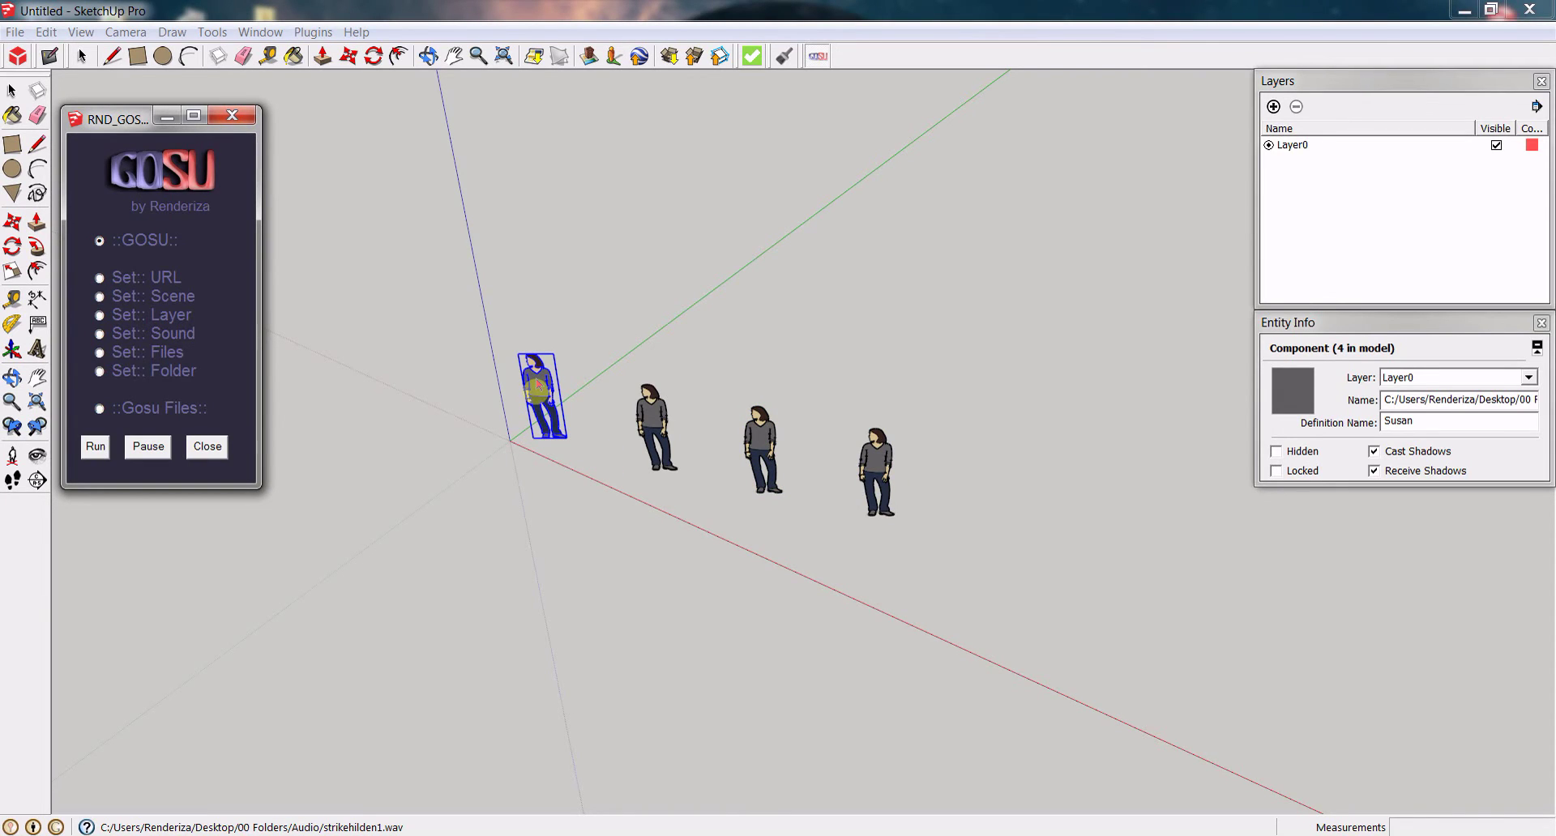
pyautogui.click(538, 387)
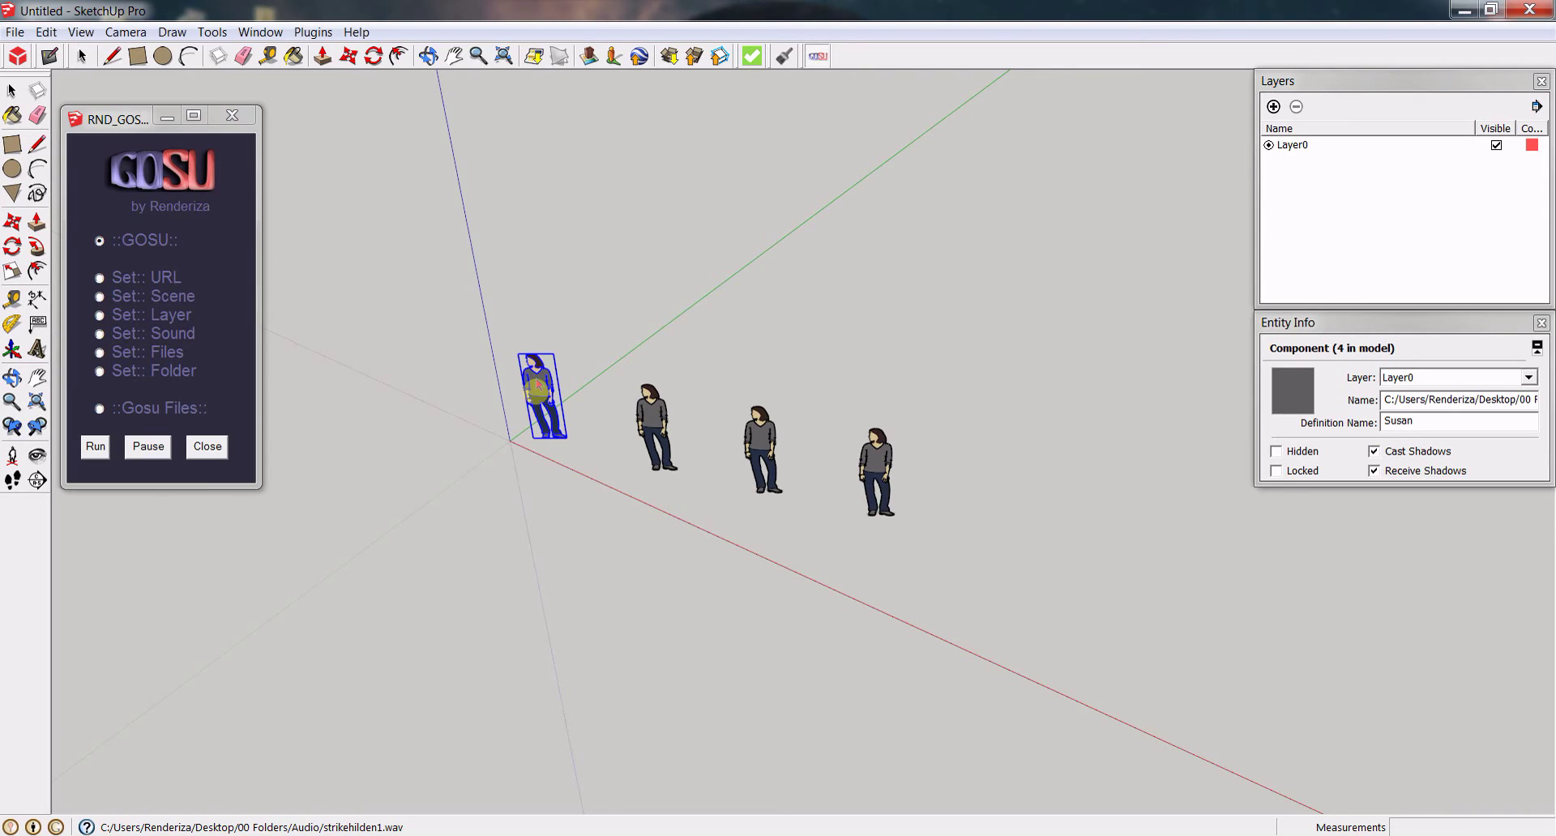
pyautogui.click(653, 412)
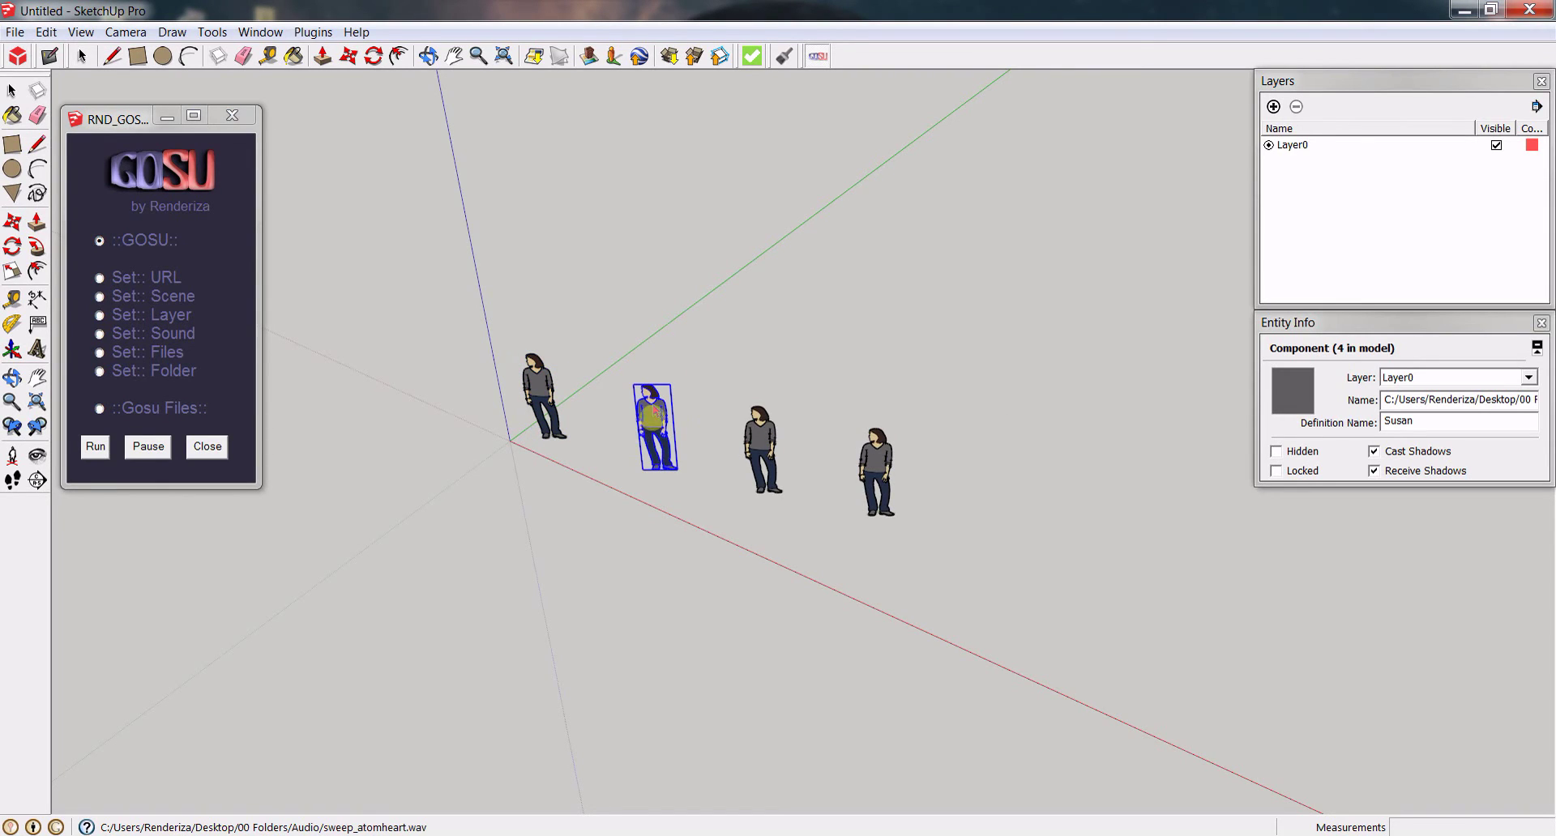
pyautogui.click(761, 438)
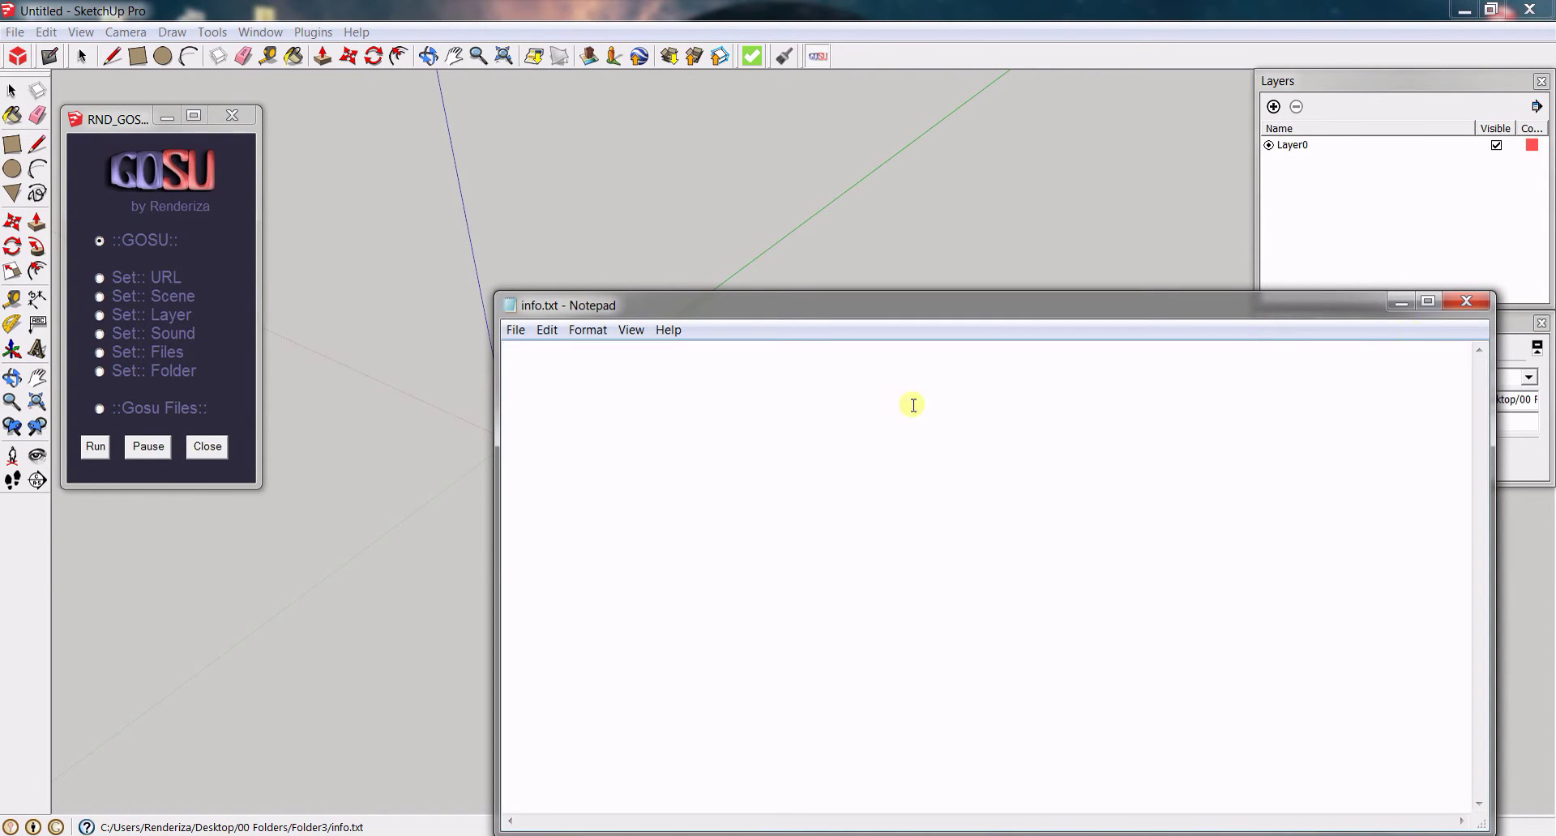
pyautogui.click(1465, 301)
pyautogui.click(884, 461)
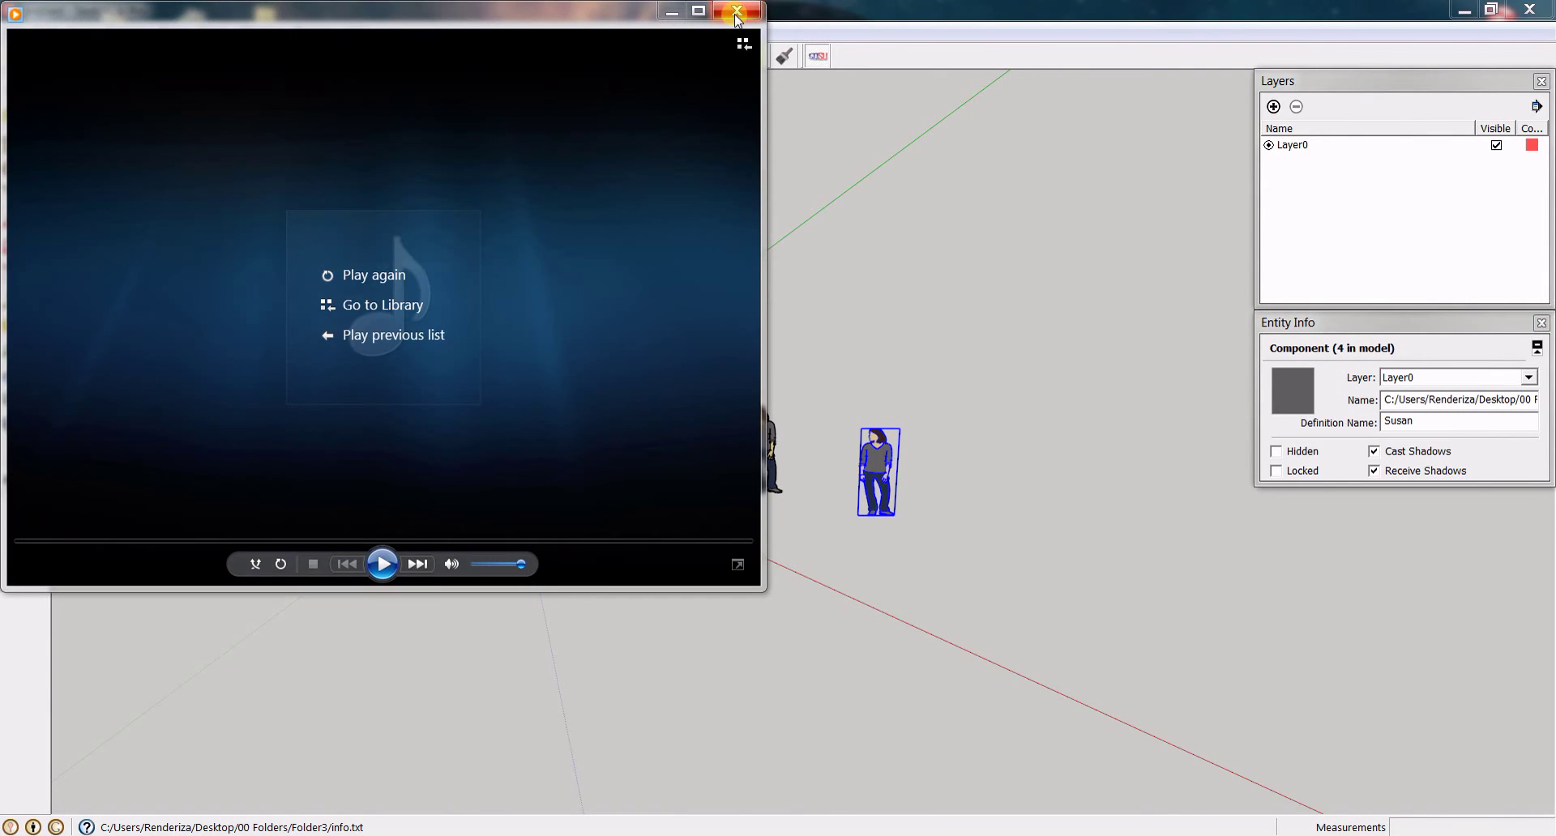
pyautogui.click(737, 11)
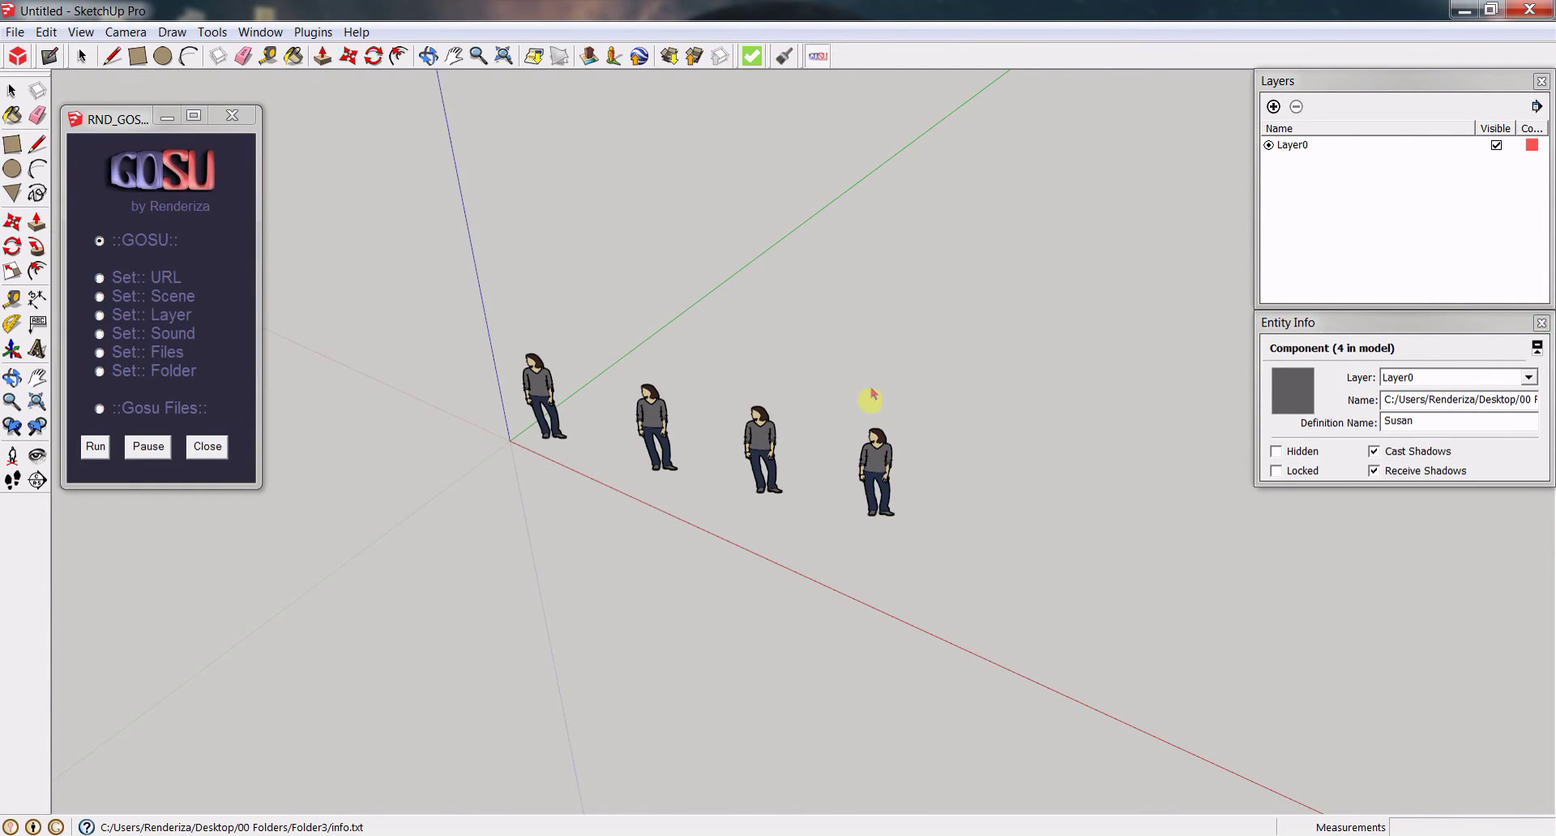
pyautogui.click(875, 398)
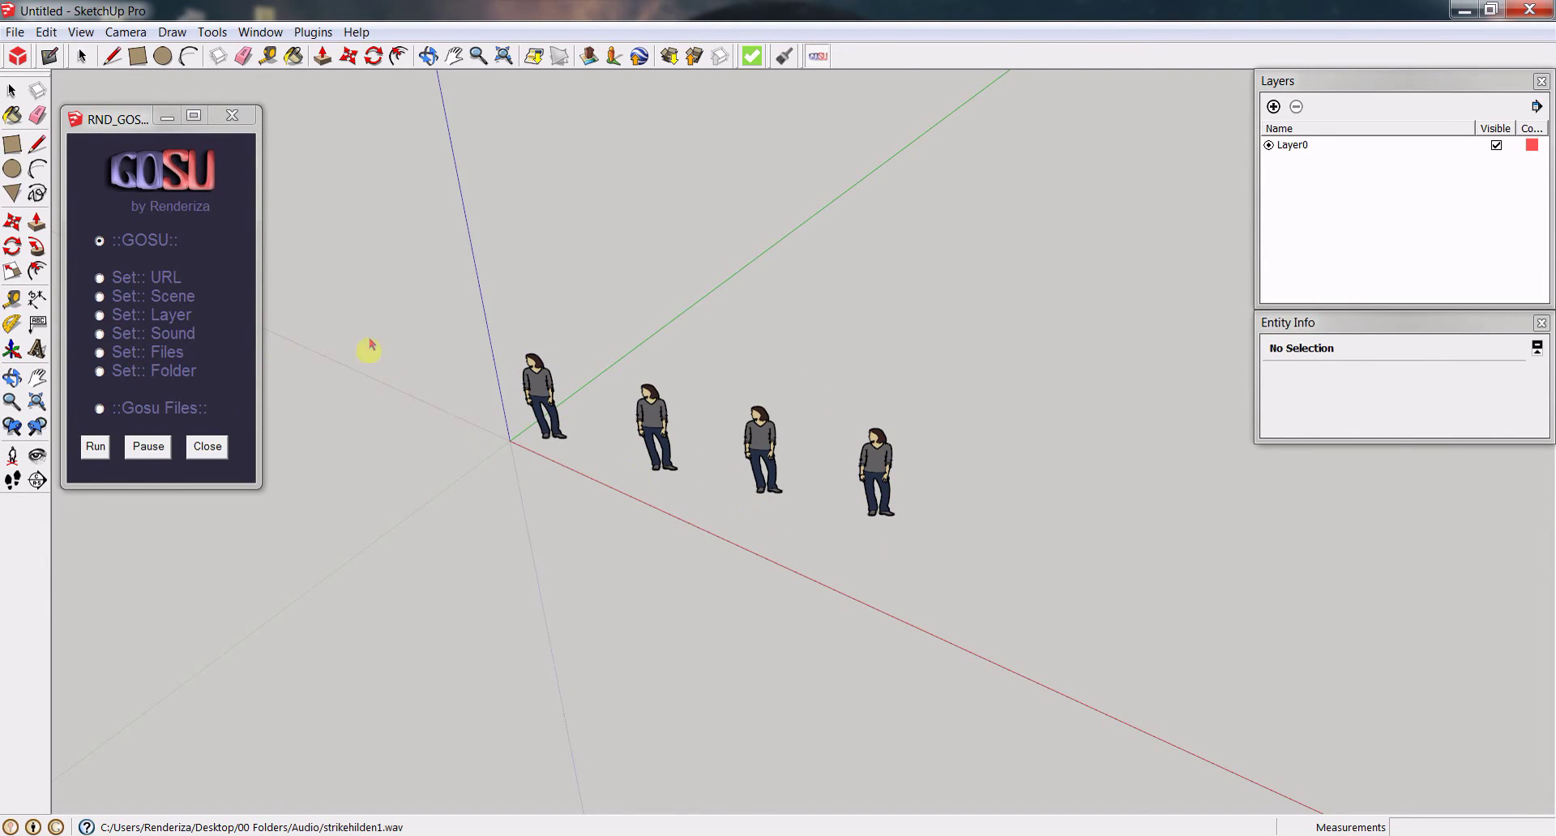
# - Using Set:: Sound again, link sweep_atomheart.wav to the third figure and zap1.wav to the last figure
pyautogui.click(100, 334)
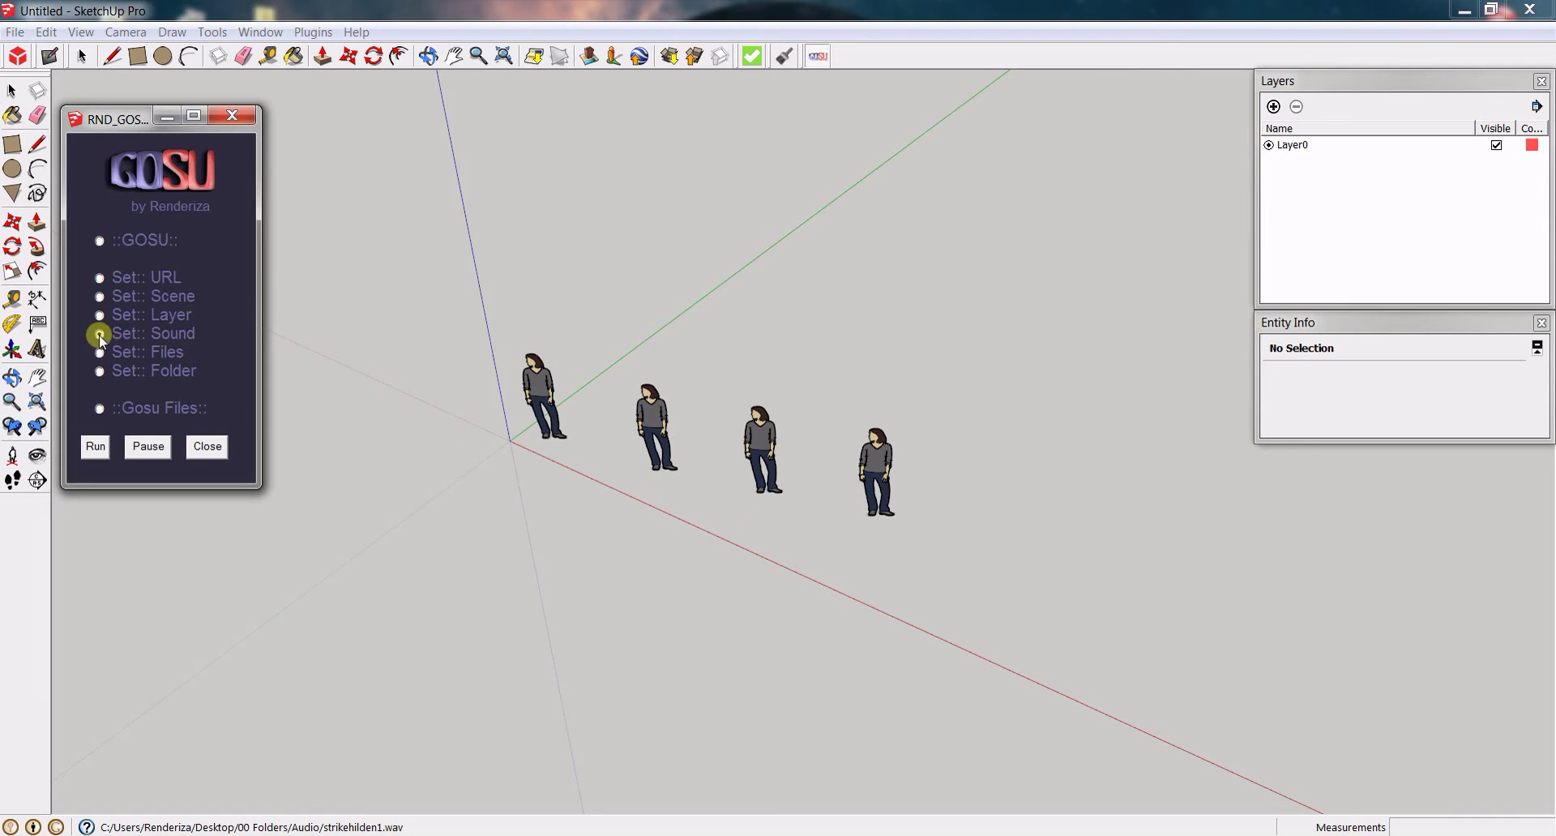
pyautogui.click(766, 470)
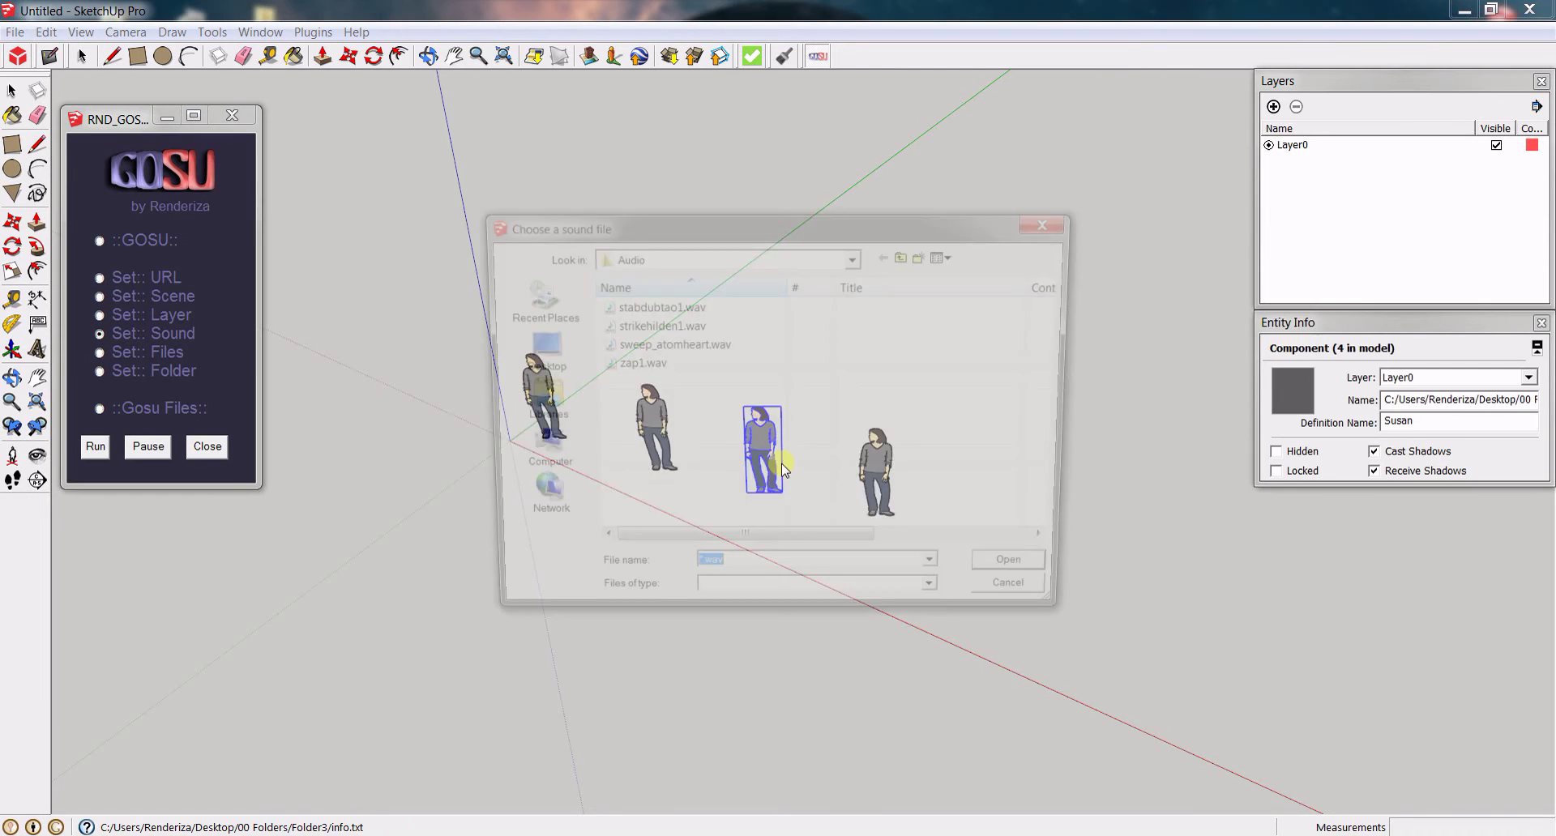
pyautogui.click(640, 345)
pyautogui.click(1019, 578)
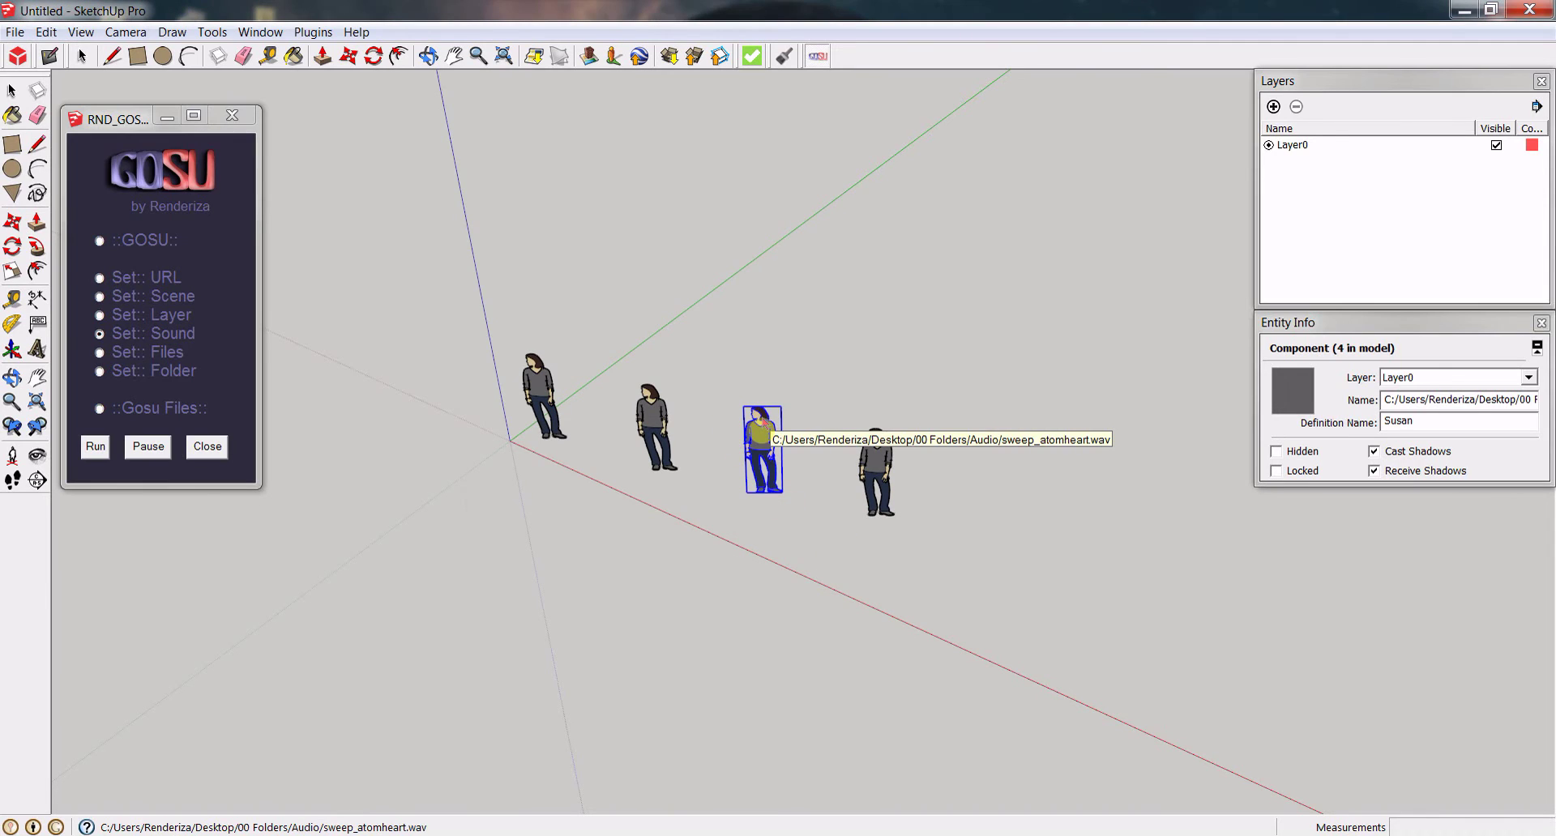
pyautogui.click(876, 470)
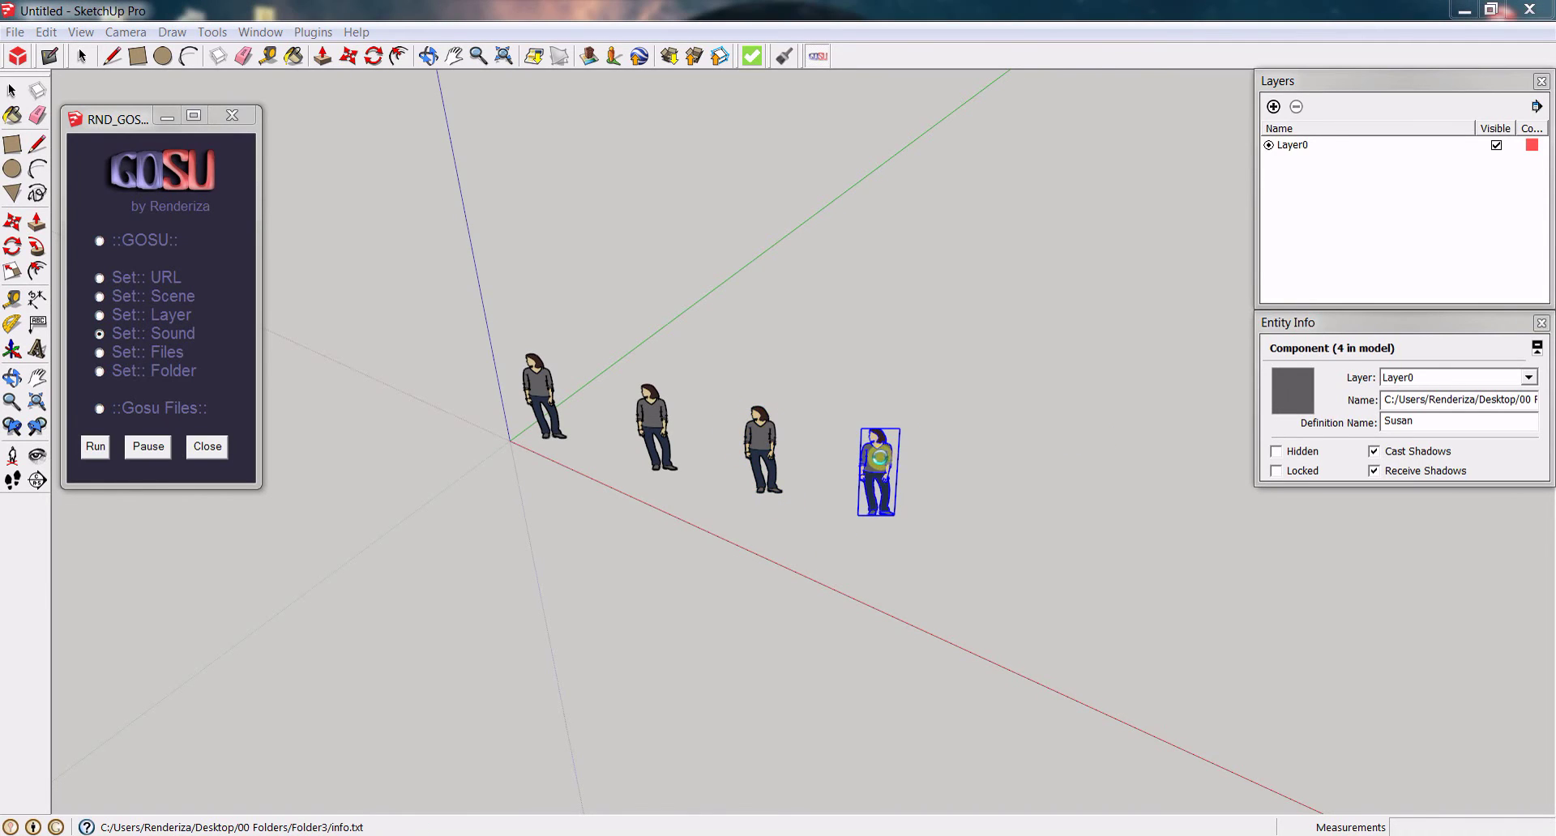
pyautogui.click(640, 364)
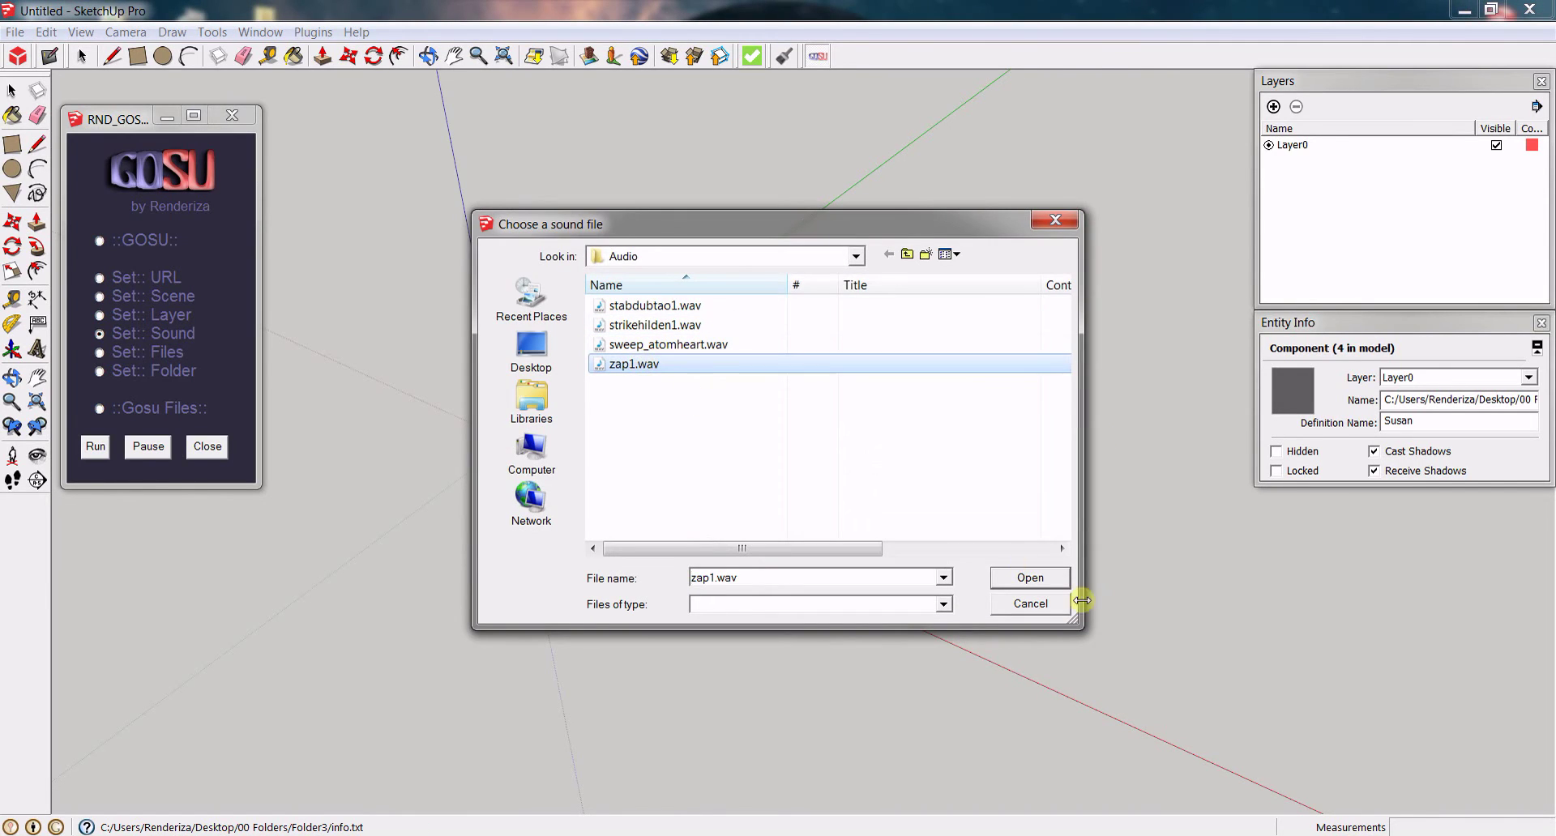
pyautogui.click(1025, 578)
# - In ::GOSU:: mode, play the sounds linked to the four figures repeatedly to check them
pyautogui.click(99, 243)
pyautogui.click(653, 425)
pyautogui.click(759, 441)
pyautogui.click(885, 357)
pyautogui.click(875, 469)
pyautogui.click(546, 351)
pyautogui.click(528, 398)
pyautogui.click(653, 420)
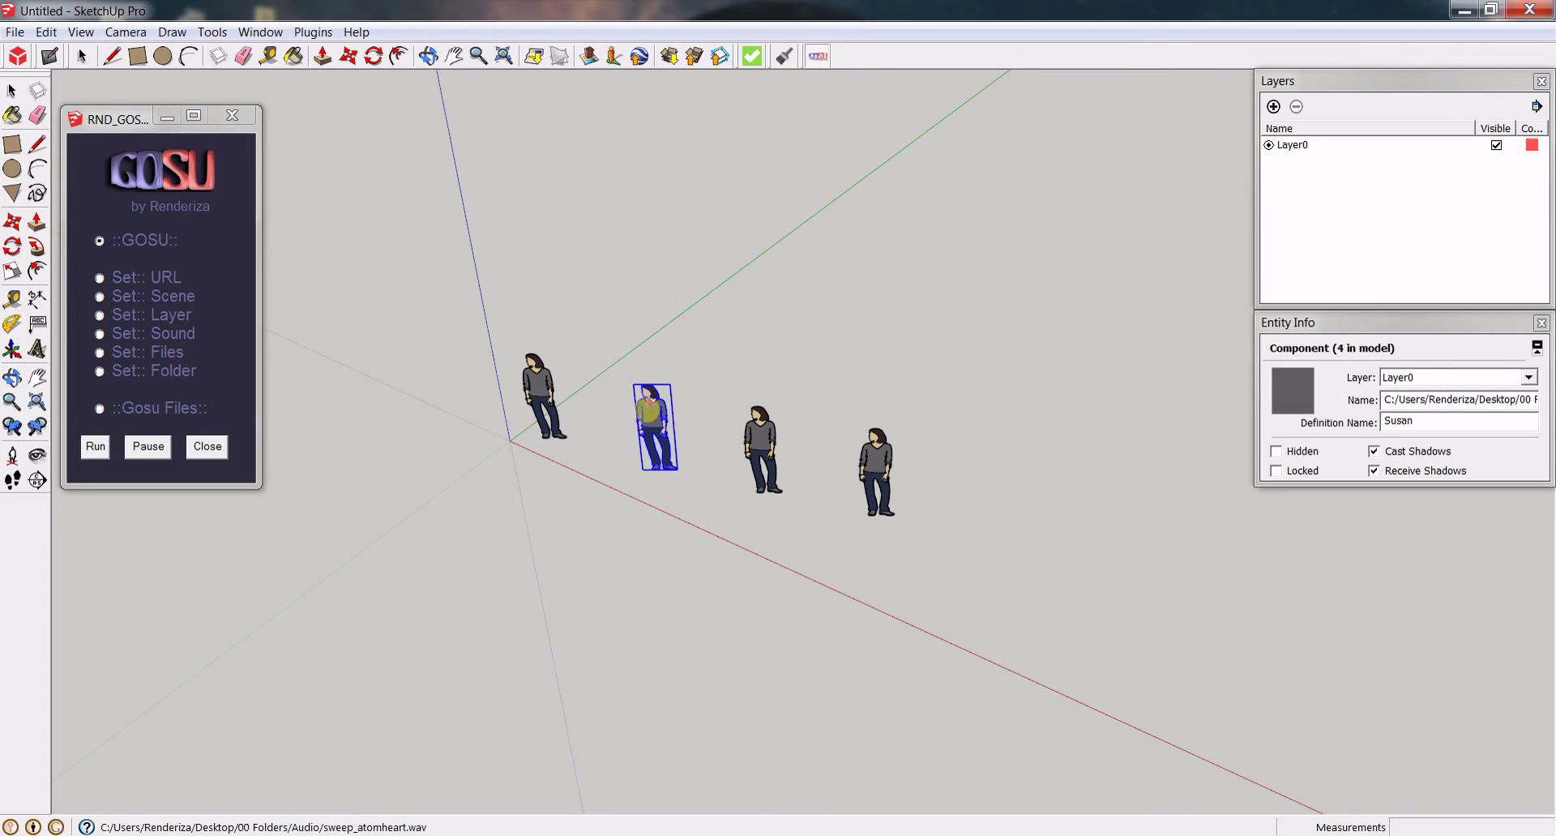
pyautogui.click(760, 429)
pyautogui.click(877, 464)
pyautogui.click(746, 270)
pyautogui.click(538, 397)
pyautogui.click(653, 422)
pyautogui.click(761, 444)
pyautogui.click(878, 441)
pyautogui.click(634, 468)
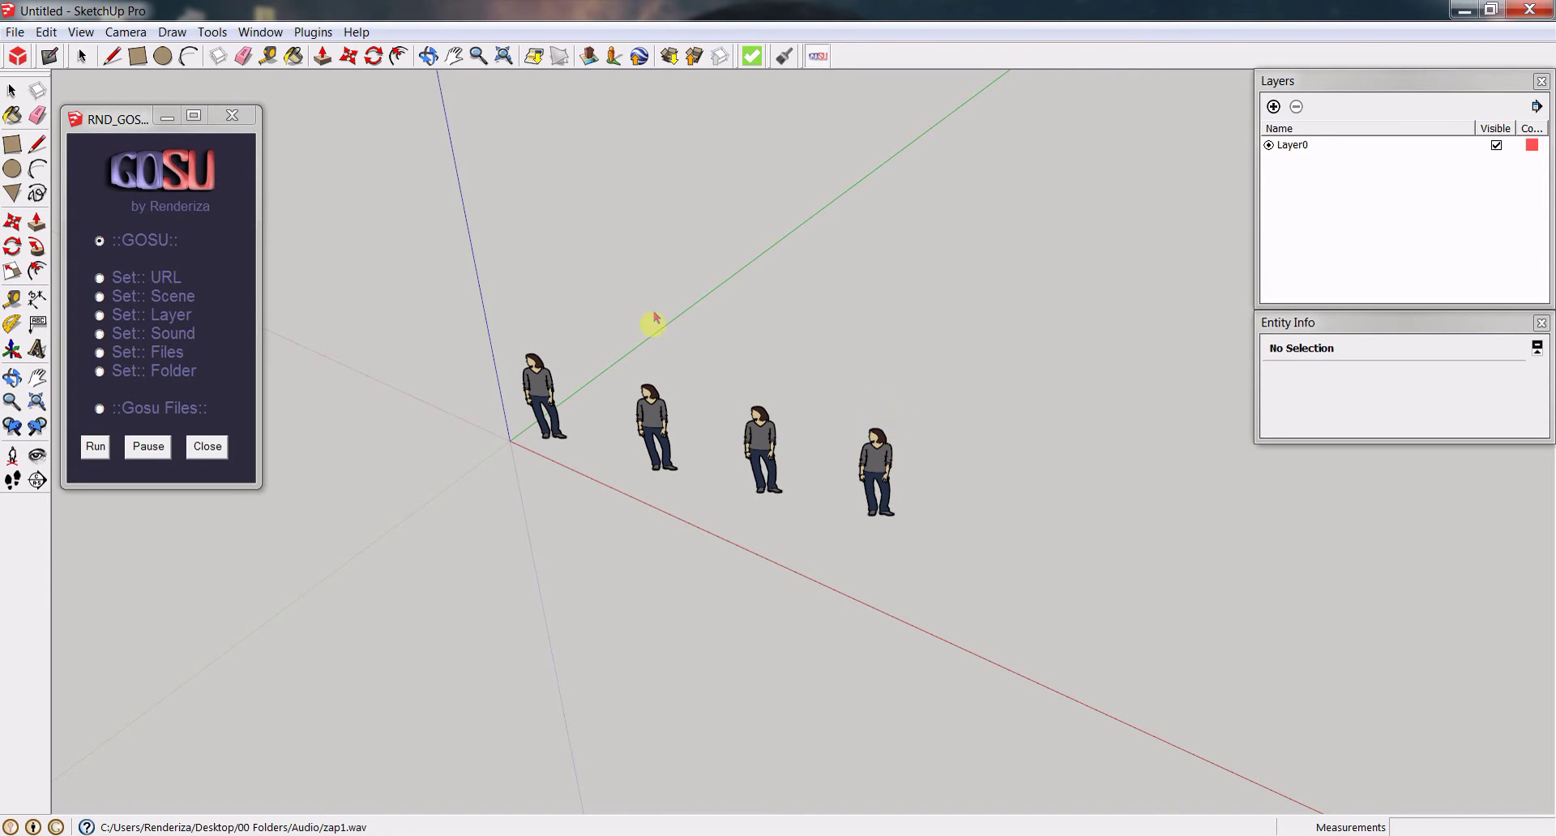
pyautogui.click(543, 392)
pyautogui.click(536, 396)
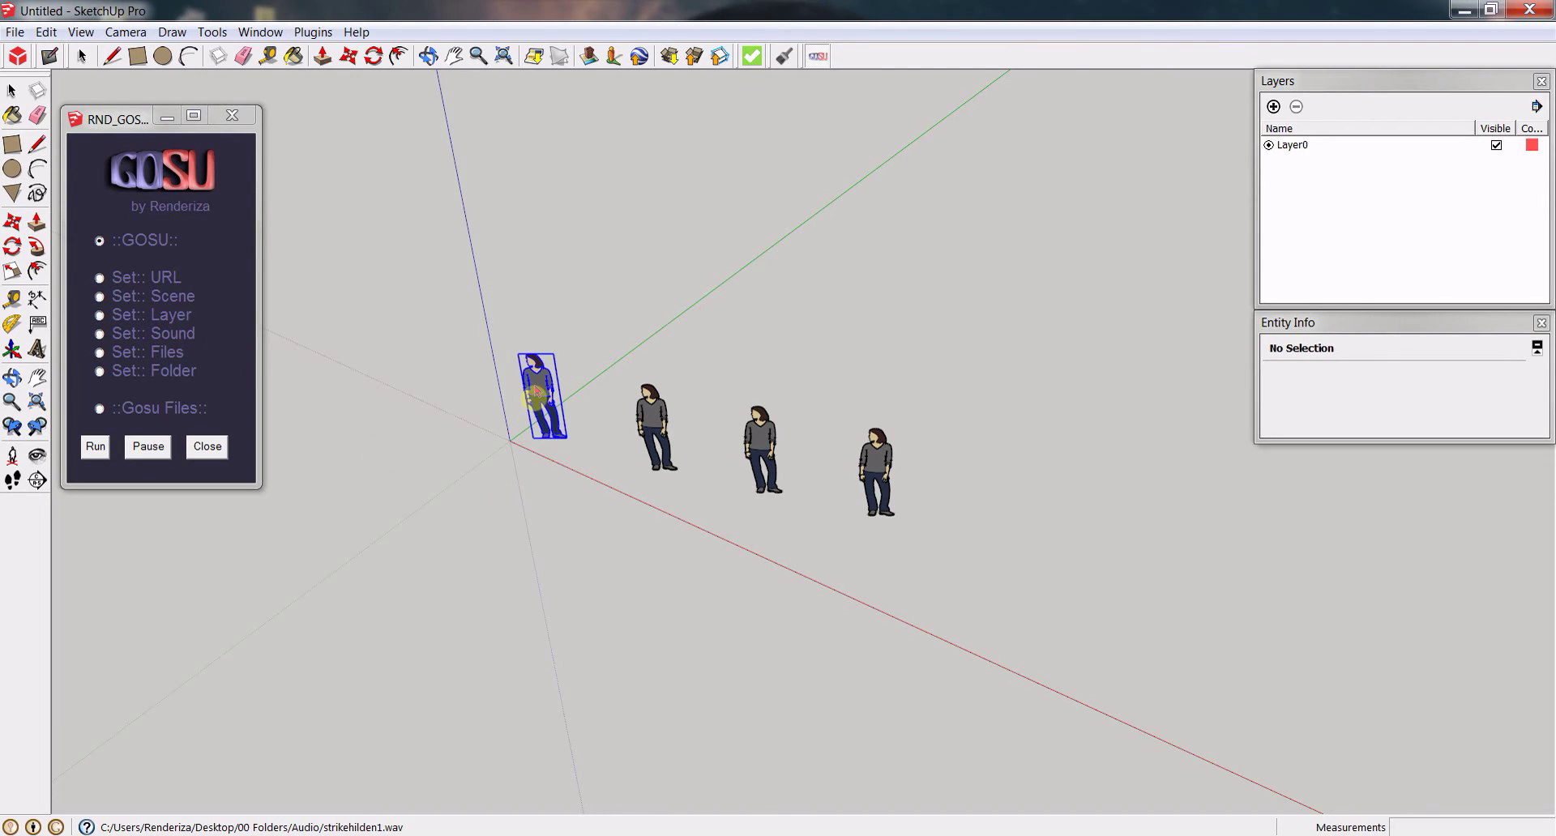
pyautogui.click(657, 421)
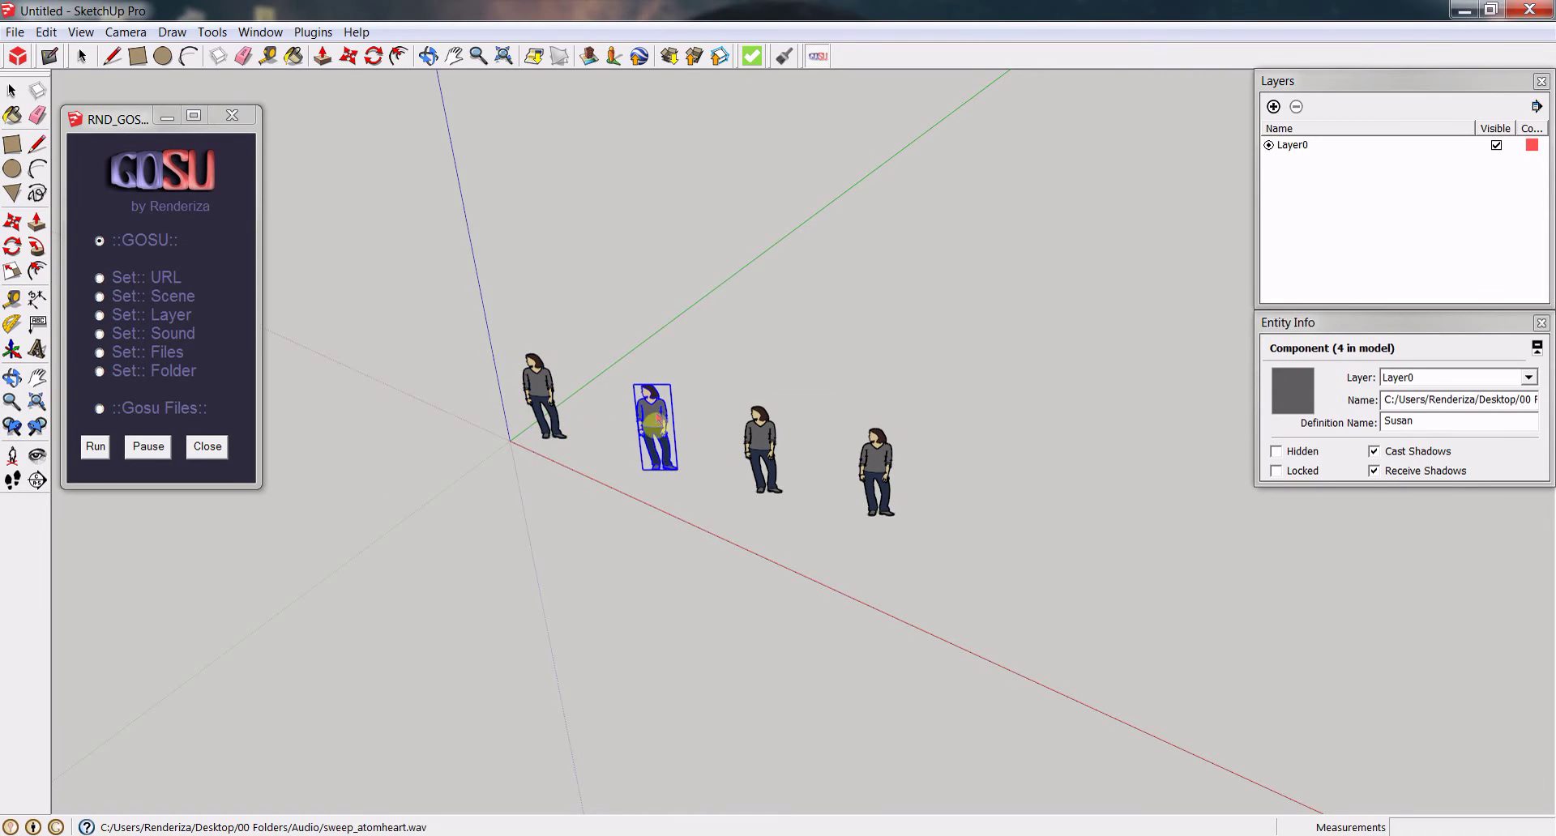
# - Trigger the sounds linked to the last and third figures several more times, then clear the selection
pyautogui.click(872, 474)
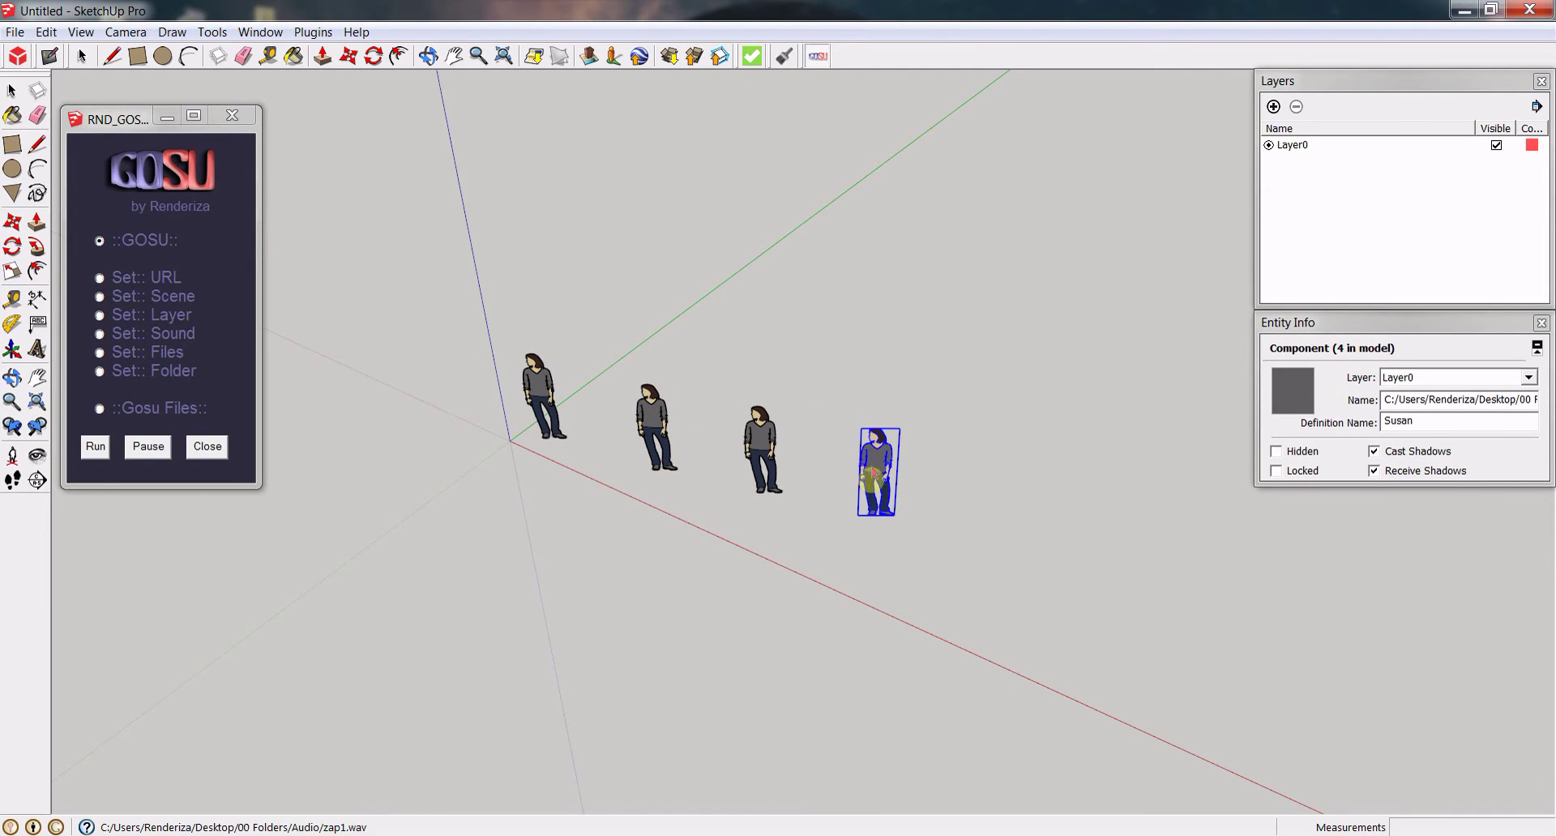
pyautogui.click(857, 515)
pyautogui.click(873, 462)
pyautogui.click(897, 474)
pyautogui.click(834, 441)
pyautogui.click(876, 466)
pyautogui.click(794, 390)
pyautogui.click(760, 437)
pyautogui.click(843, 430)
pyautogui.click(871, 466)
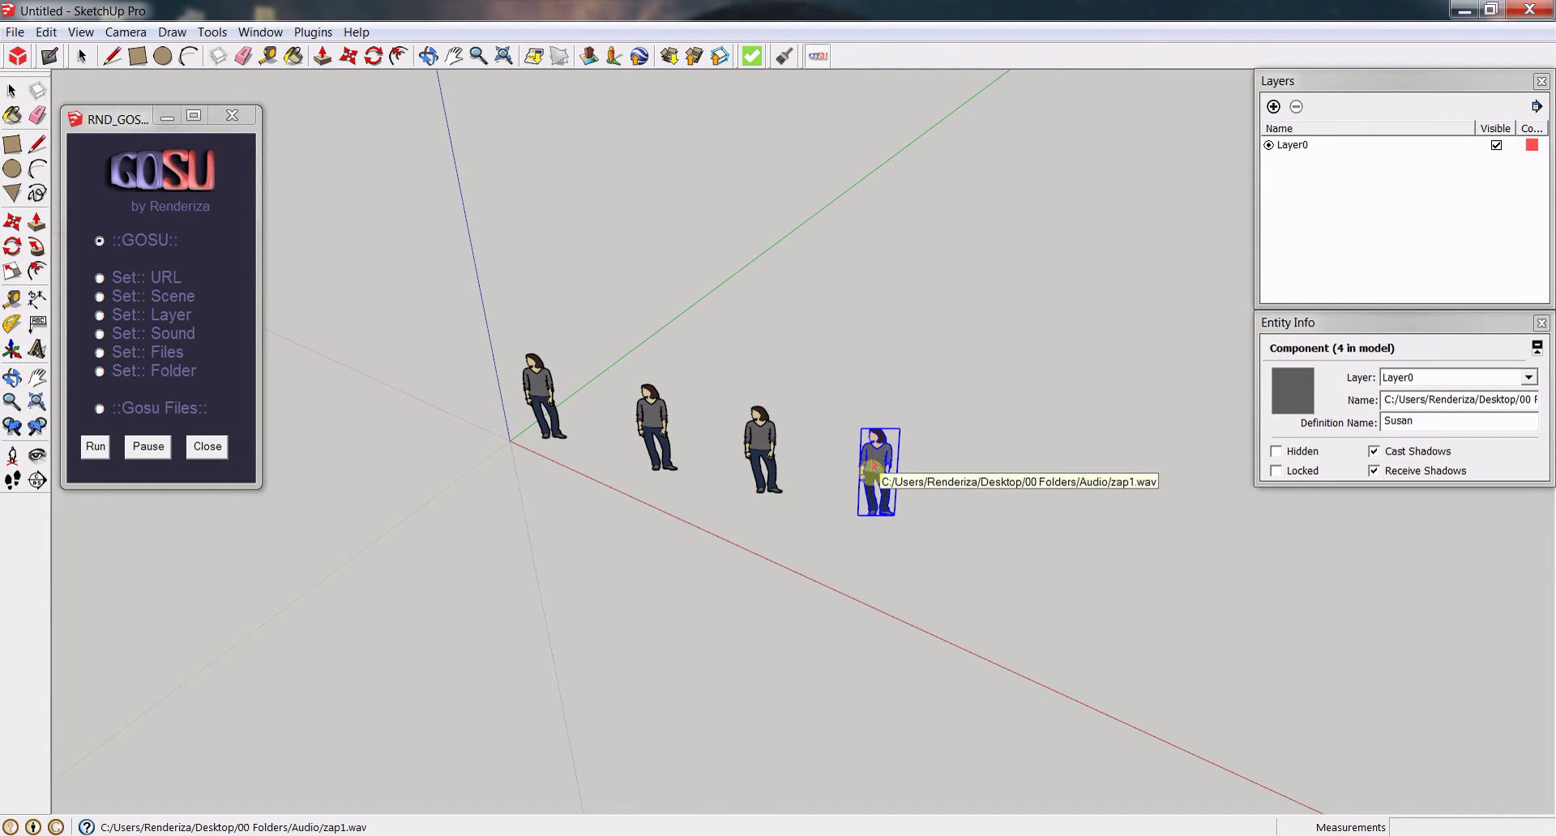
pyautogui.click(764, 442)
pyautogui.click(489, 343)
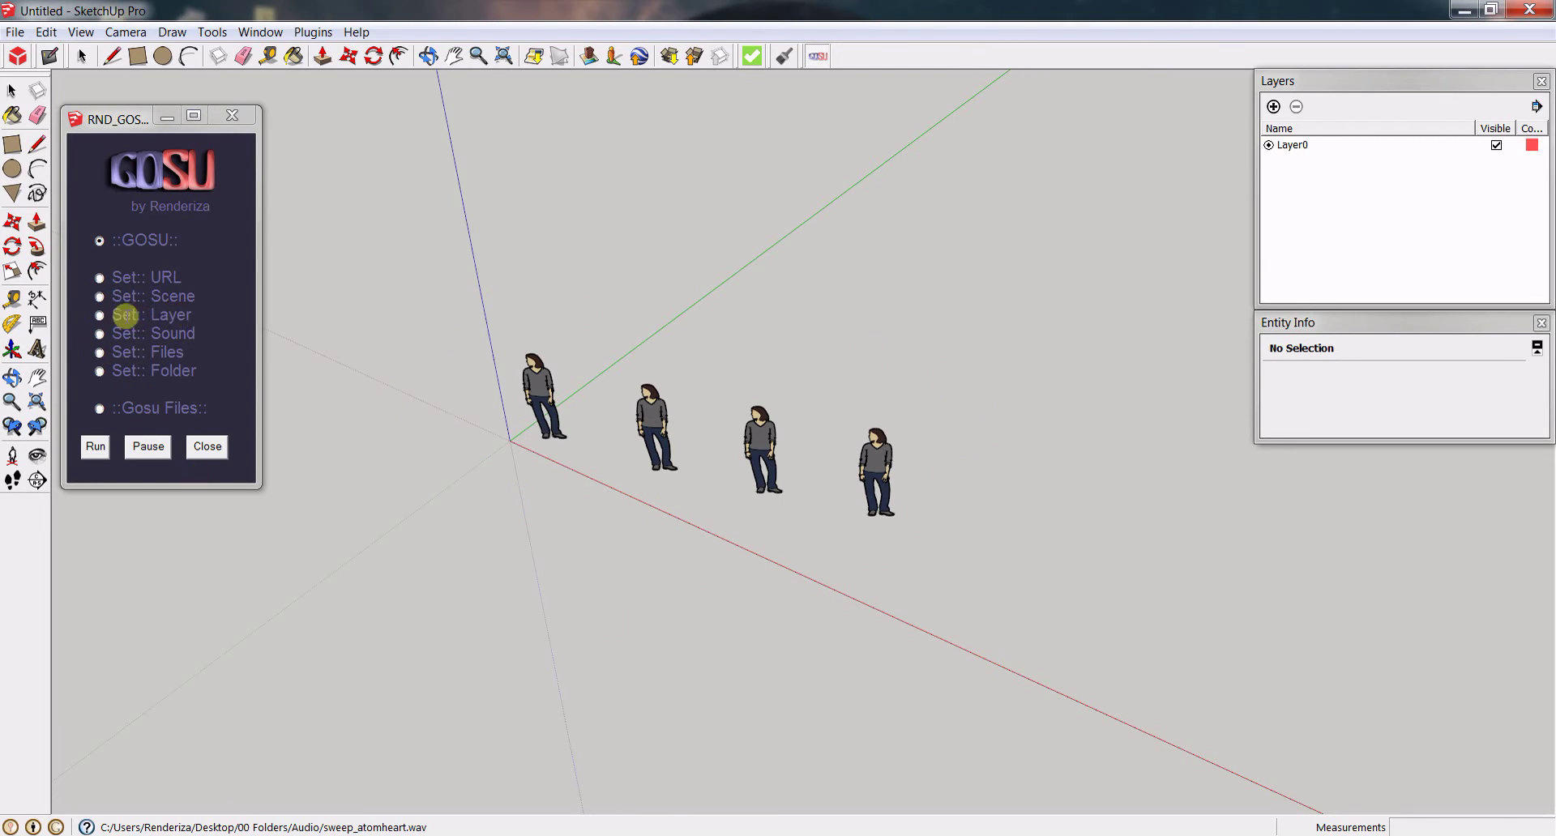
# - Using Set:: Layer, link the first figure to a new layer named A
pyautogui.click(99, 316)
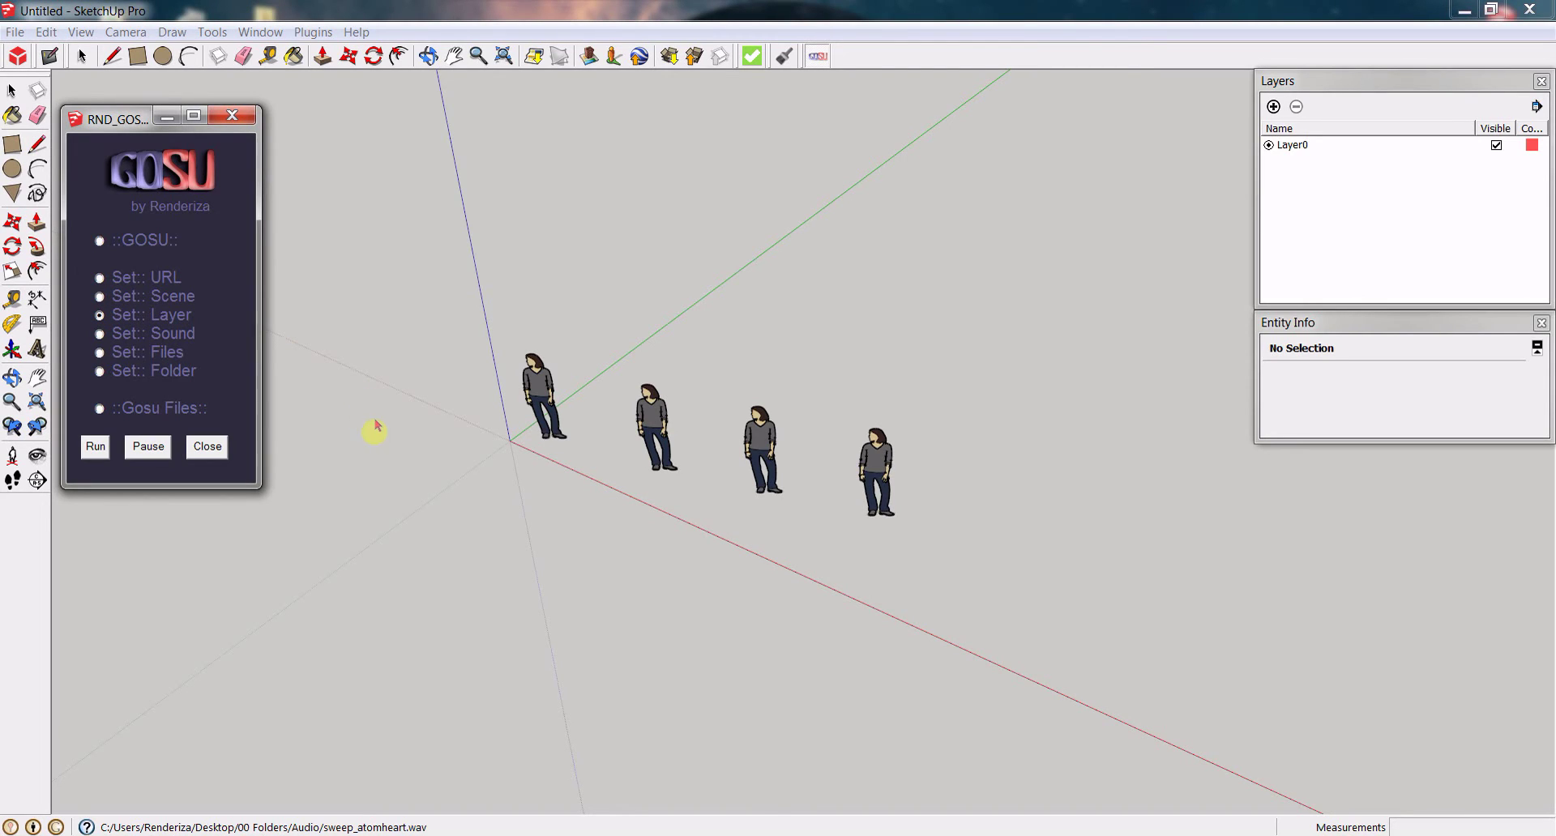
pyautogui.click(537, 393)
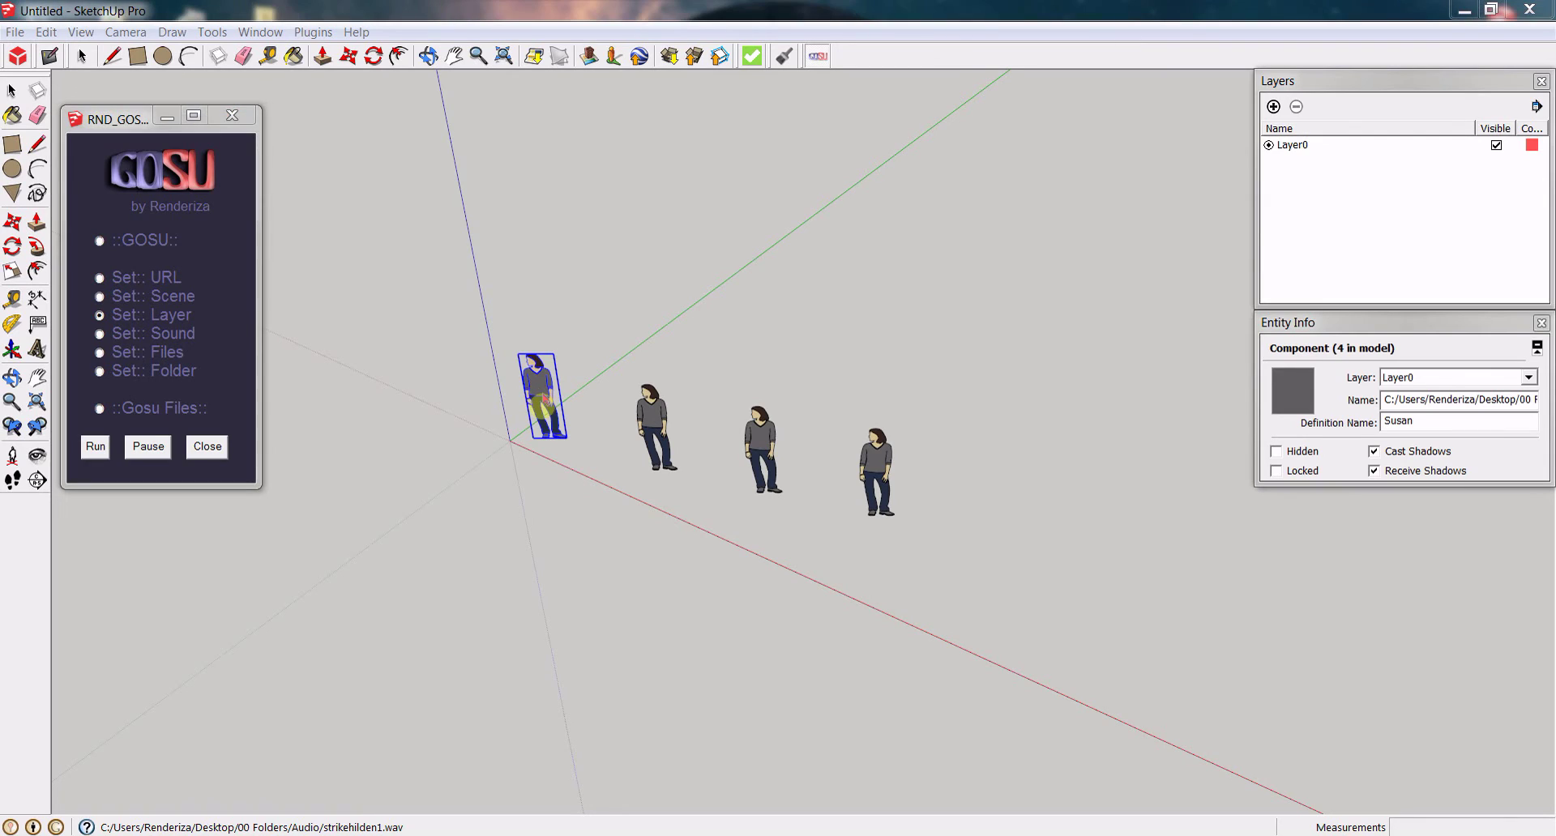
pyautogui.click(537, 393)
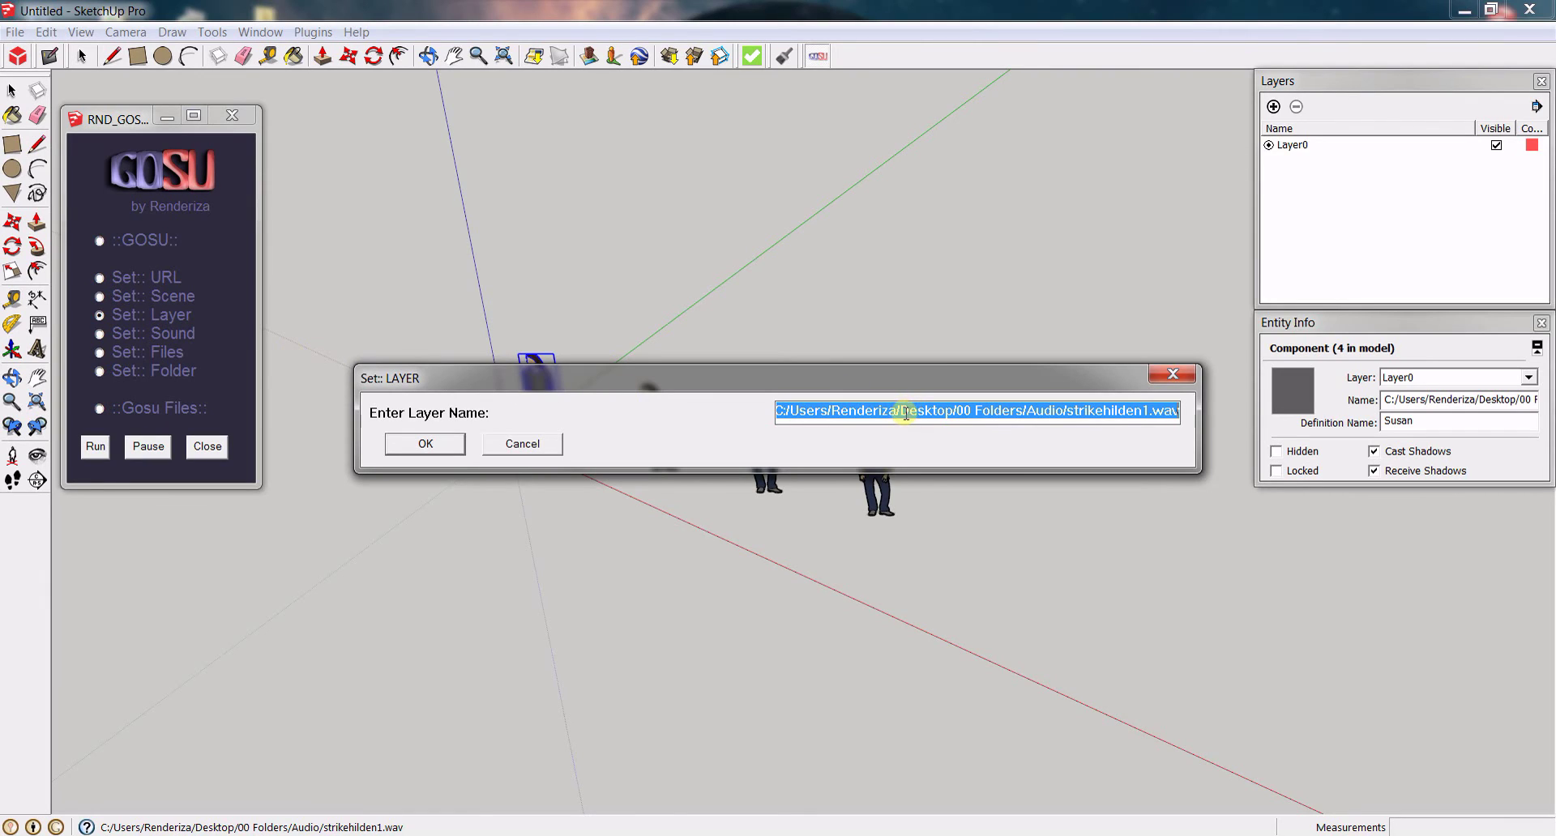
pyautogui.write('A')
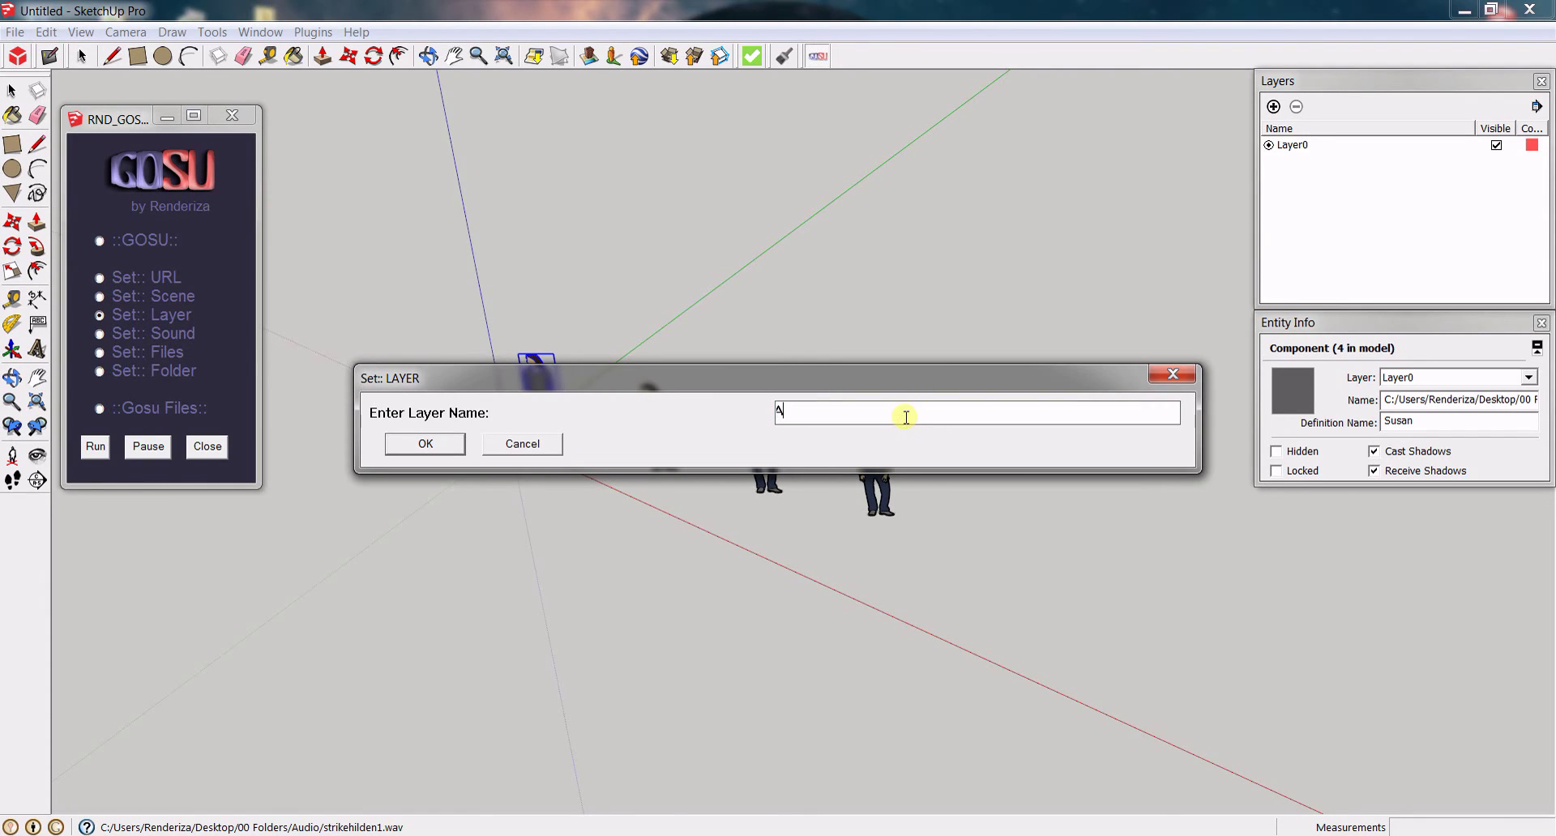
pyautogui.click(423, 444)
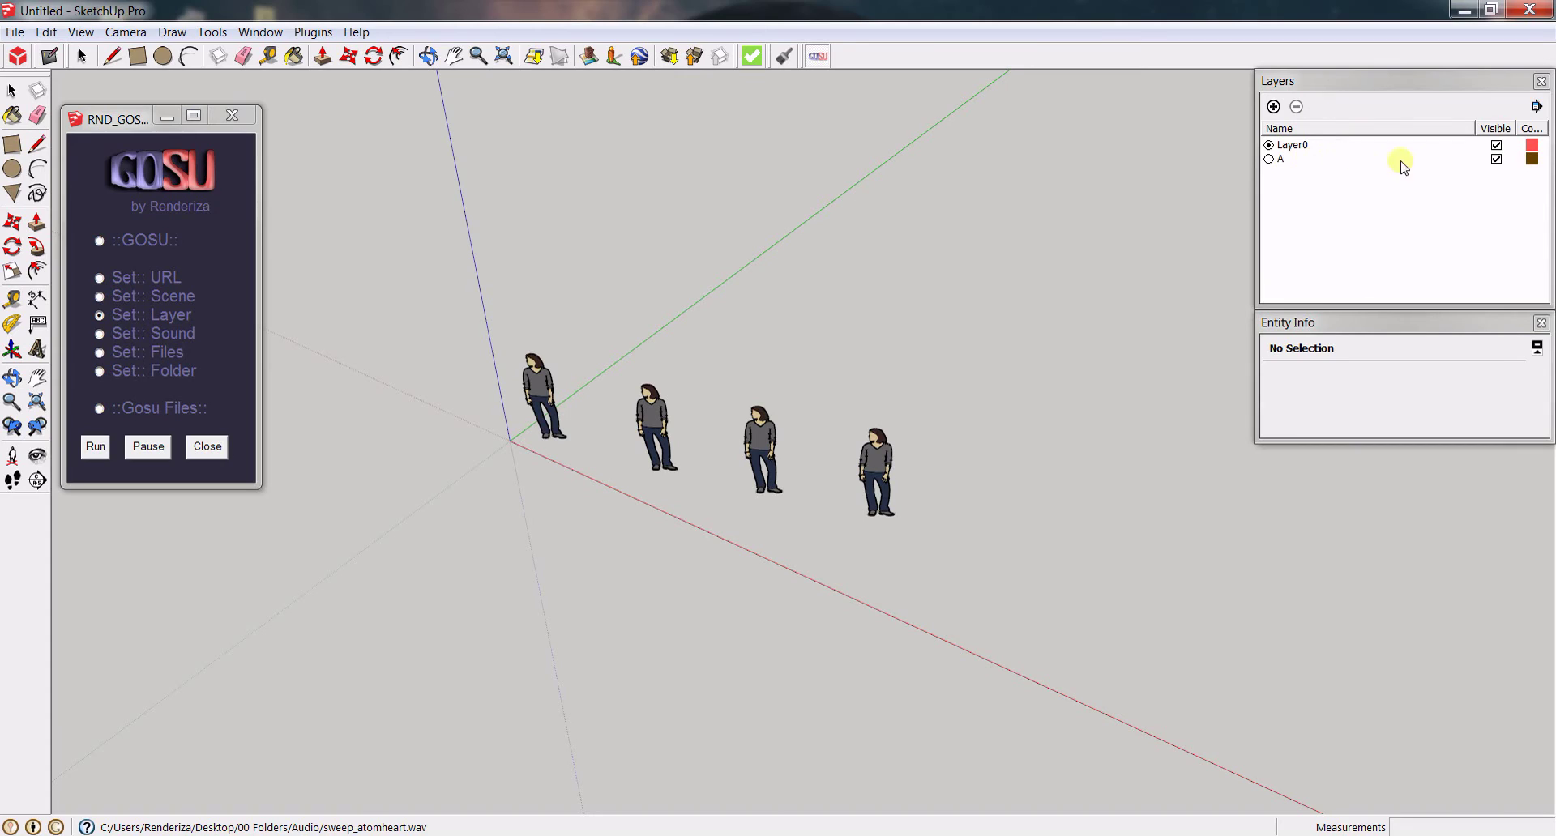
# - Hide and show layer A again, then inspect the first figure's layer and instance name
pyautogui.click(1496, 159)
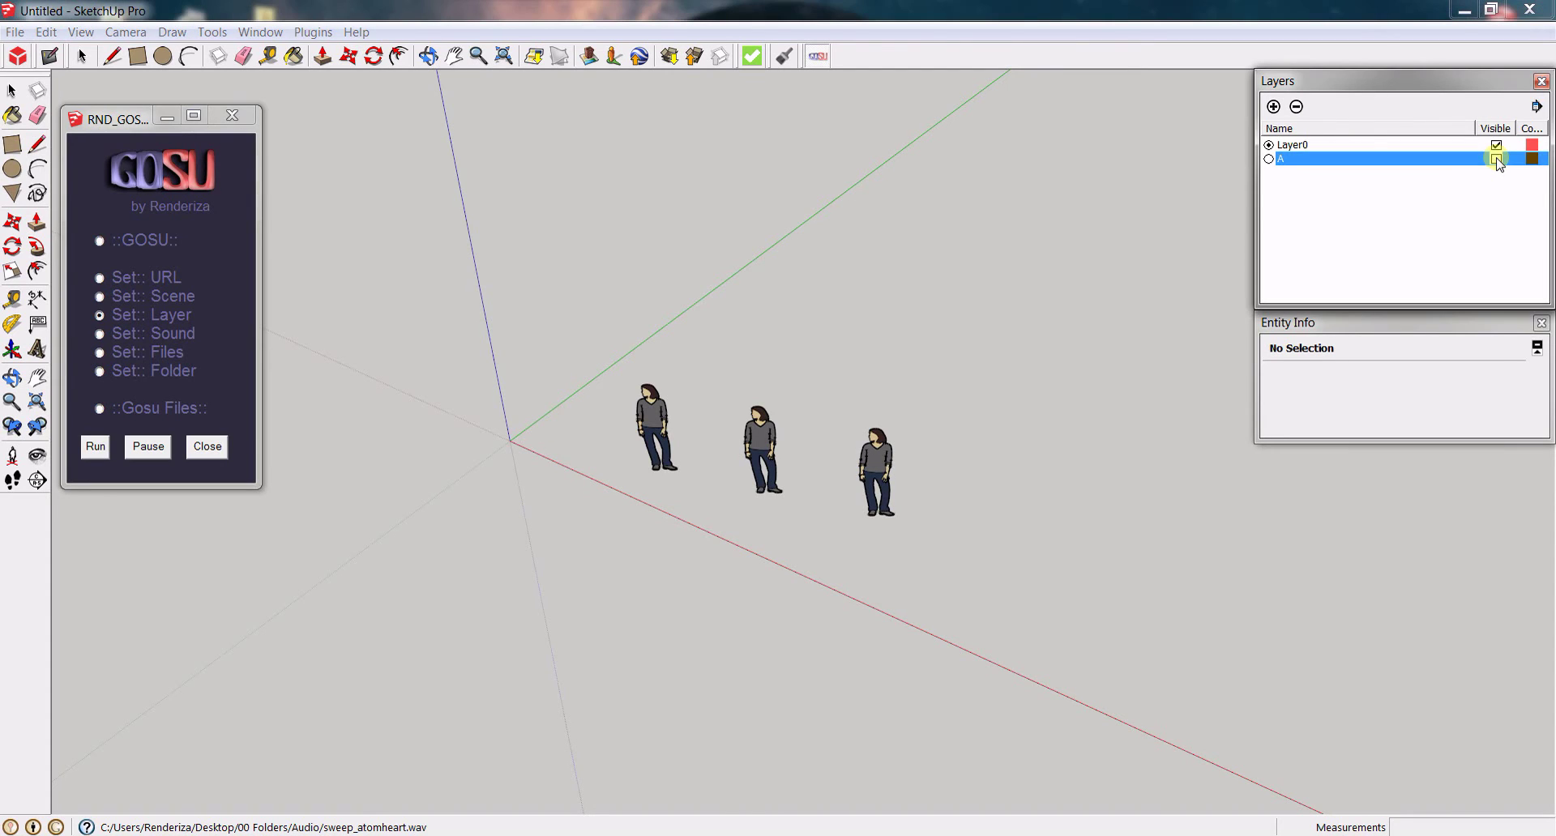
pyautogui.click(1496, 159)
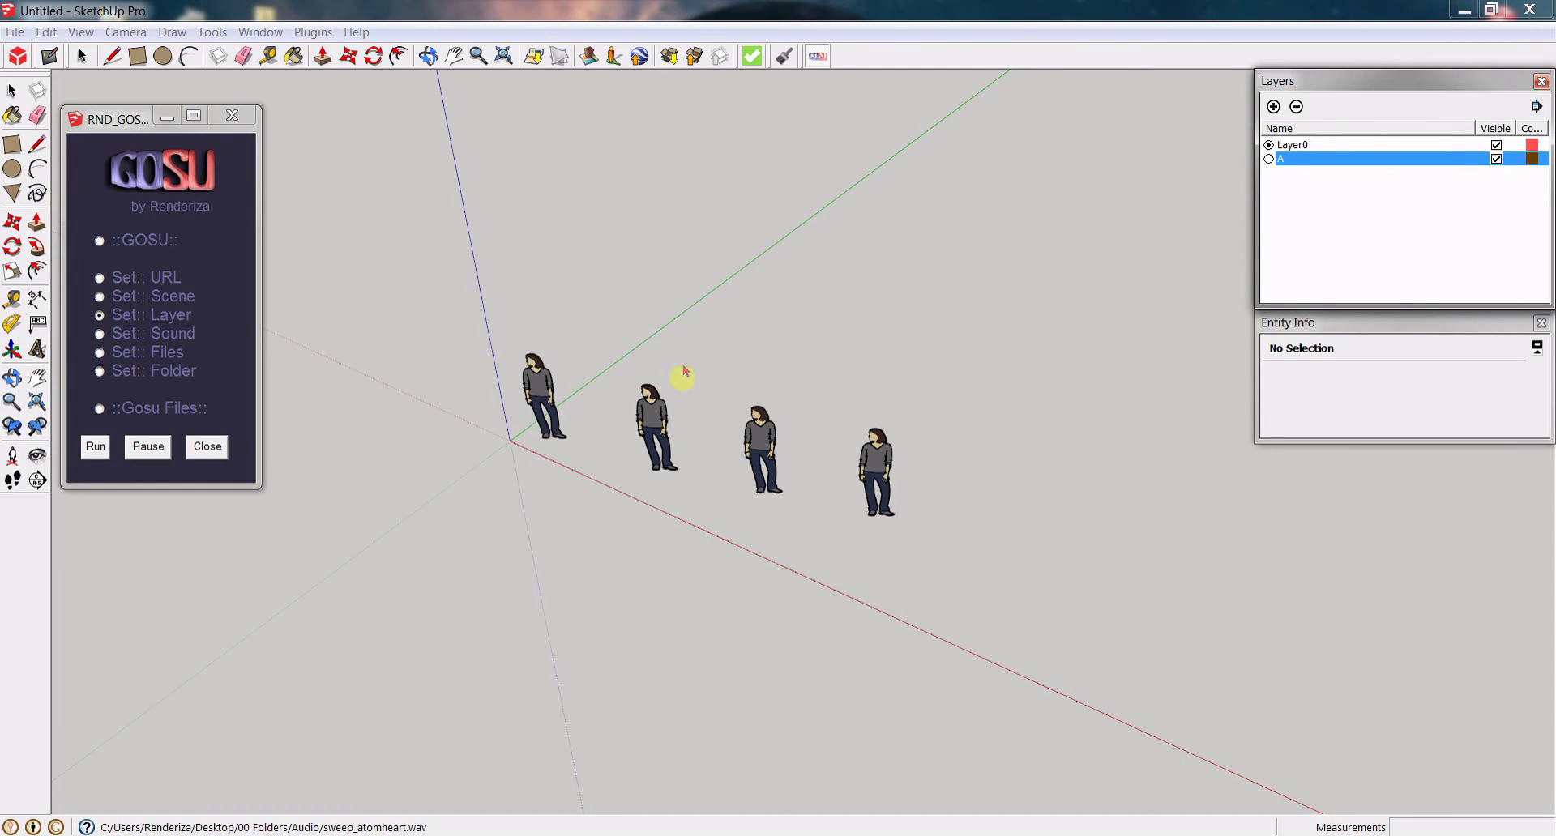
pyautogui.click(537, 380)
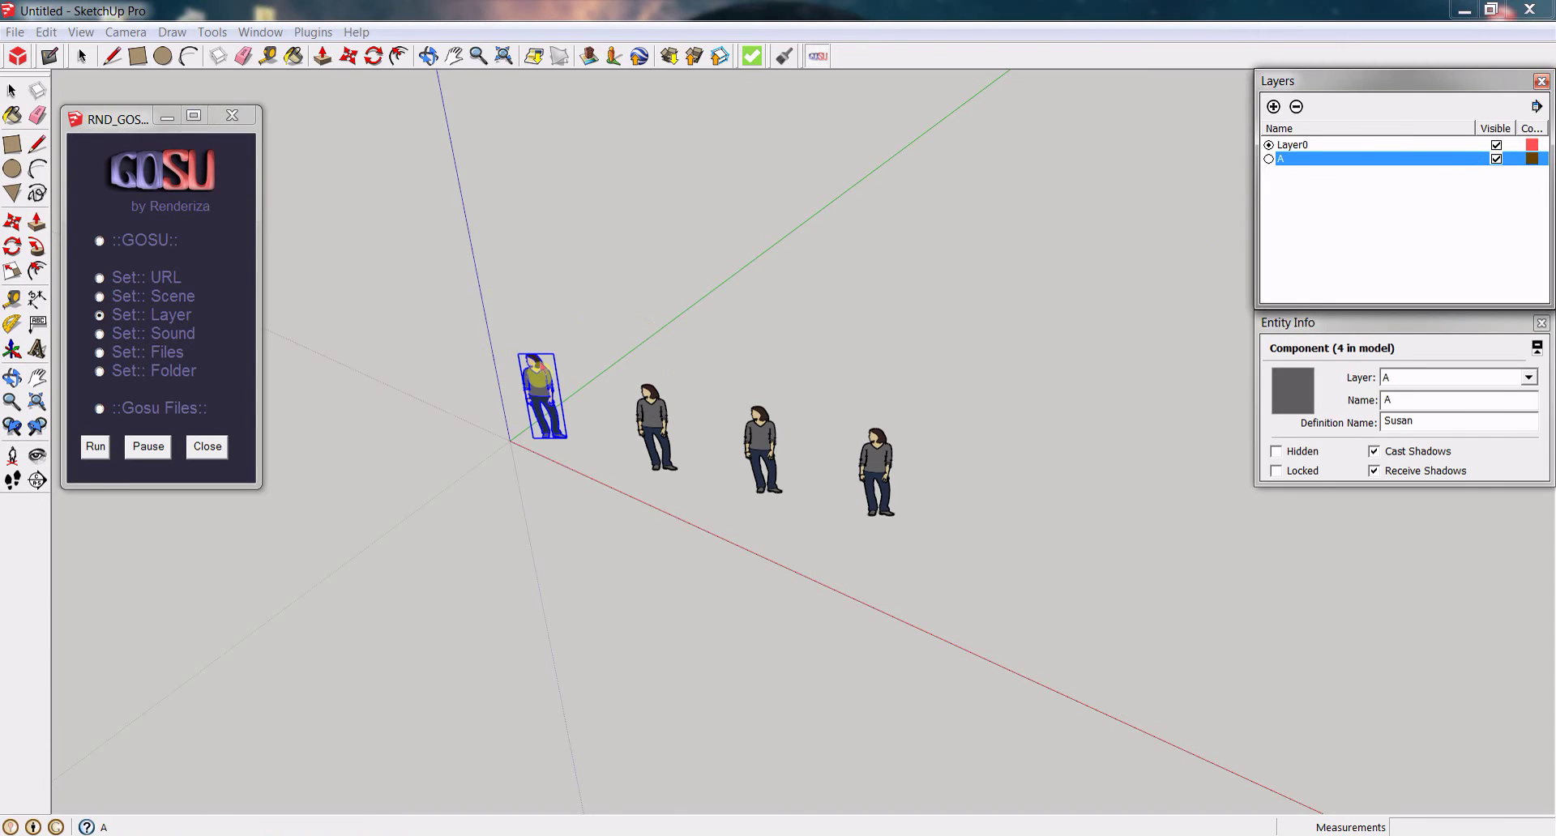
# - Link the second, third and last figures to new layers named B, C and Z respectively
pyautogui.click(653, 413)
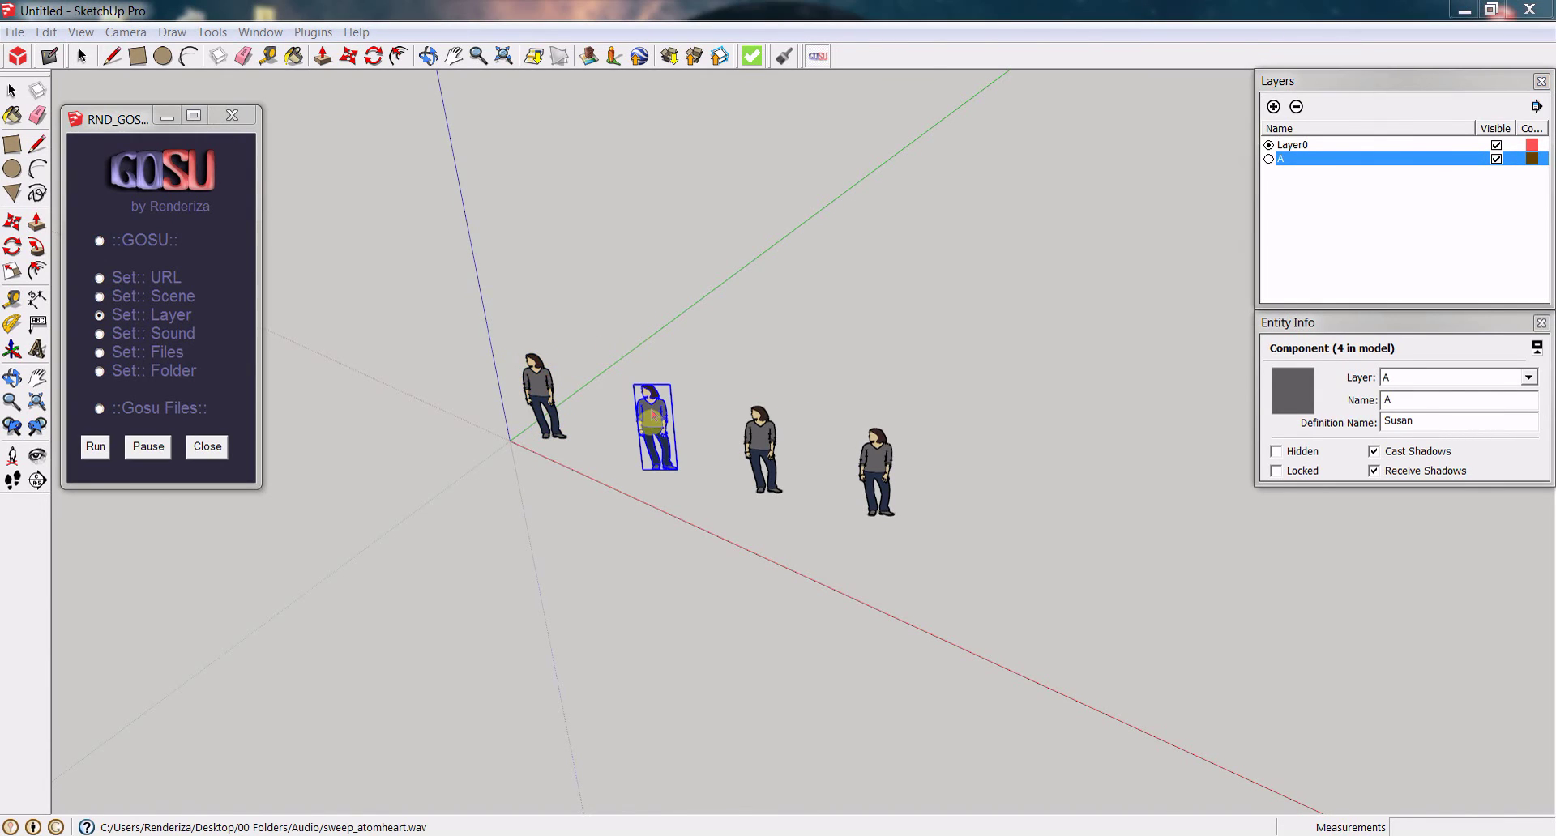
pyautogui.write('3')
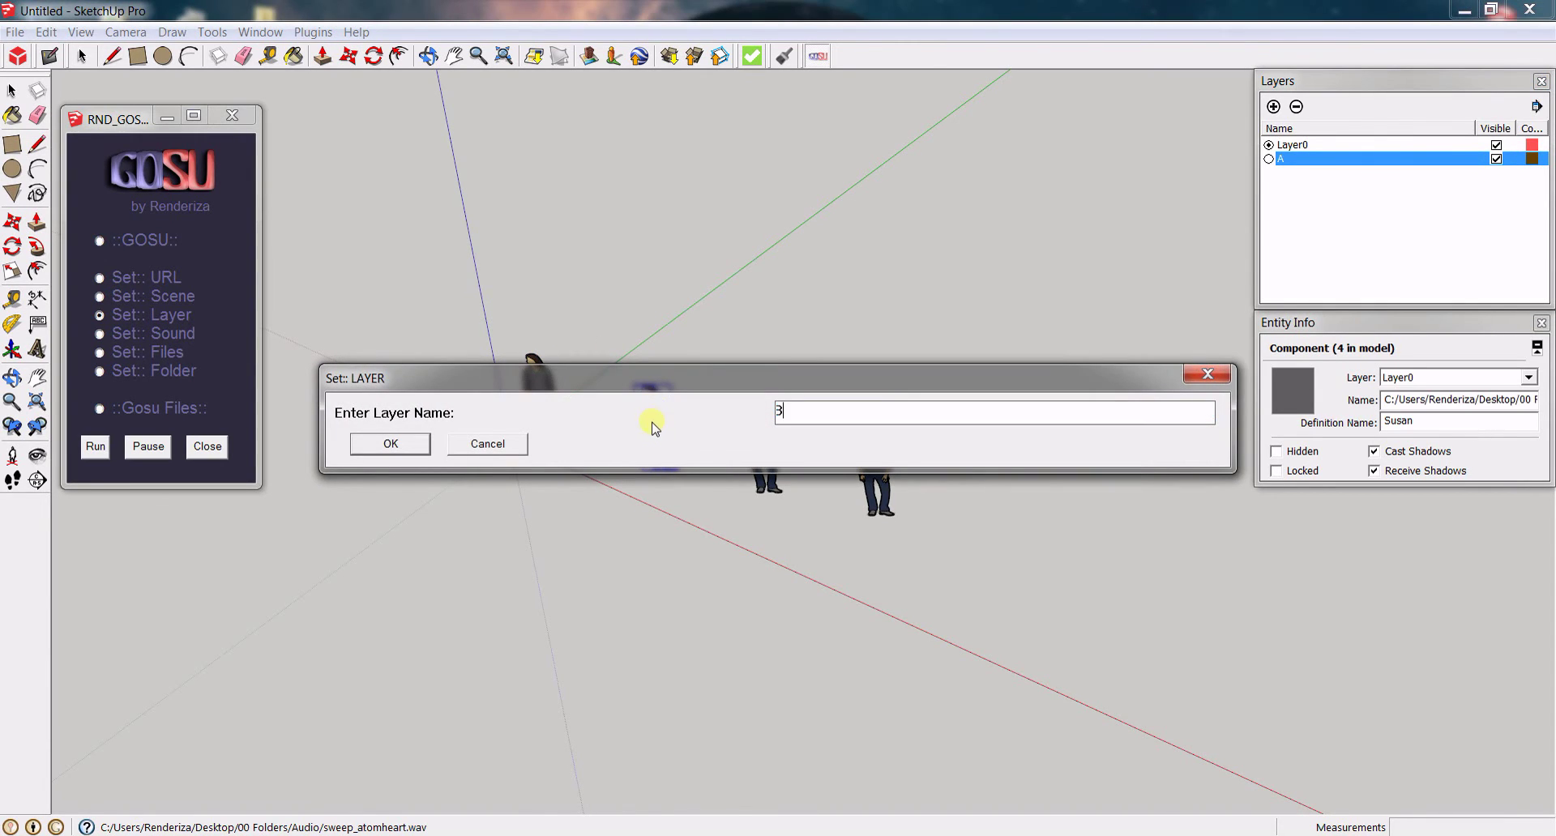
pyautogui.click(389, 443)
pyautogui.click(756, 447)
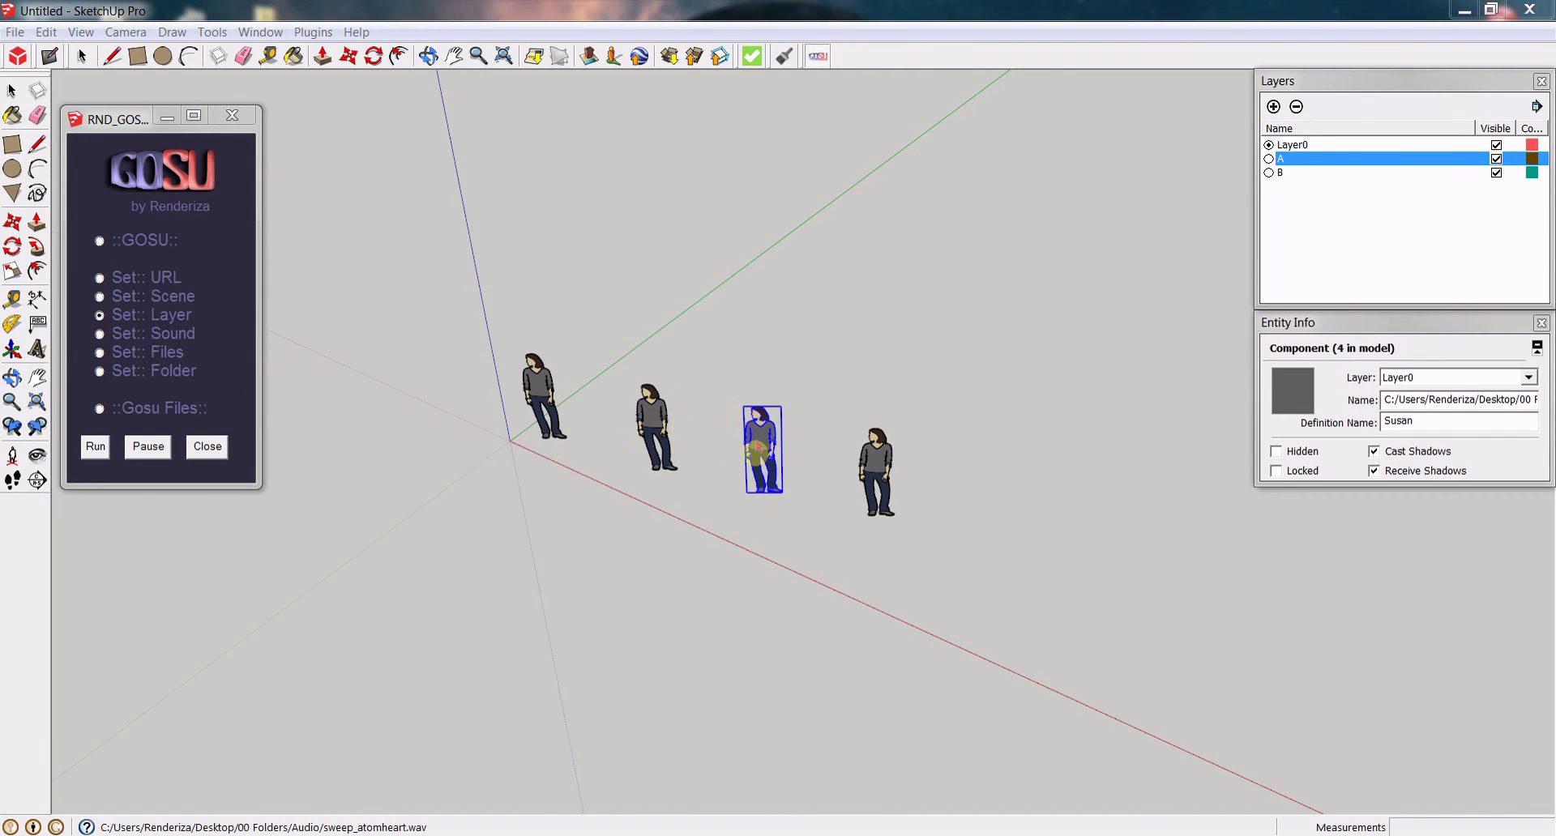
pyautogui.write('C')
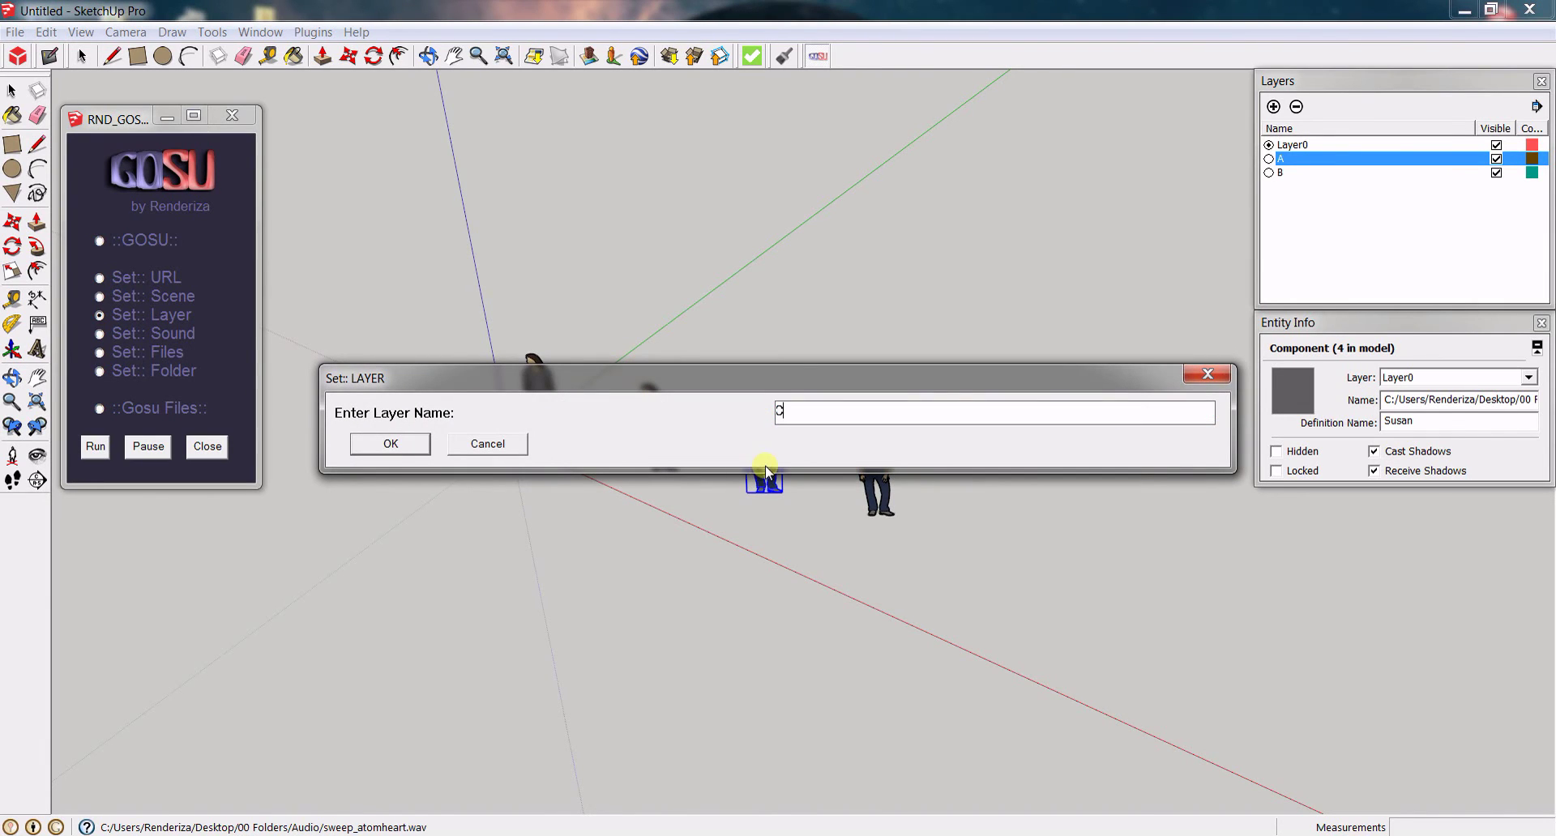
pyautogui.click(391, 444)
pyautogui.click(875, 455)
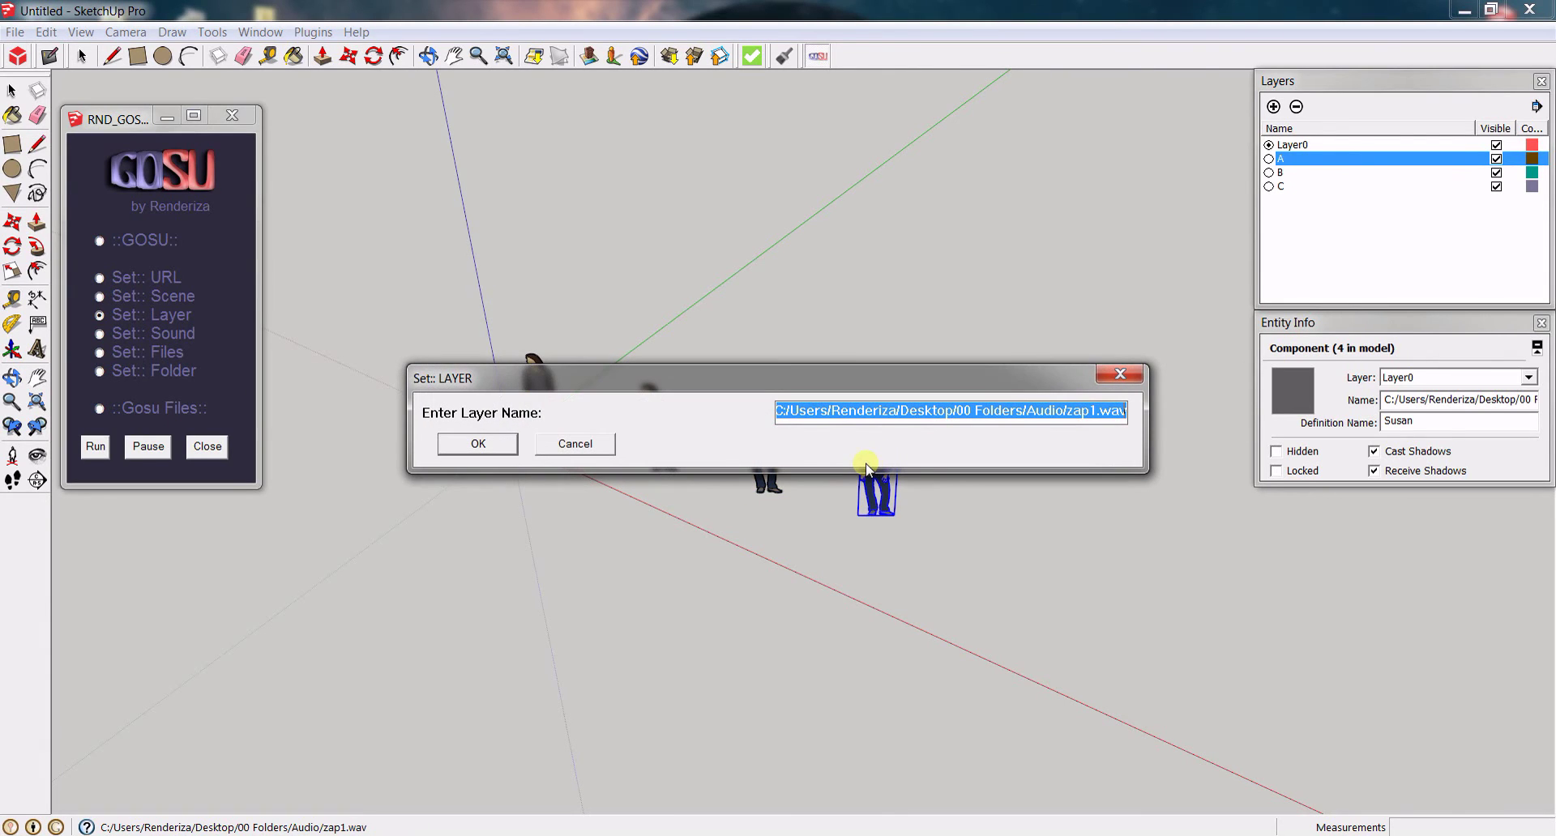
pyautogui.write('Z')
pyautogui.click(476, 443)
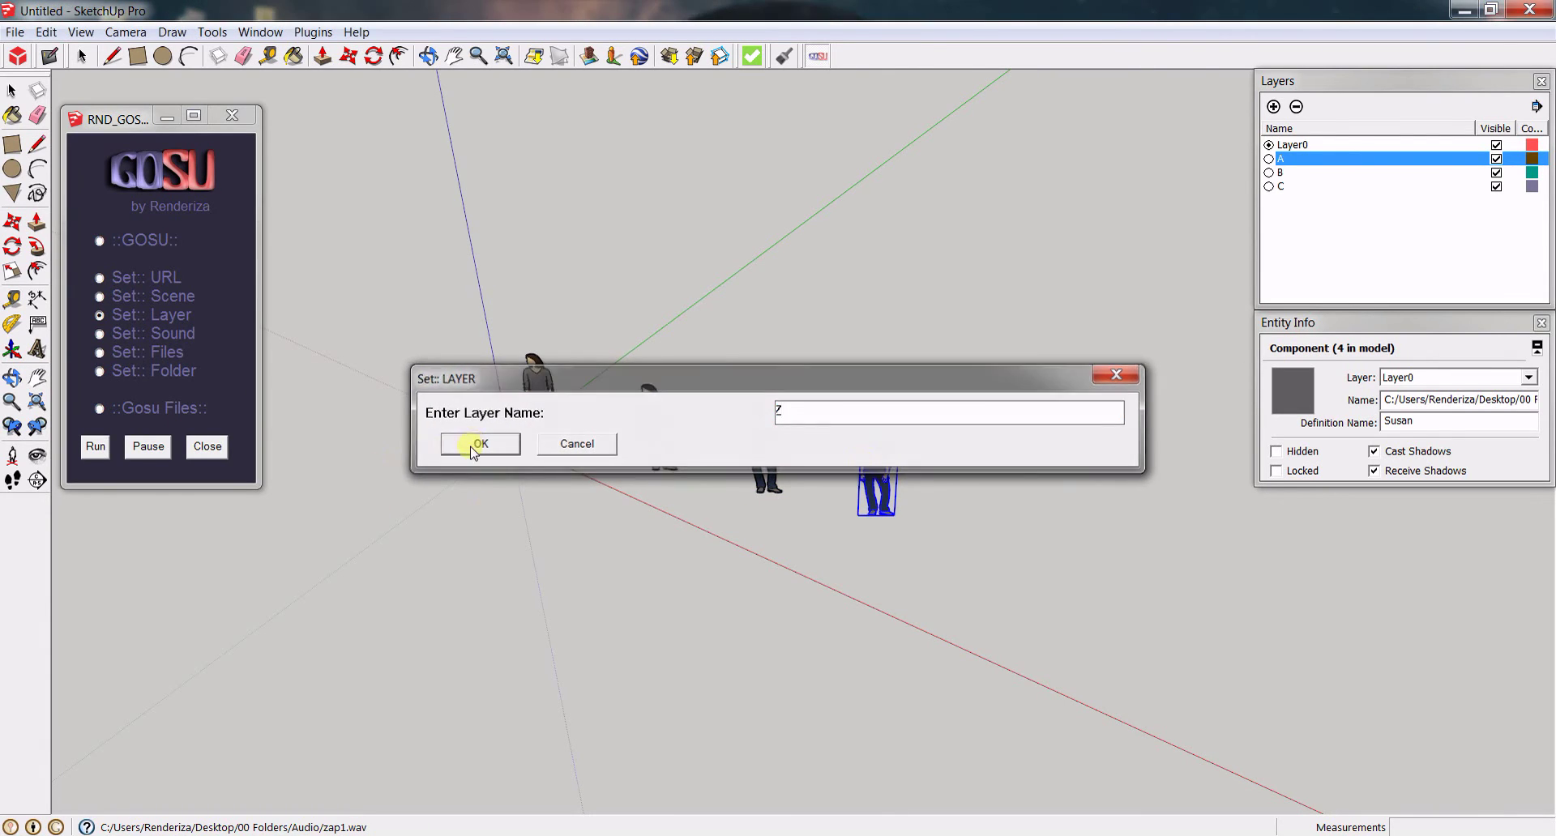
pyautogui.click(736, 423)
pyautogui.click(636, 489)
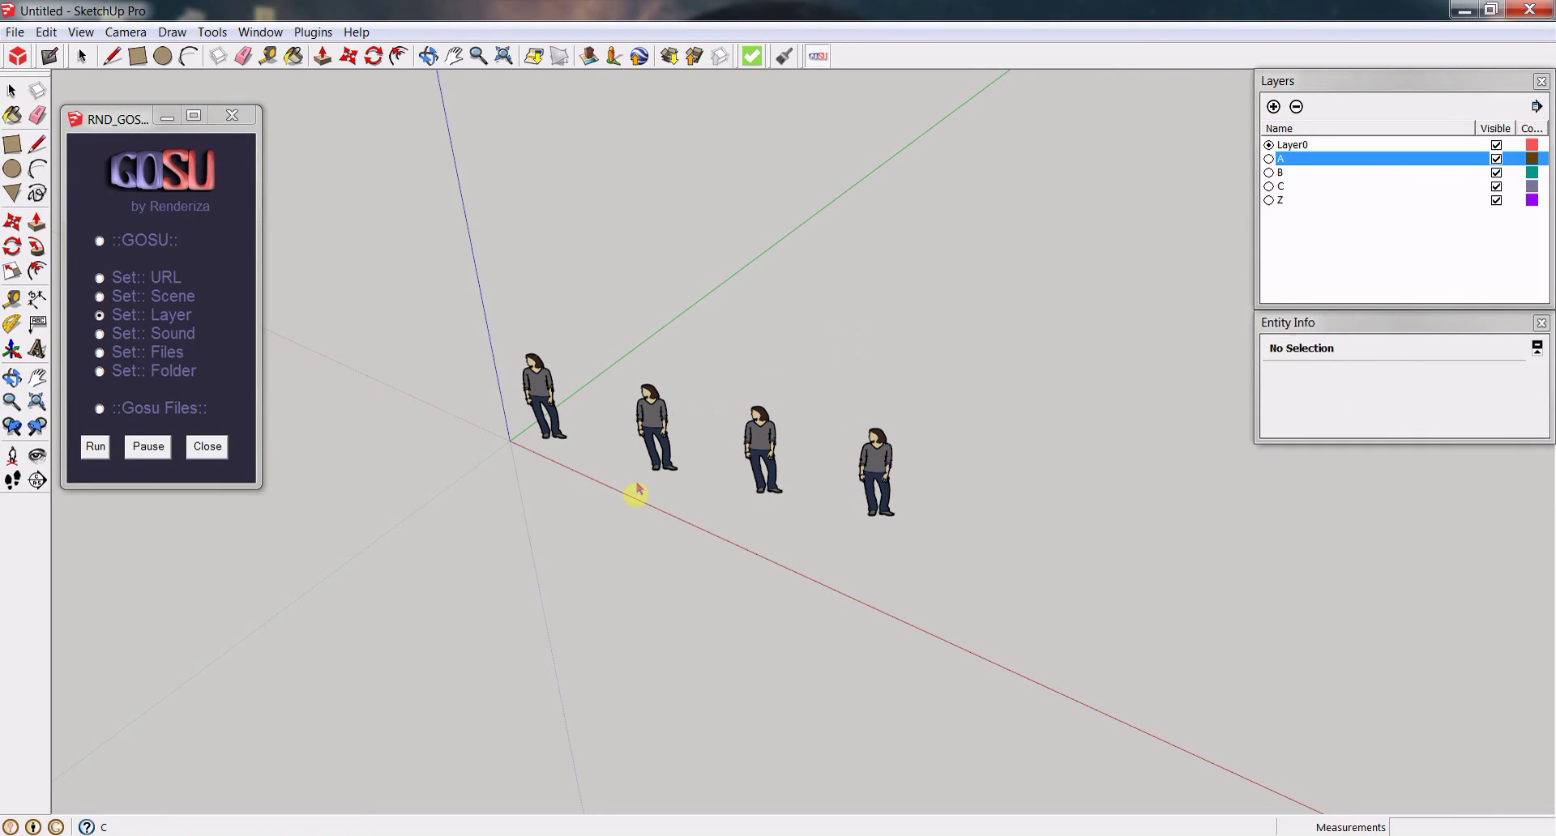
# - In ::GOSU:: mode, trigger all four figures in turn to make their linked layers A, B, C and Z active
pyautogui.click(99, 241)
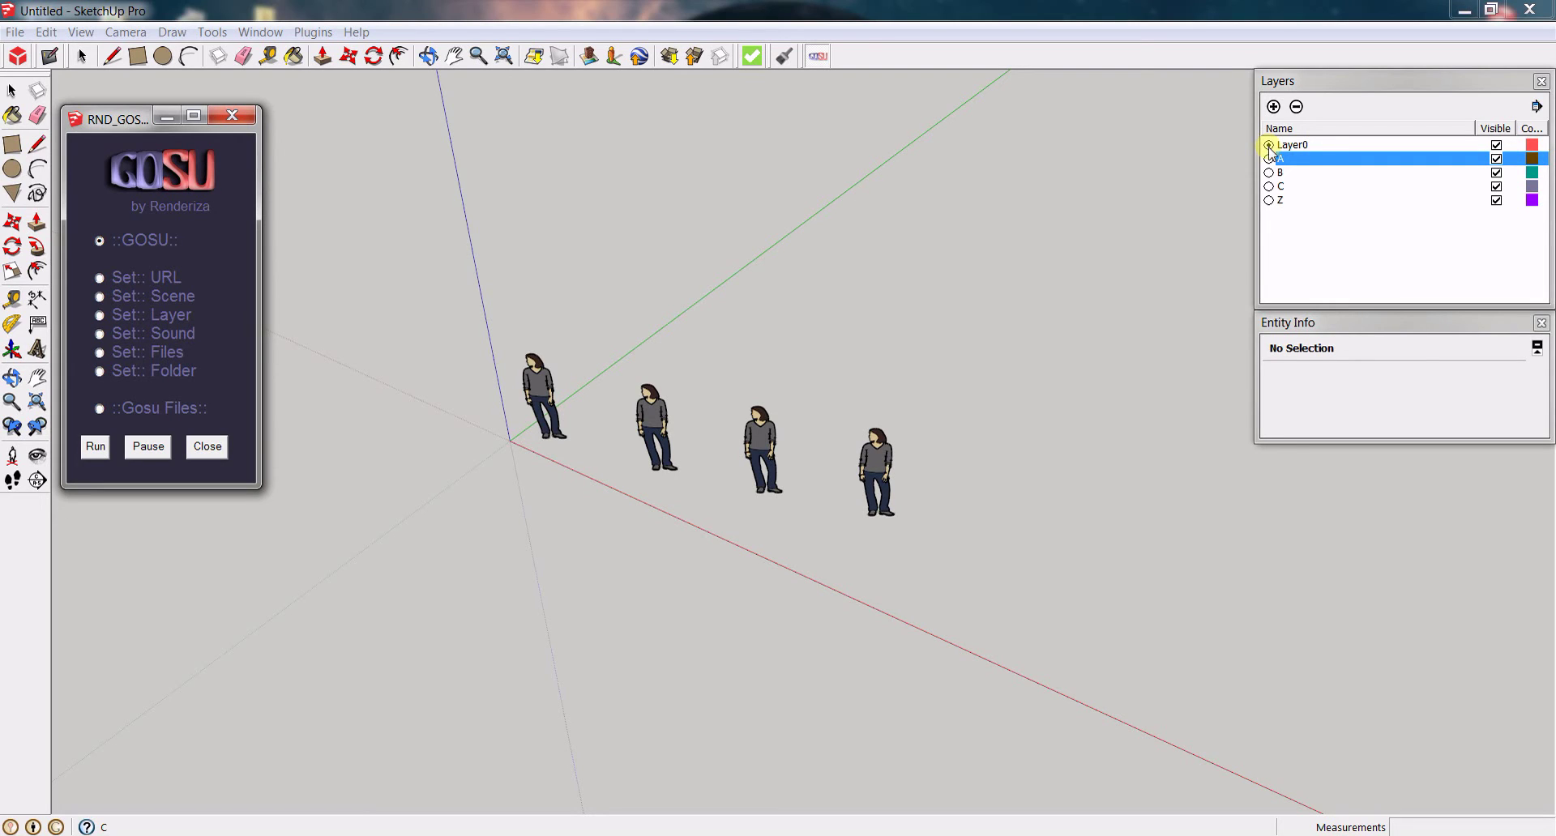
pyautogui.click(539, 381)
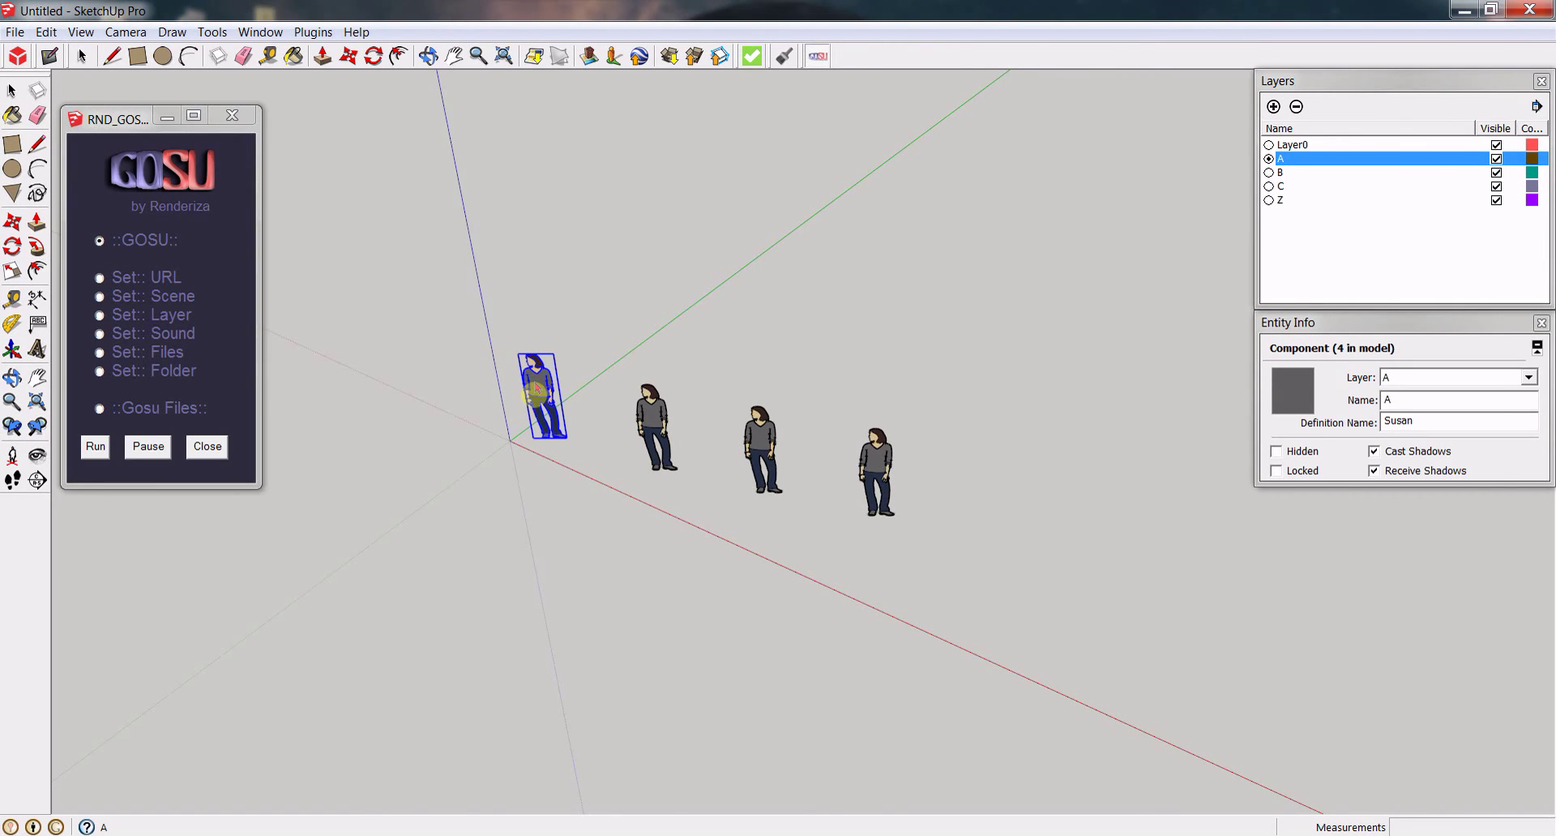
pyautogui.click(885, 208)
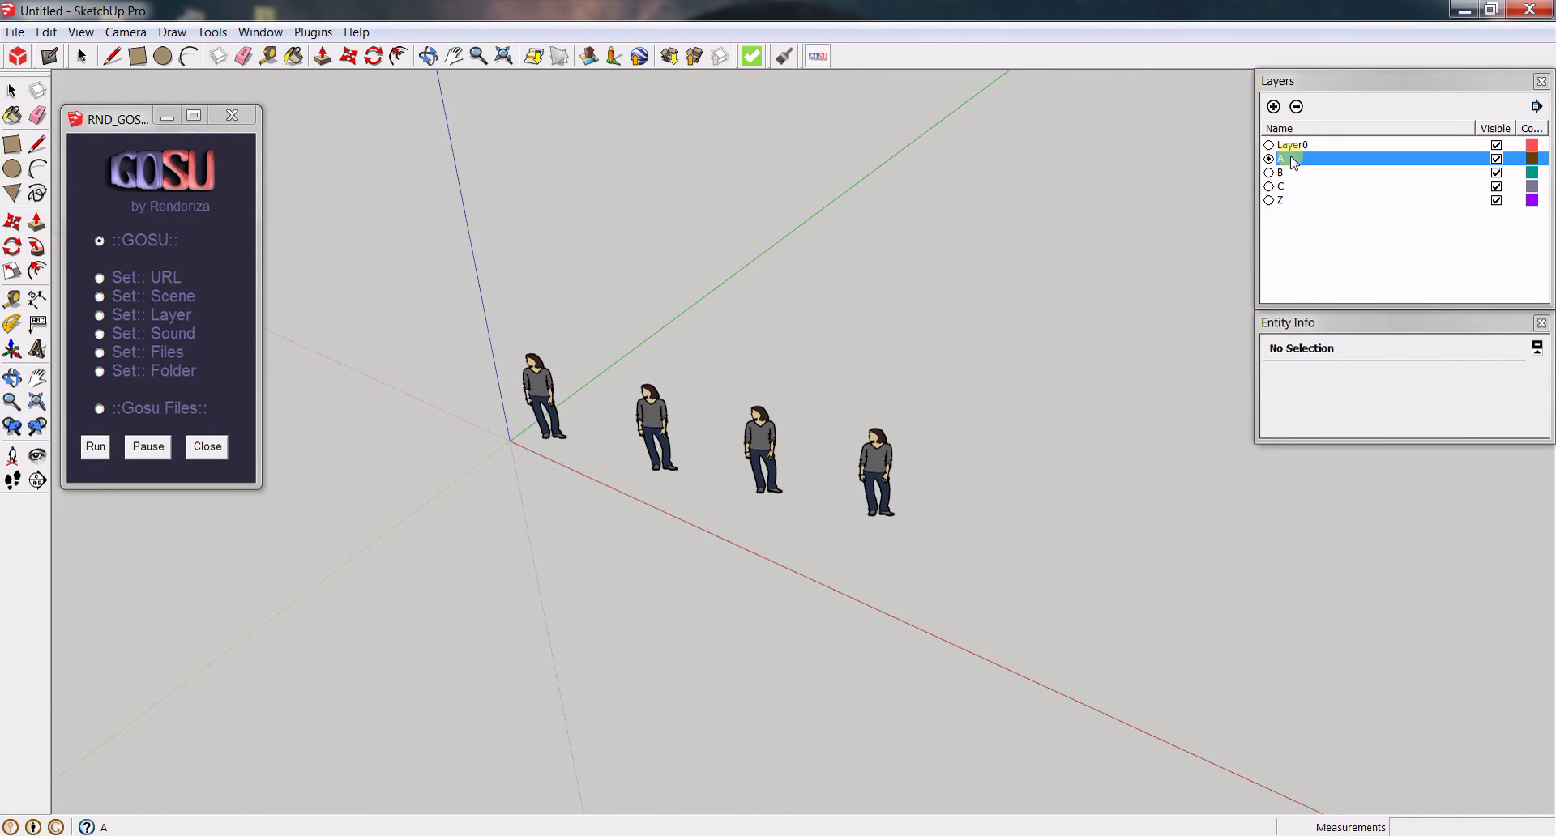
pyautogui.click(653, 413)
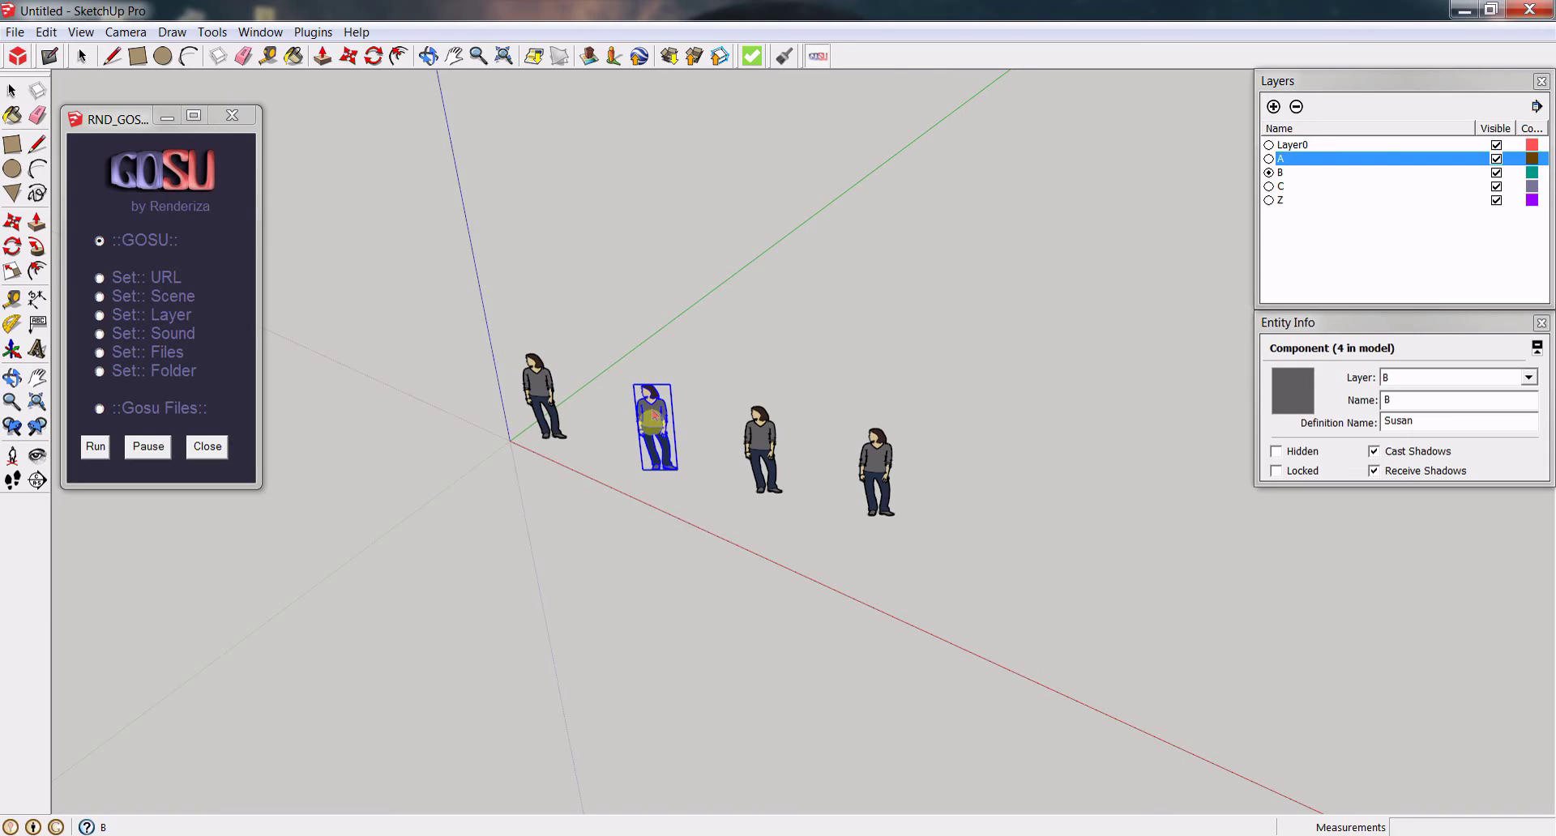
pyautogui.click(755, 436)
pyautogui.click(876, 476)
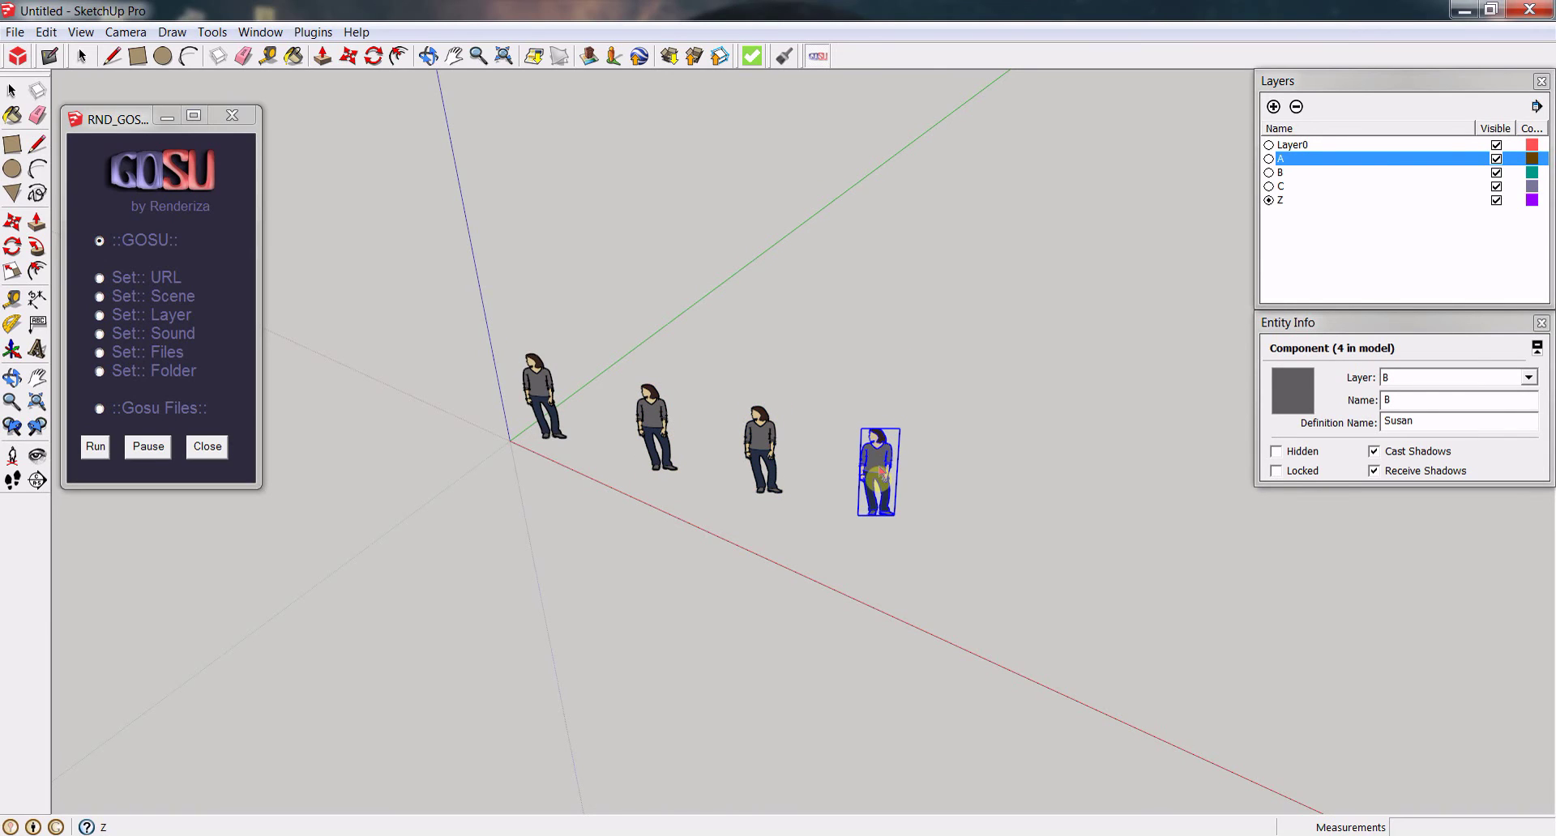
pyautogui.click(906, 361)
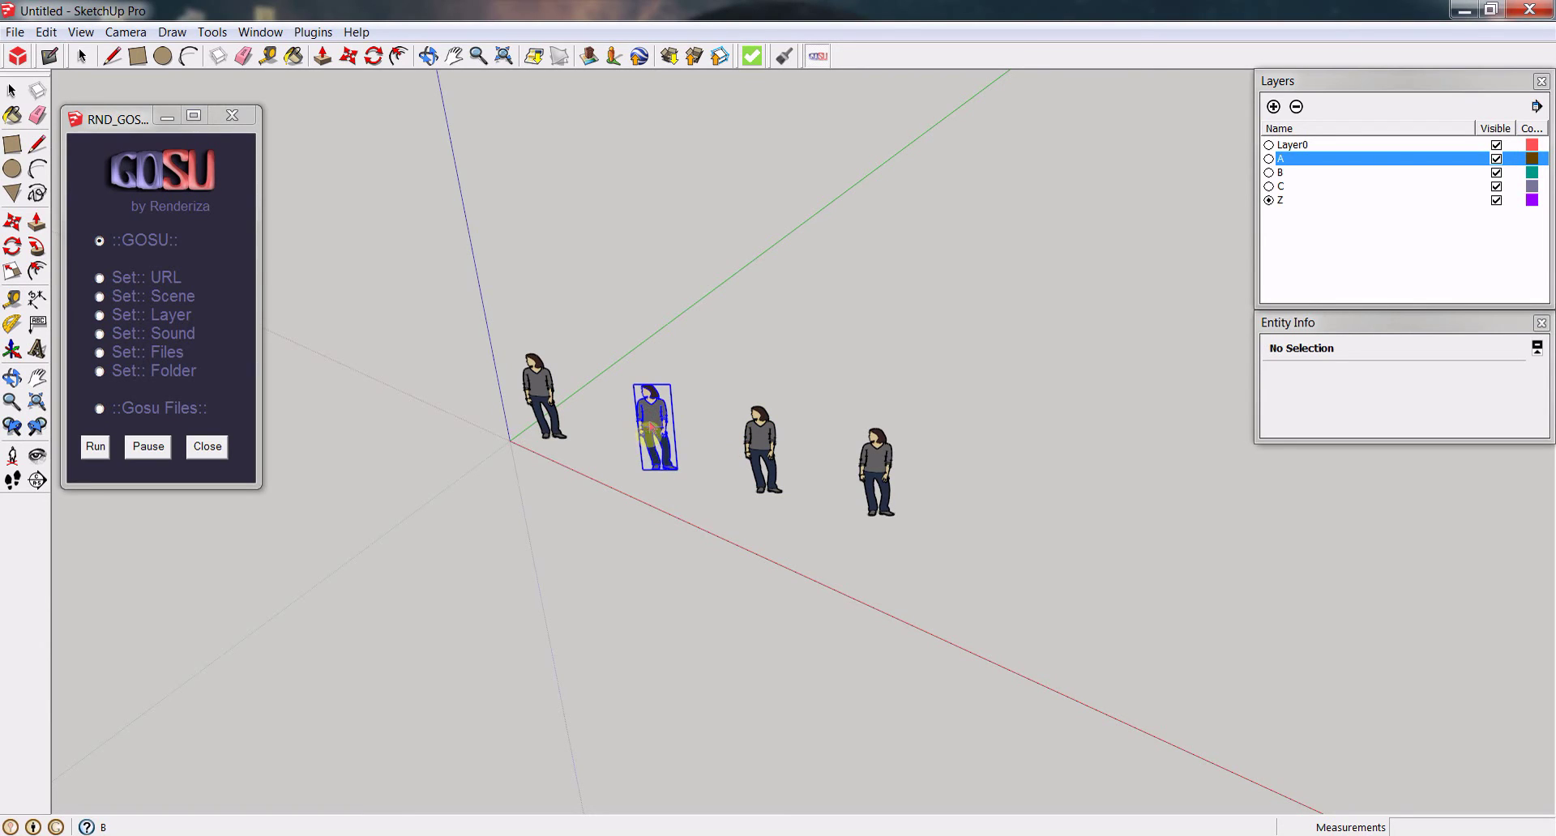
# - From the second figure, isolate its linked layer B, restore all layers, and isolate layer B once more
pyautogui.click(653, 417)
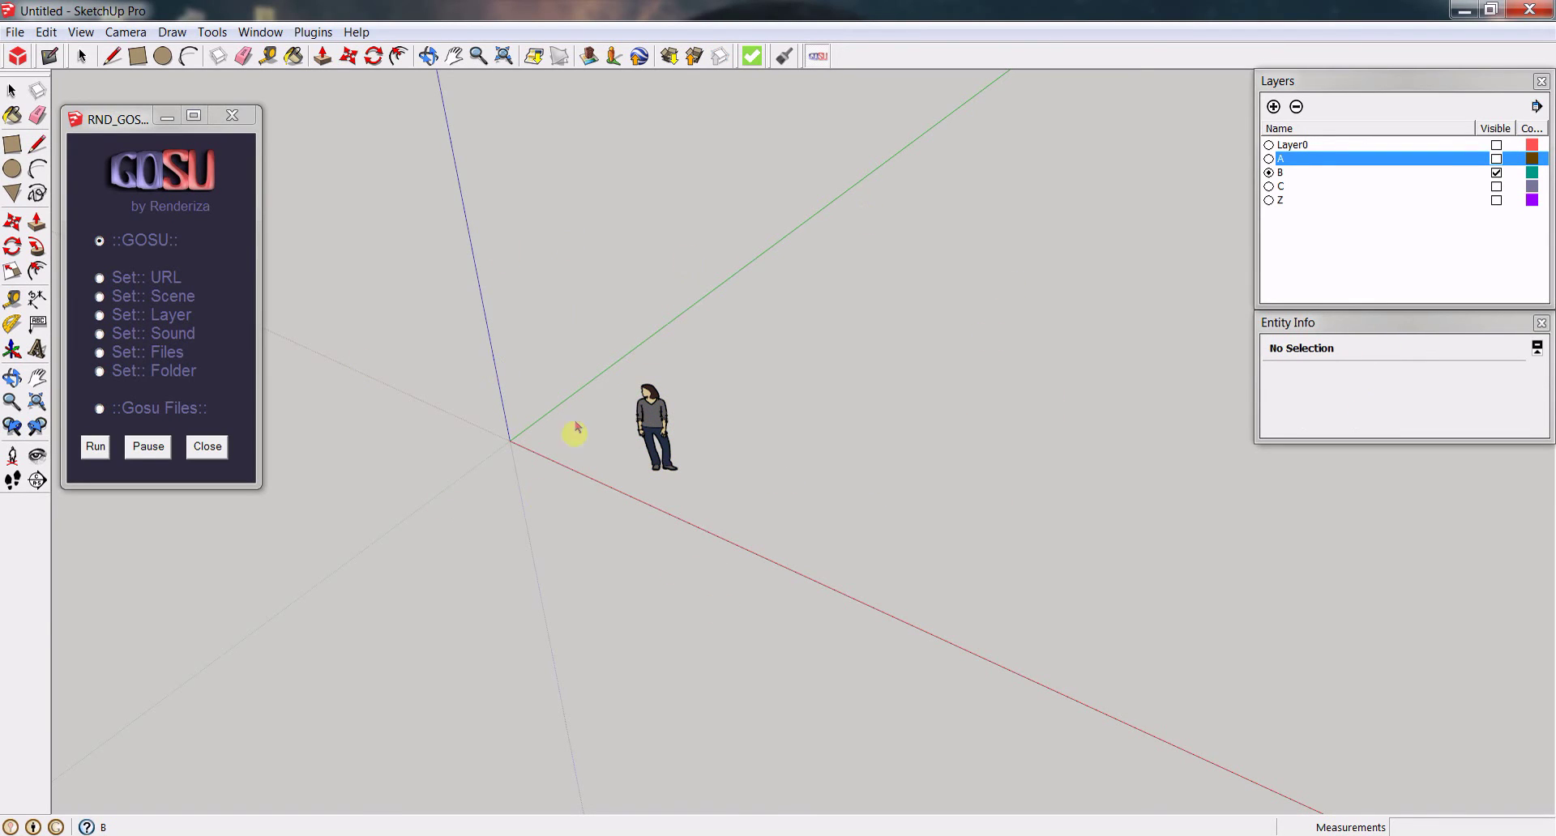
pyautogui.click(643, 450)
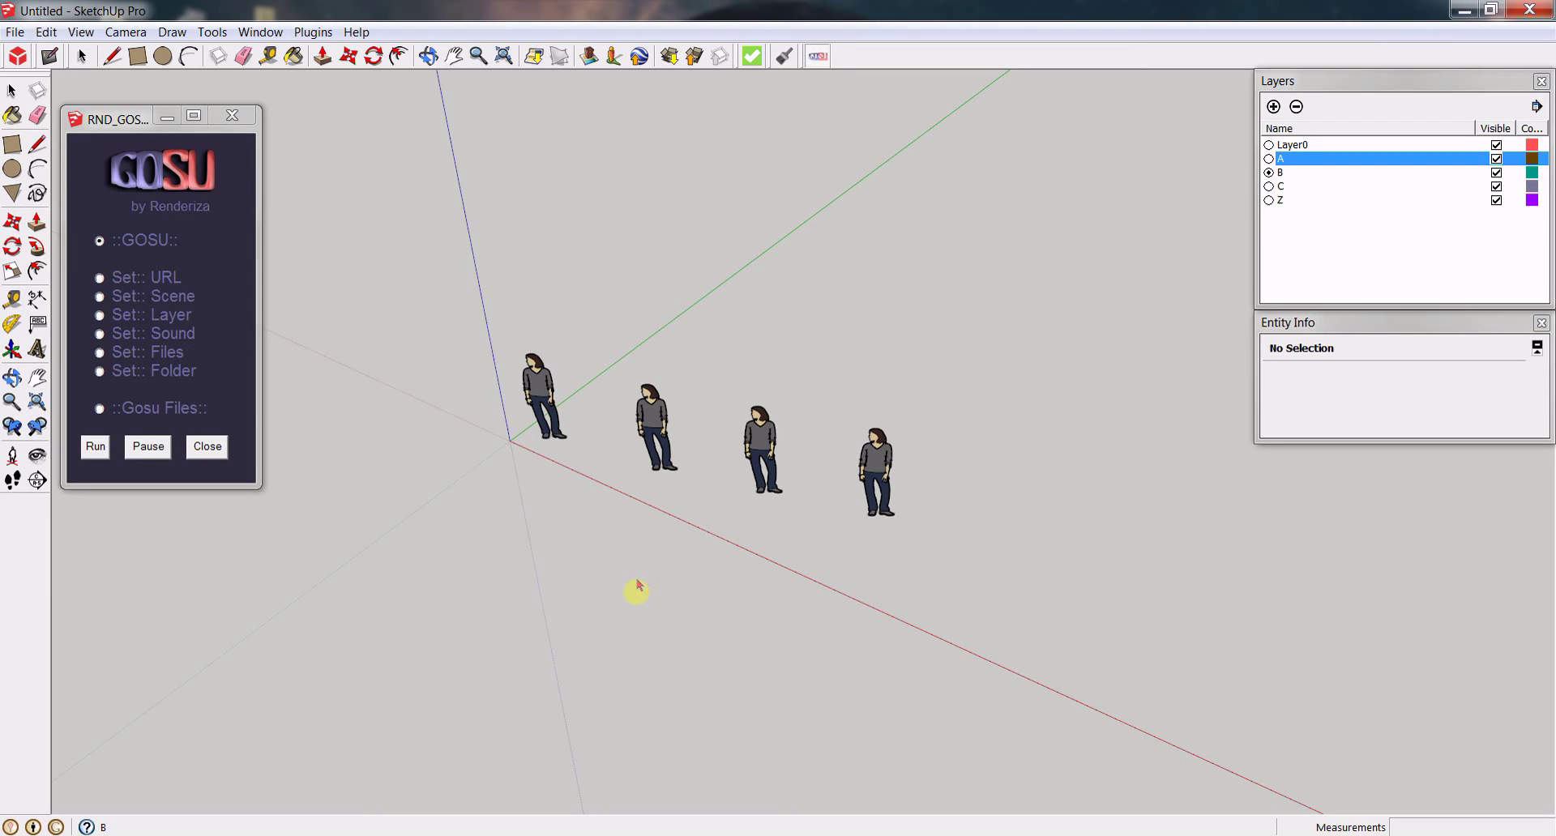
pyautogui.moveTo(733, 502); pyautogui.dragTo(869, 474, button='middle')
pyautogui.scroll(5, 662, 376)
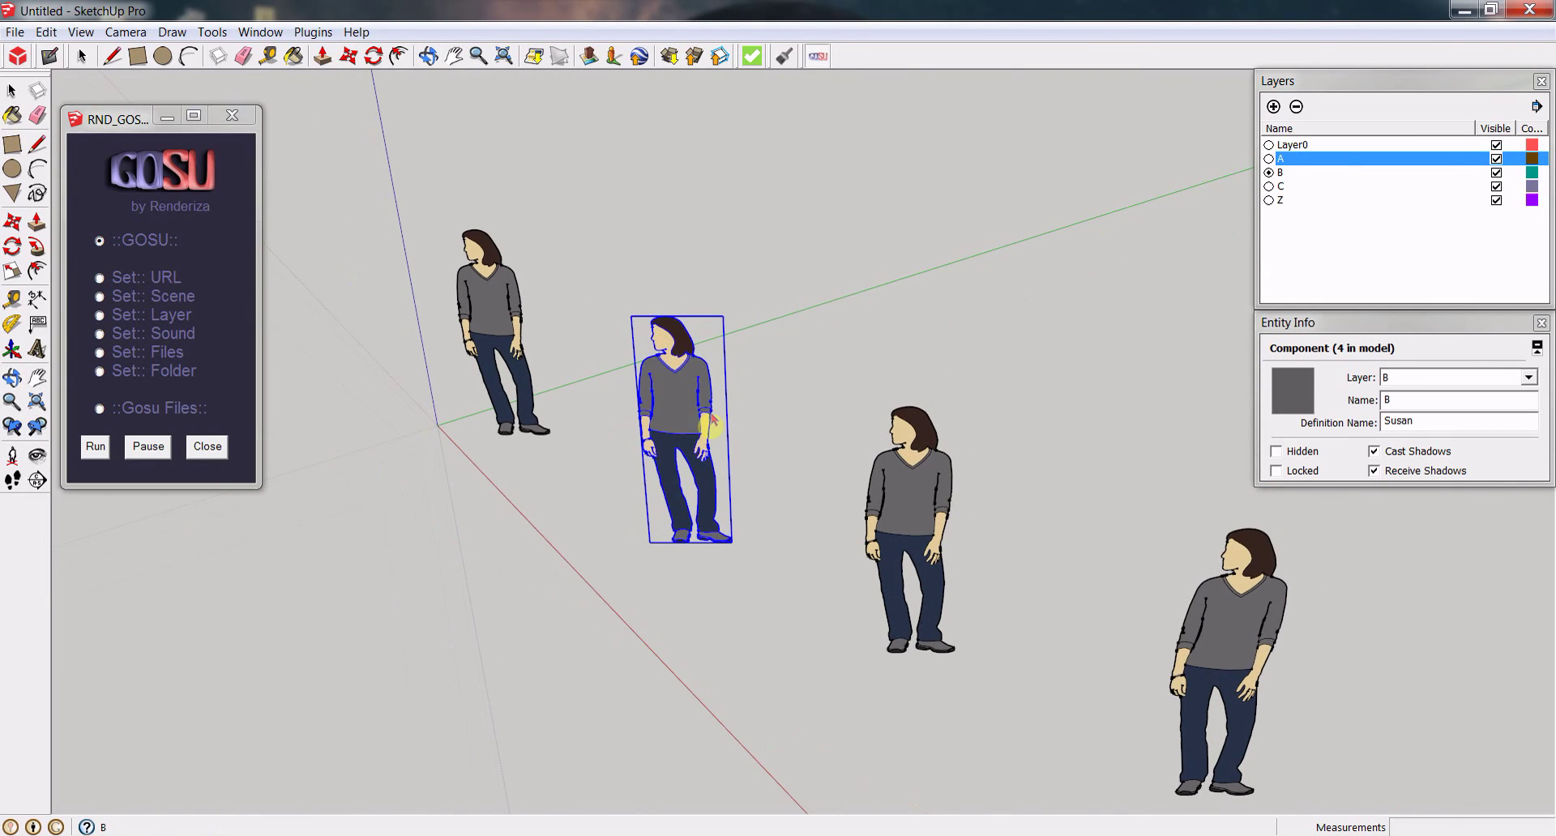
pyautogui.click(653, 580)
pyautogui.moveTo(653, 580); pyautogui.dragTo(699, 491, button='middle')
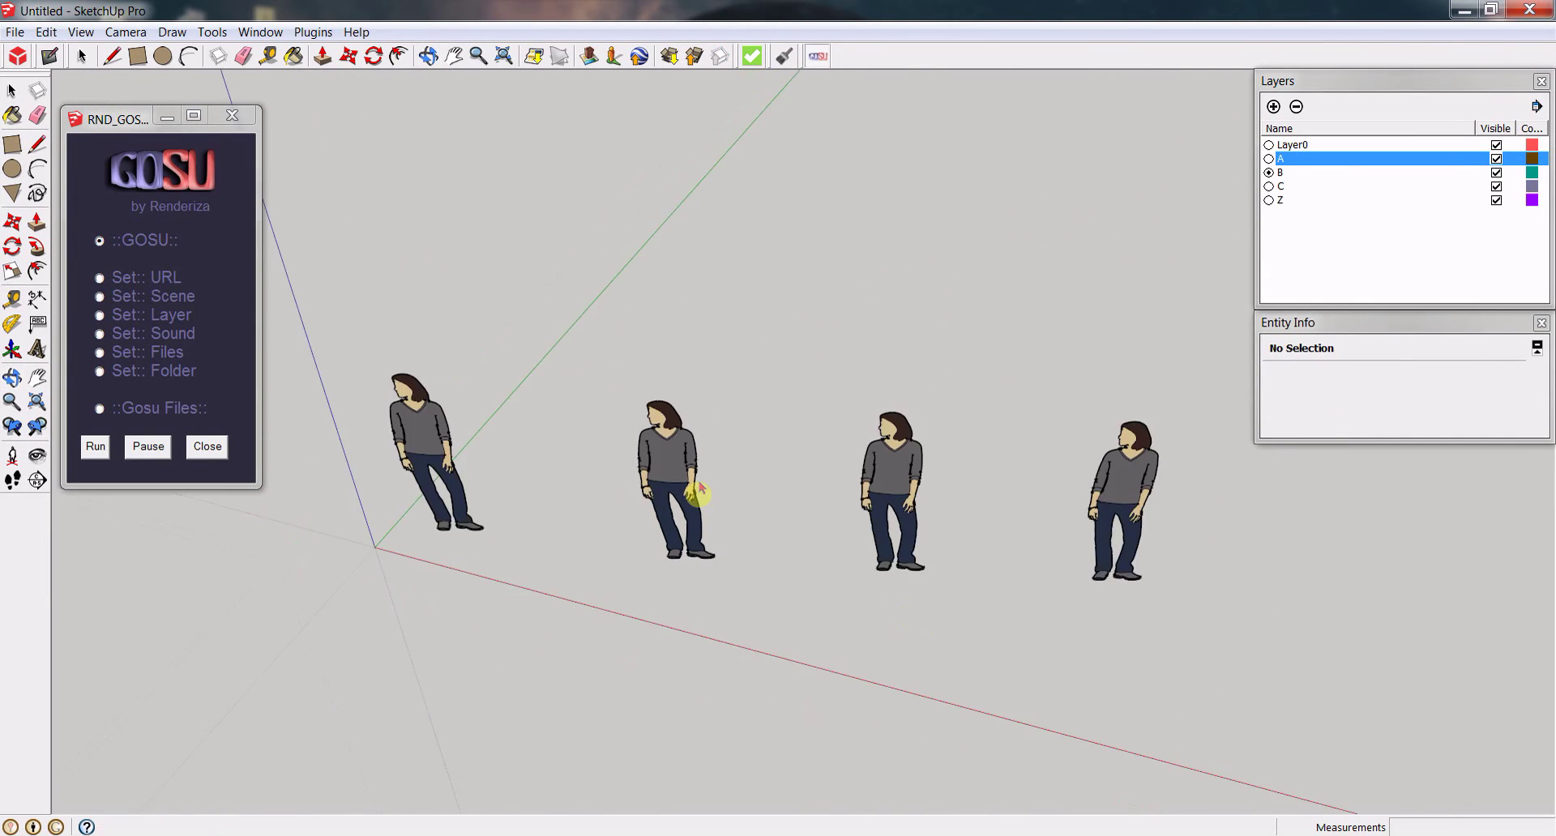
pyautogui.scroll(-3, 699, 492)
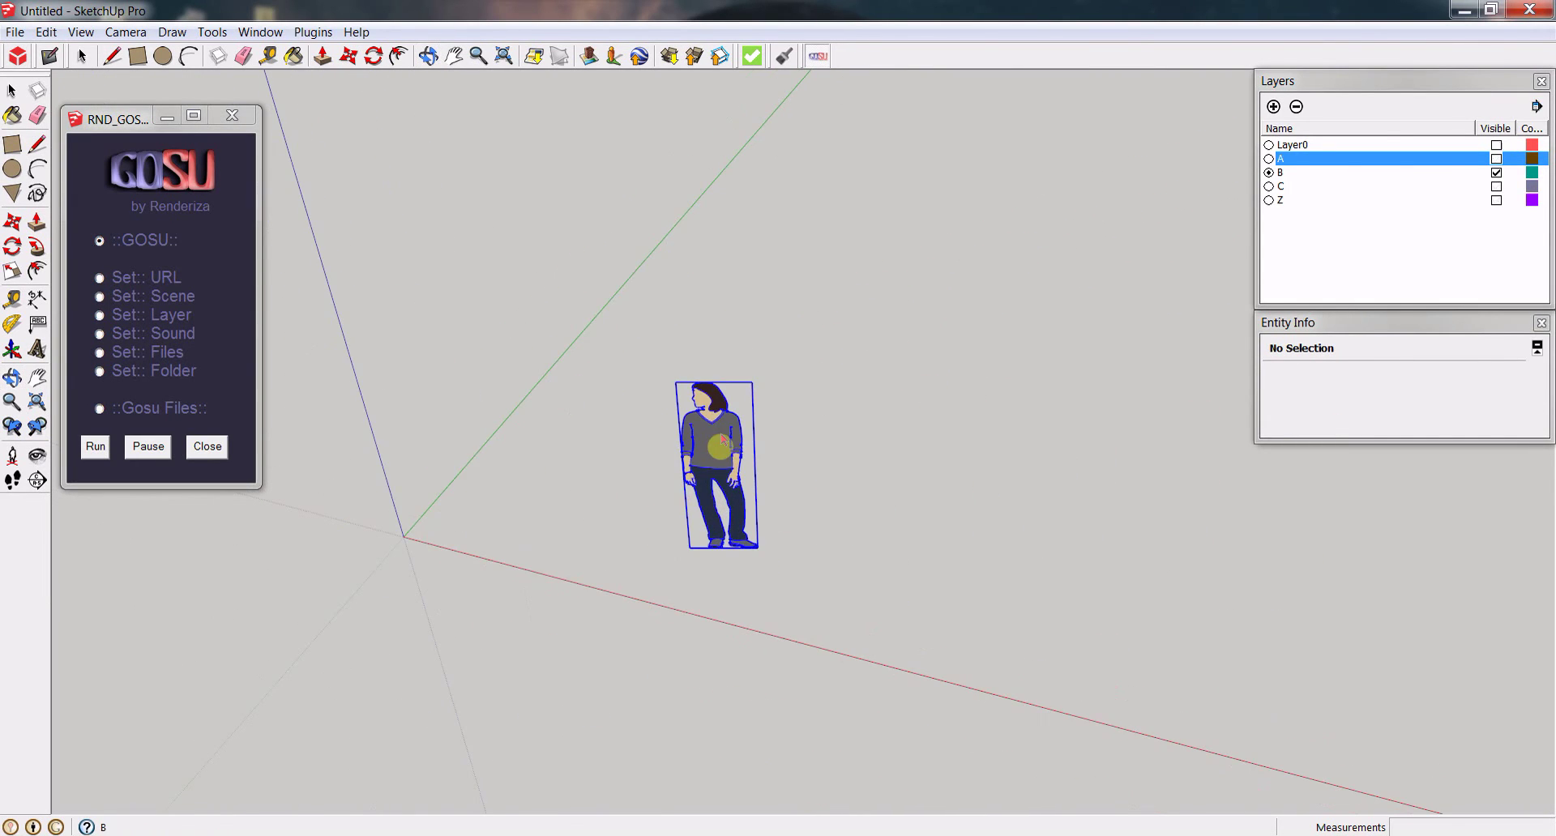
# - Pause GOSU to examine the isolated second figure with the regular view tools, then run the plugin again
pyautogui.click(148, 447)
pyautogui.click(12, 90)
pyautogui.moveTo(810, 318); pyautogui.dragTo(745, 405)
pyautogui.scroll(3, 837, 337)
pyautogui.moveTo(837, 337); pyautogui.dragTo(737, 531, button='middle')
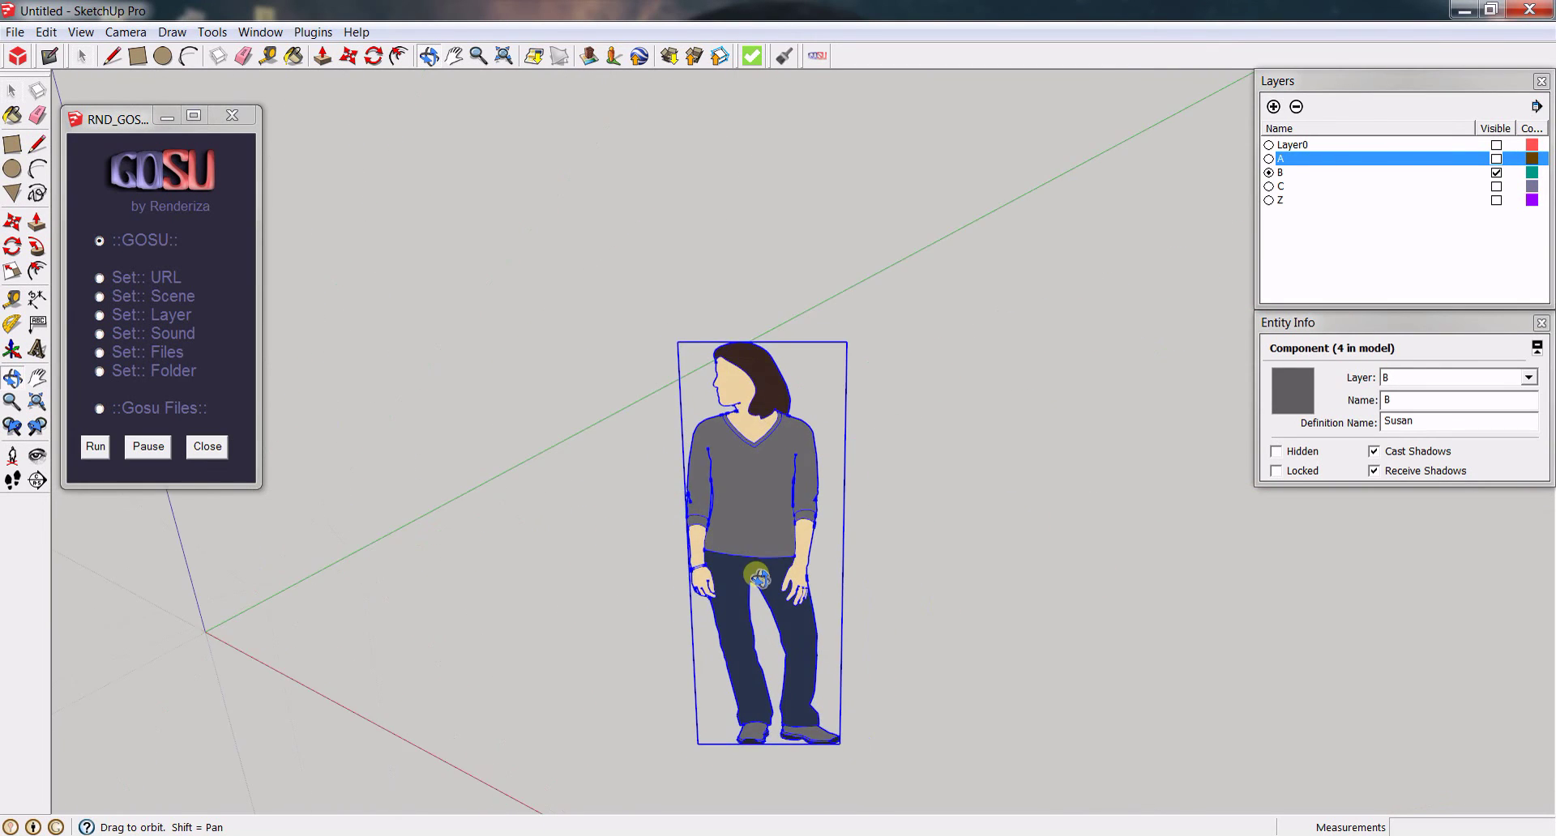
pyautogui.scroll(-3, 817, 462)
pyautogui.scroll(-2, 816, 462)
pyautogui.click(94, 447)
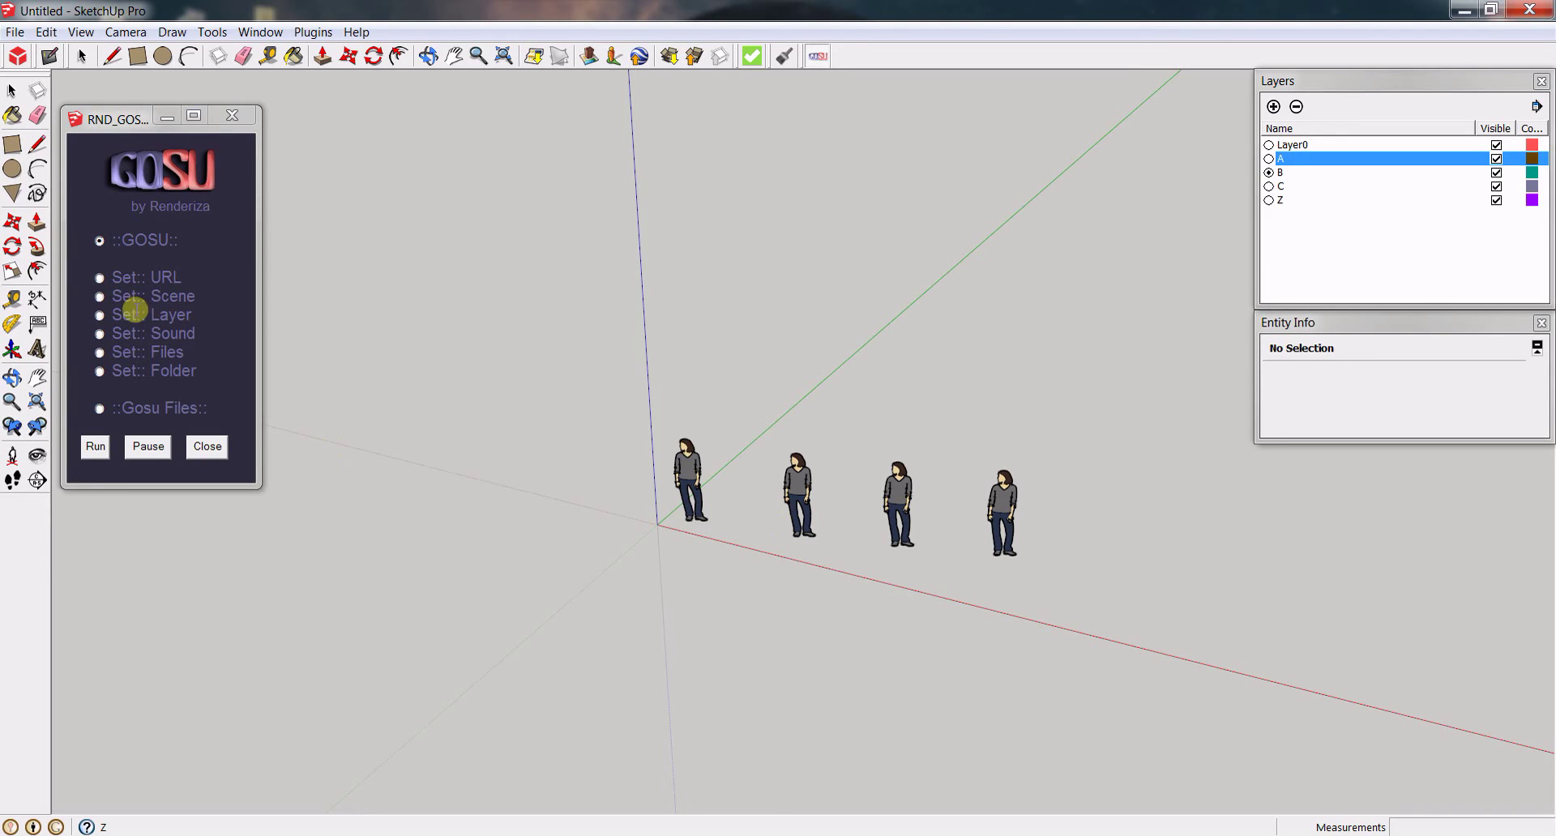
# - Using Set:: Scene, link the first figure to a new scene named 1 showing the four figures from a distance
pyautogui.click(101, 297)
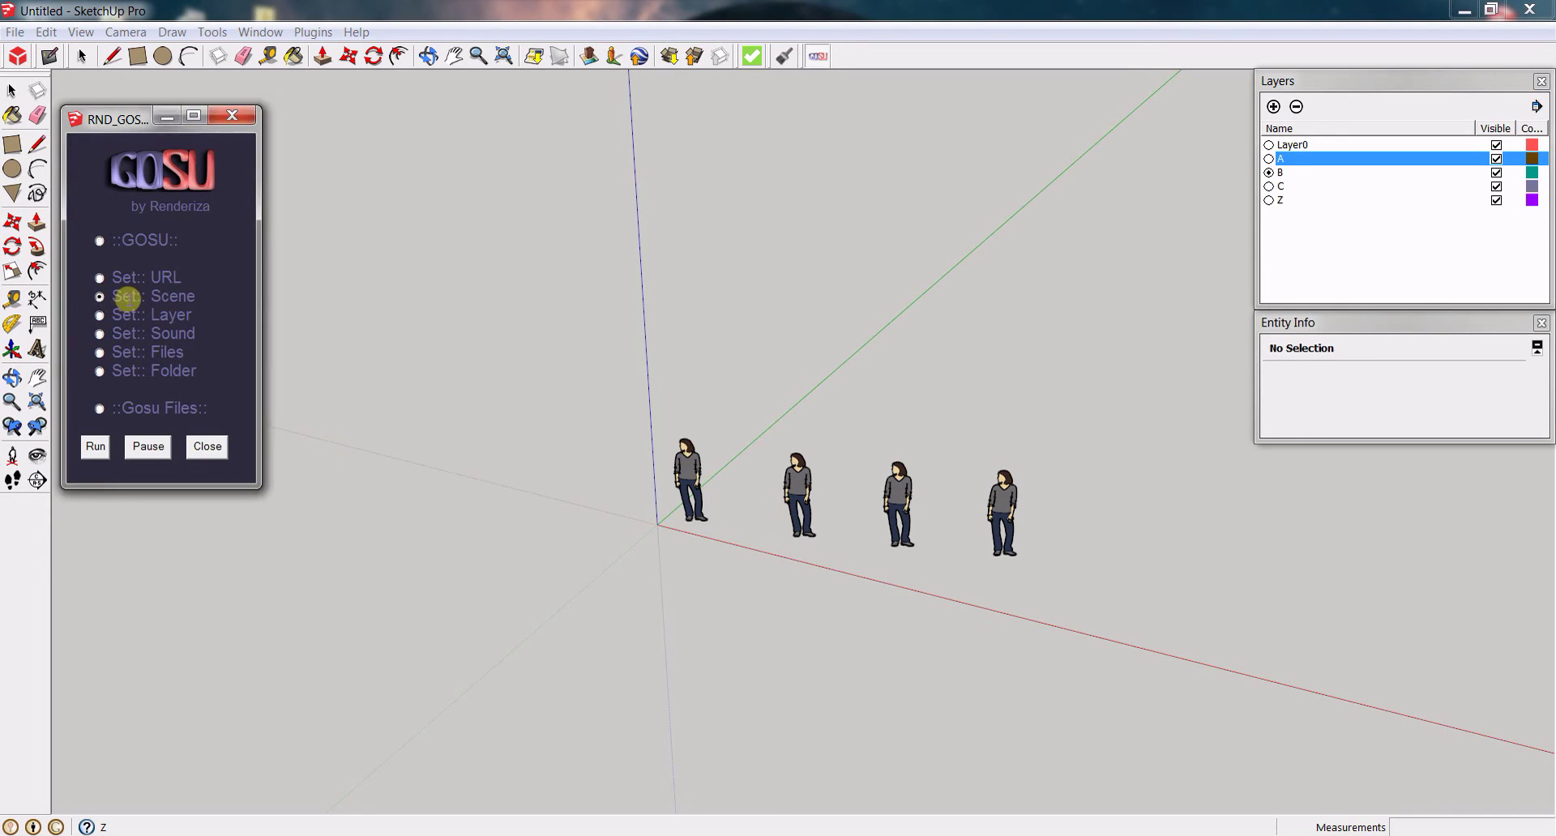
pyautogui.moveTo(666, 501); pyautogui.dragTo(694, 543, button='middle')
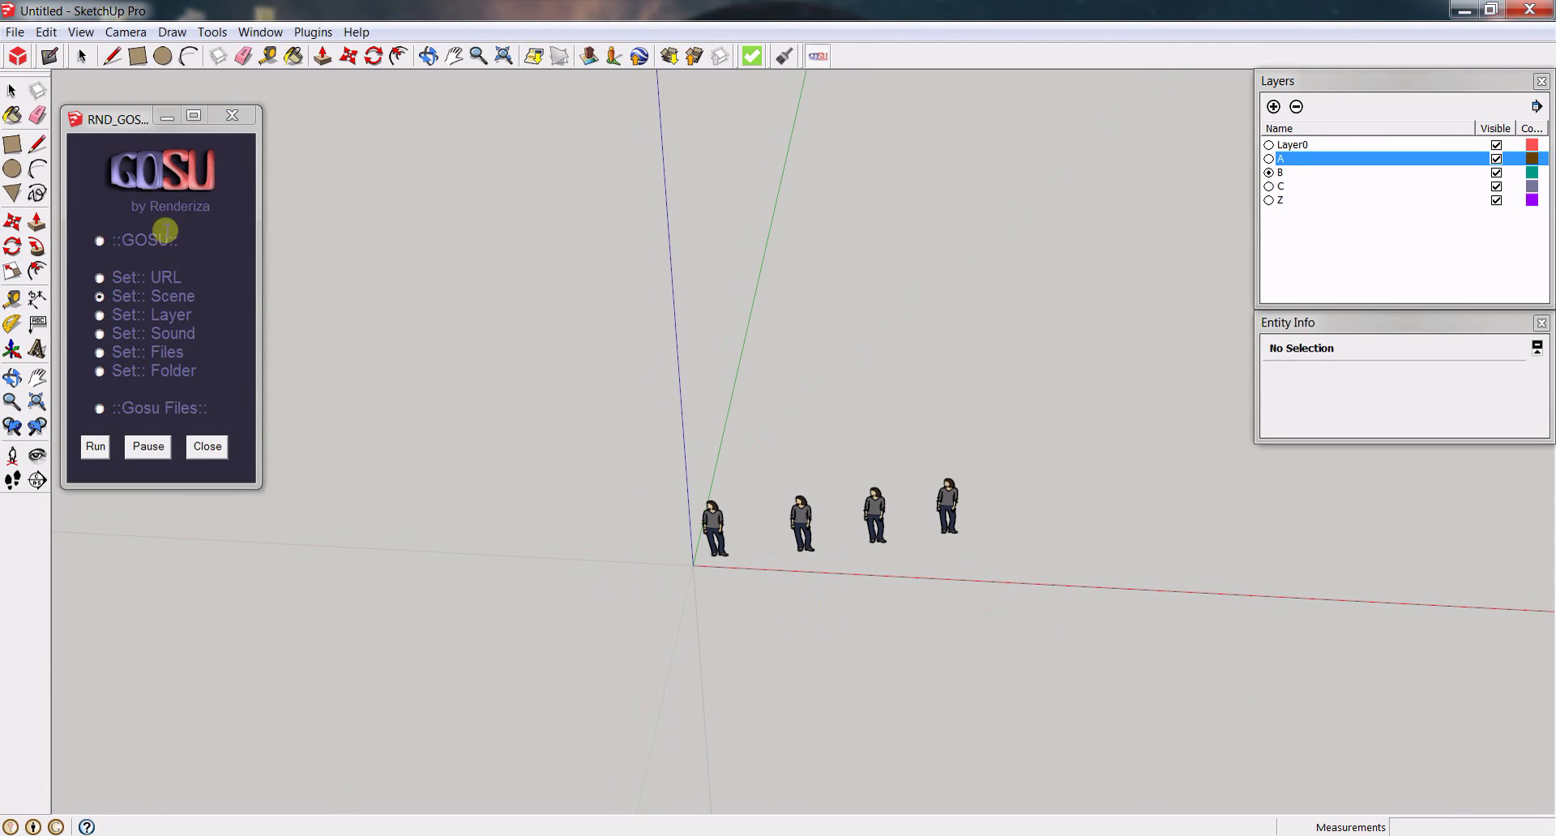
pyautogui.click(717, 537)
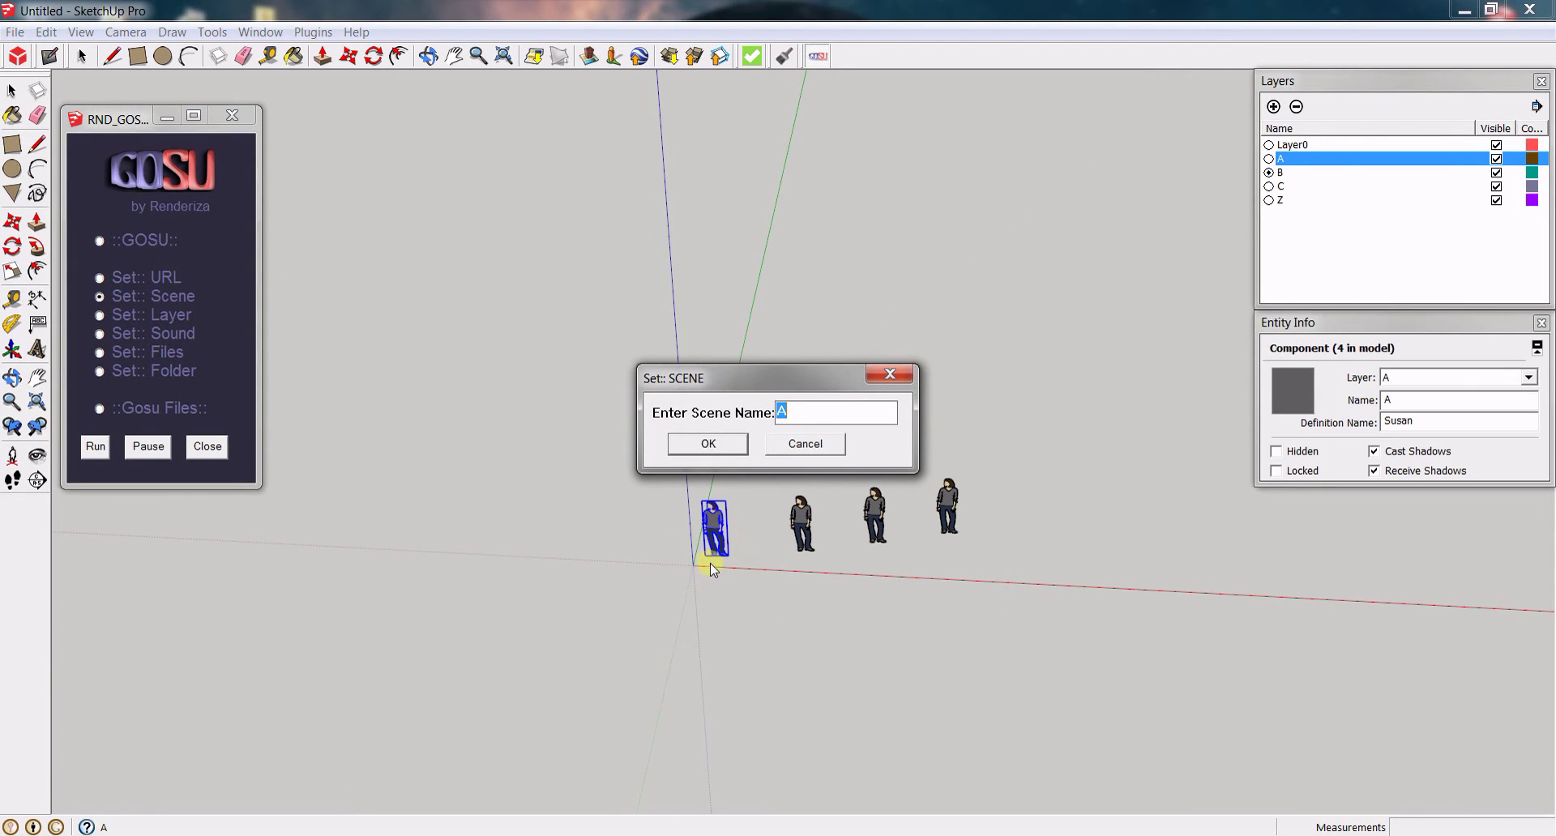
pyautogui.write('1')
pyautogui.click(710, 446)
pyautogui.click(368, 170)
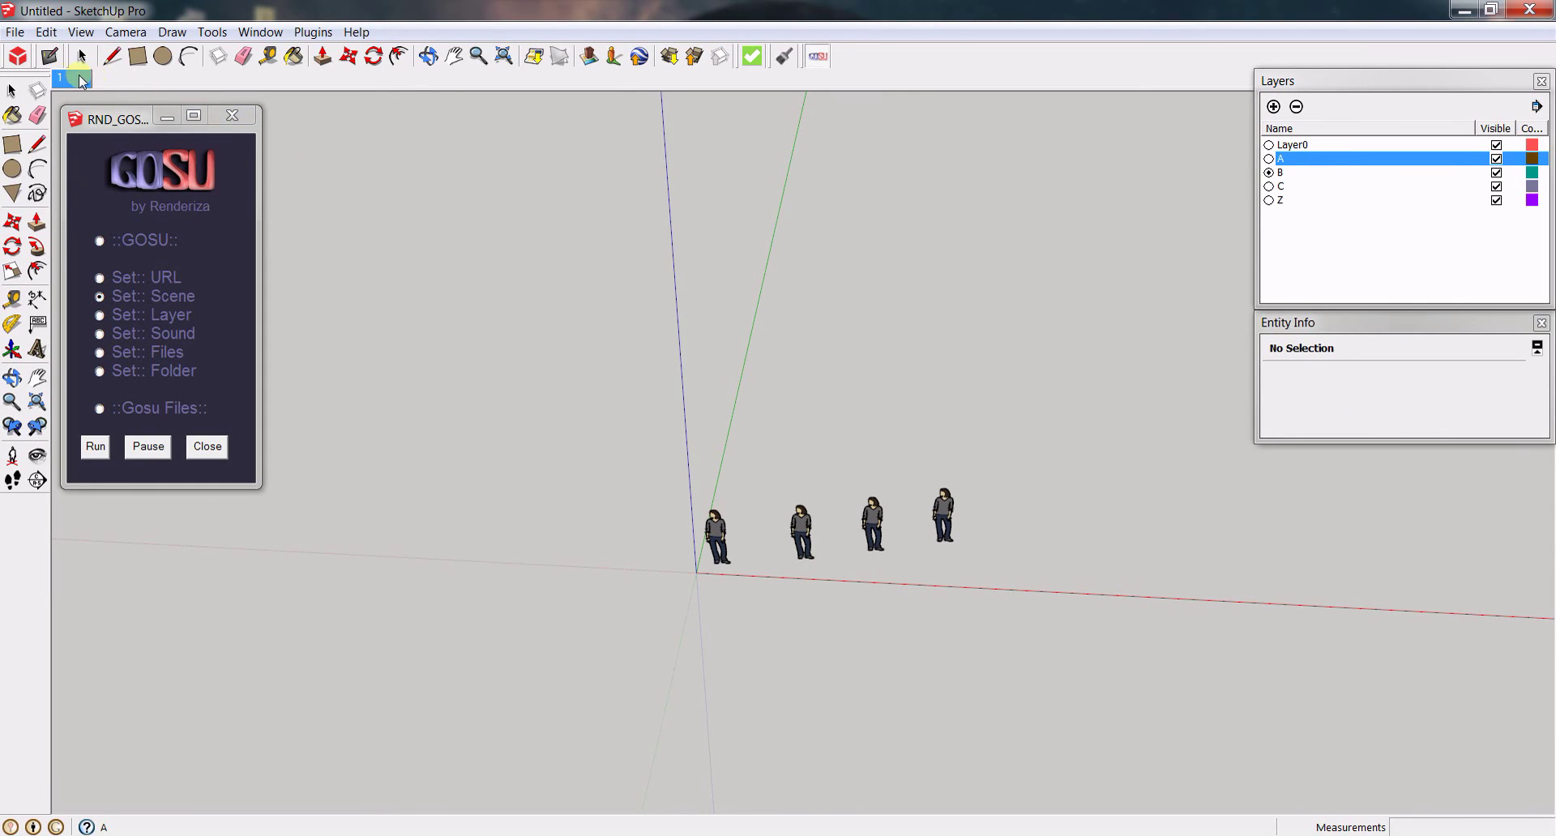
# - Link the second figure to a new scene named 2 showing the four figures from a closer, low viewpoint
pyautogui.moveTo(718, 601); pyautogui.dragTo(784, 551, button='middle')
pyautogui.scroll(3, 769, 559)
pyautogui.click(769, 559)
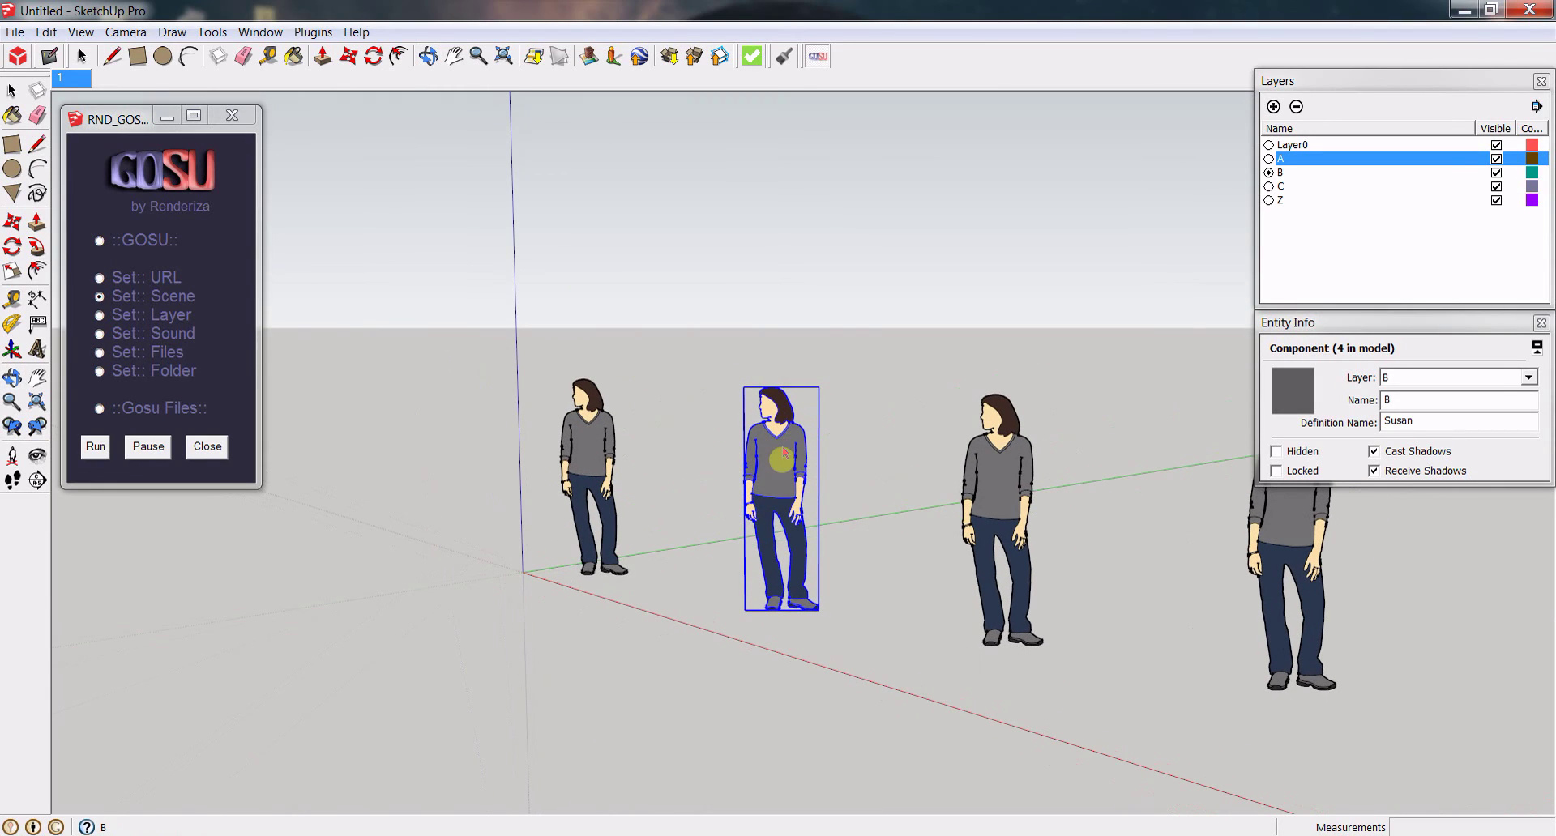
pyautogui.click(784, 551)
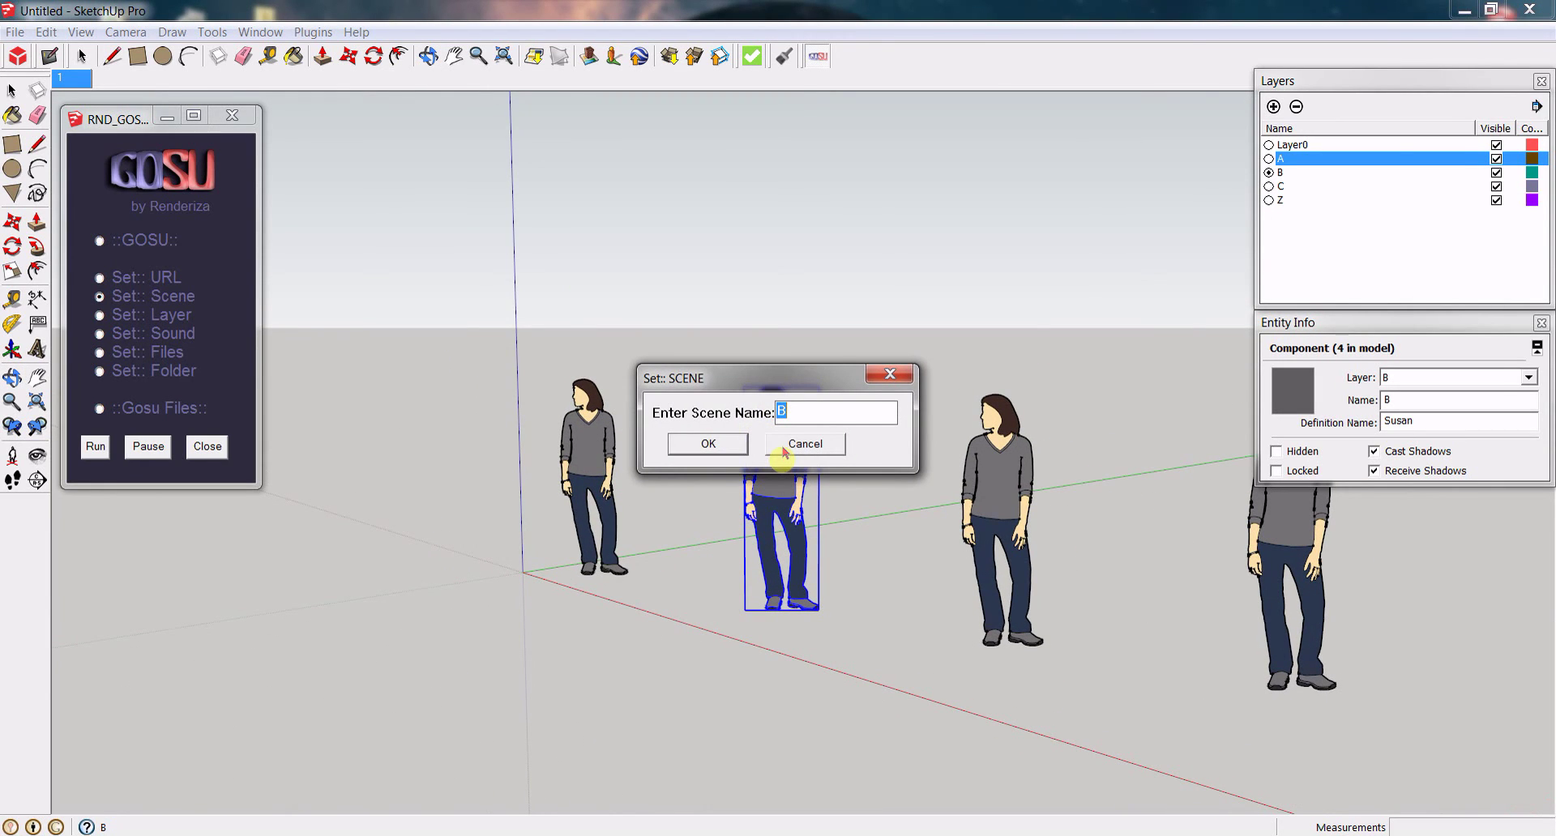
pyautogui.click(710, 442)
# - Link the third figure to a new scene named 3 that views the row of figures from a different angle
pyautogui.moveTo(679, 551); pyautogui.dragTo(1322, 473, button='middle')
pyautogui.click(750, 370)
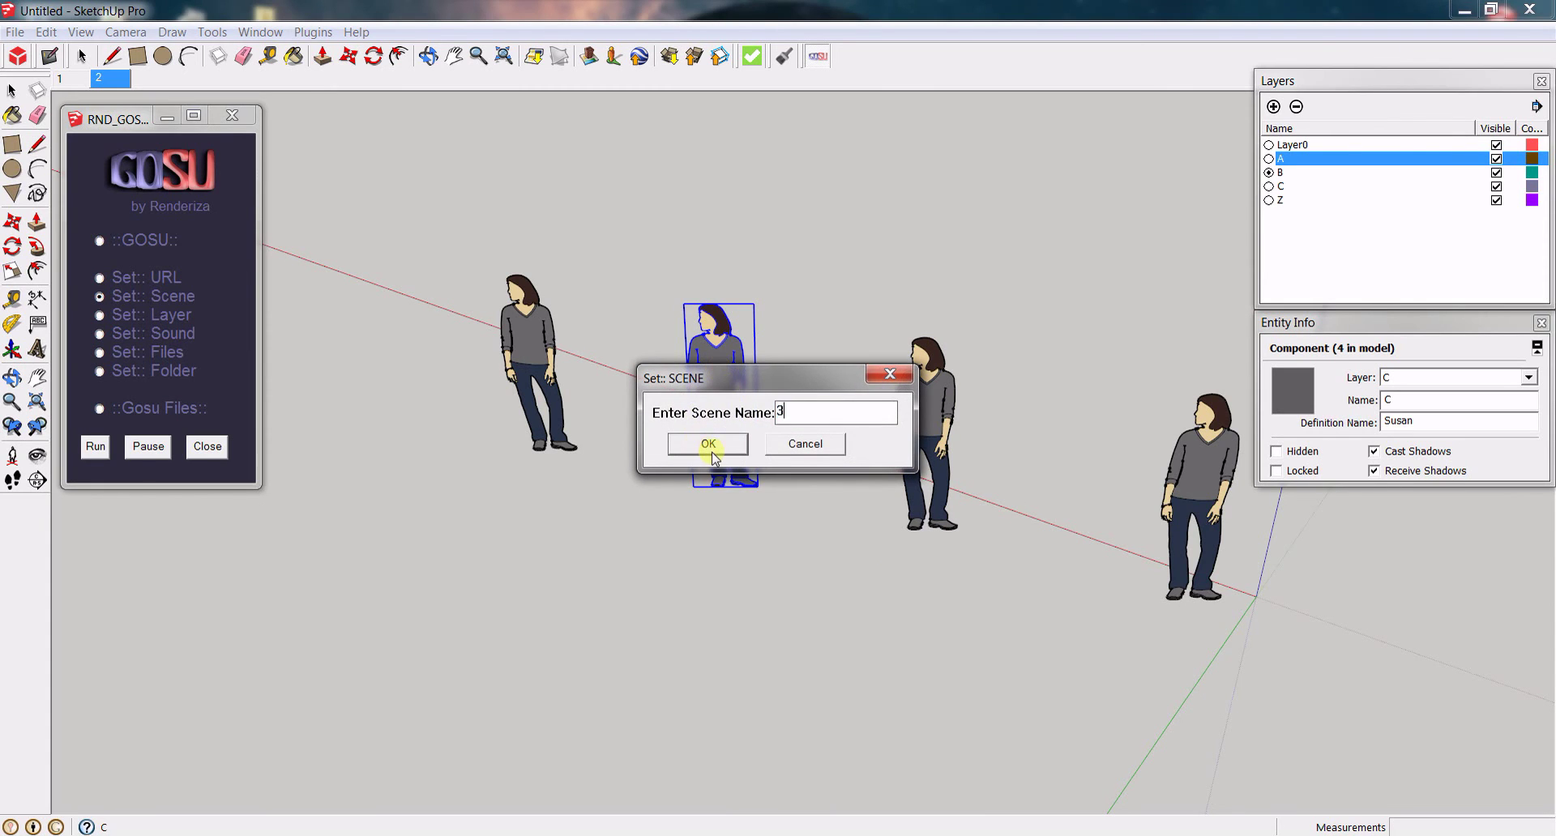
pyautogui.click(708, 443)
# - Link the fourth figure to a new scene named 4 with that figure close up in the foreground
pyautogui.moveTo(712, 444); pyautogui.dragTo(808, 389, button='middle')
pyautogui.click(806, 361)
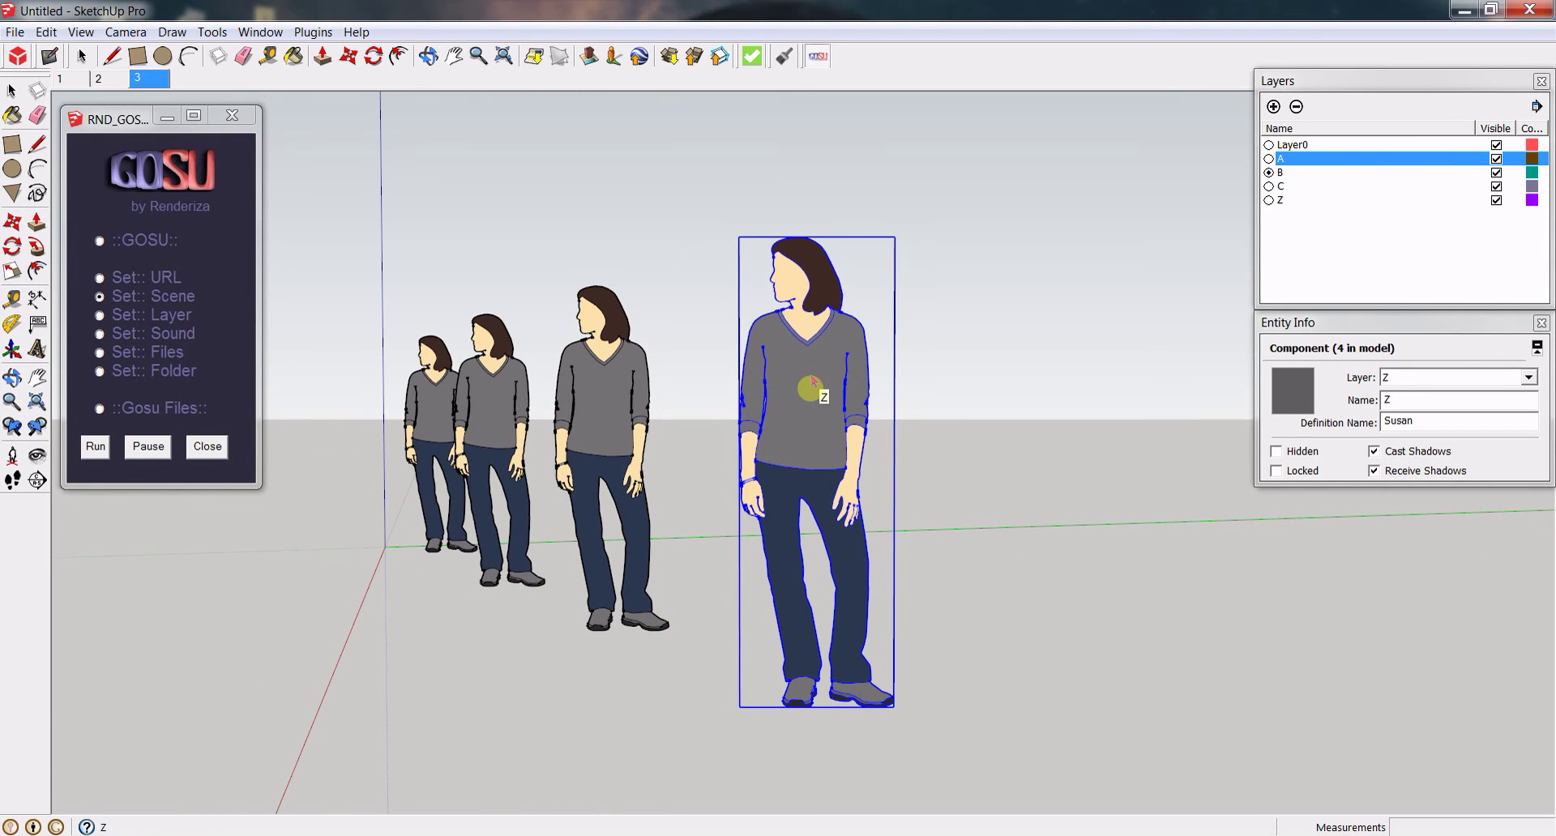
pyautogui.click(809, 387)
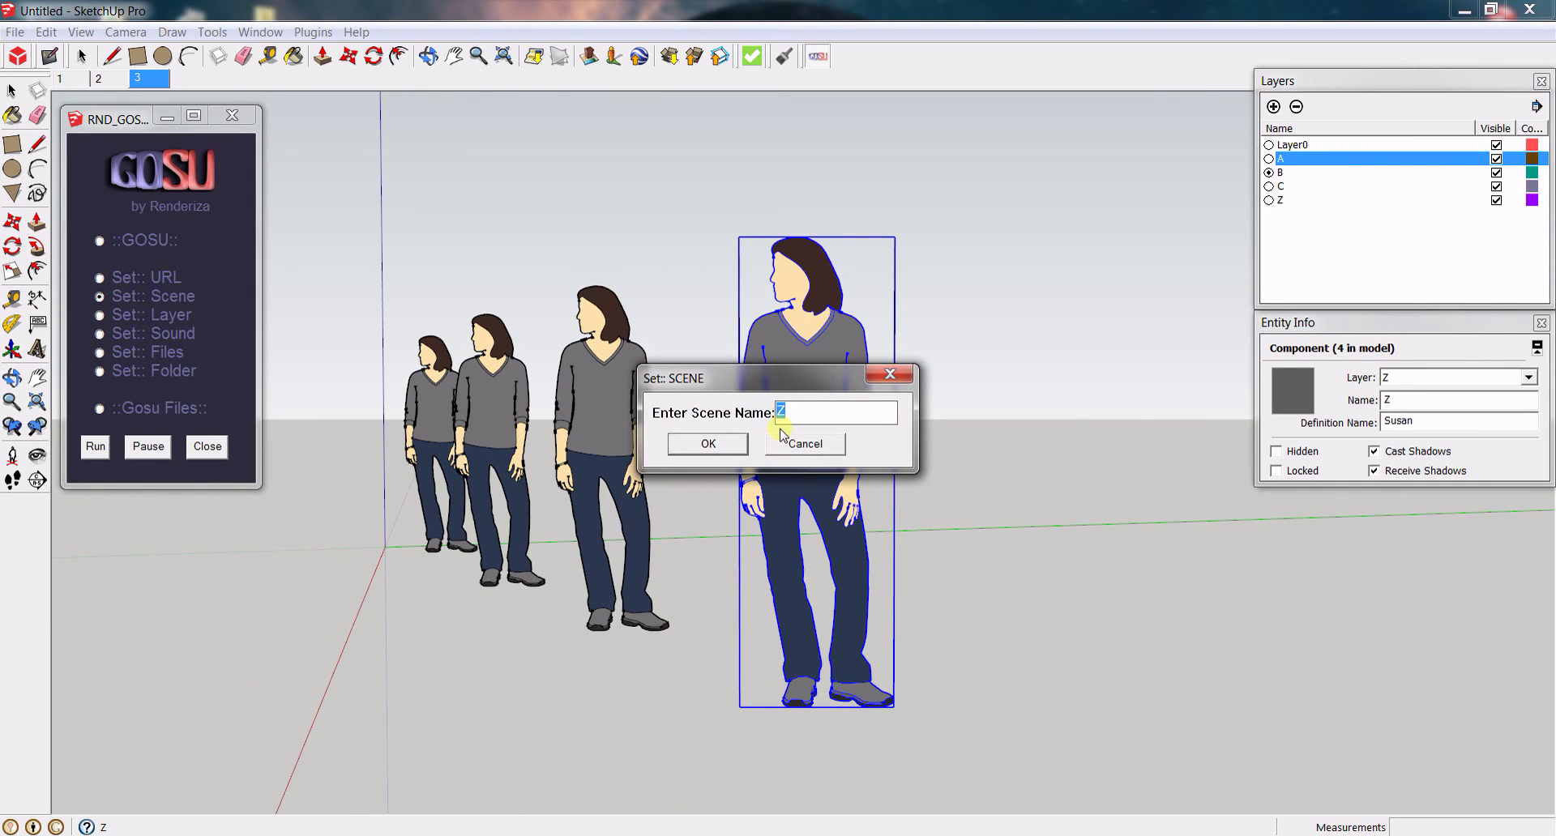
pyautogui.click(709, 444)
# - Examine the scene names assigned to the figures and view the whole row from a distance
pyautogui.click(611, 456)
pyautogui.click(433, 422)
pyautogui.click(781, 519)
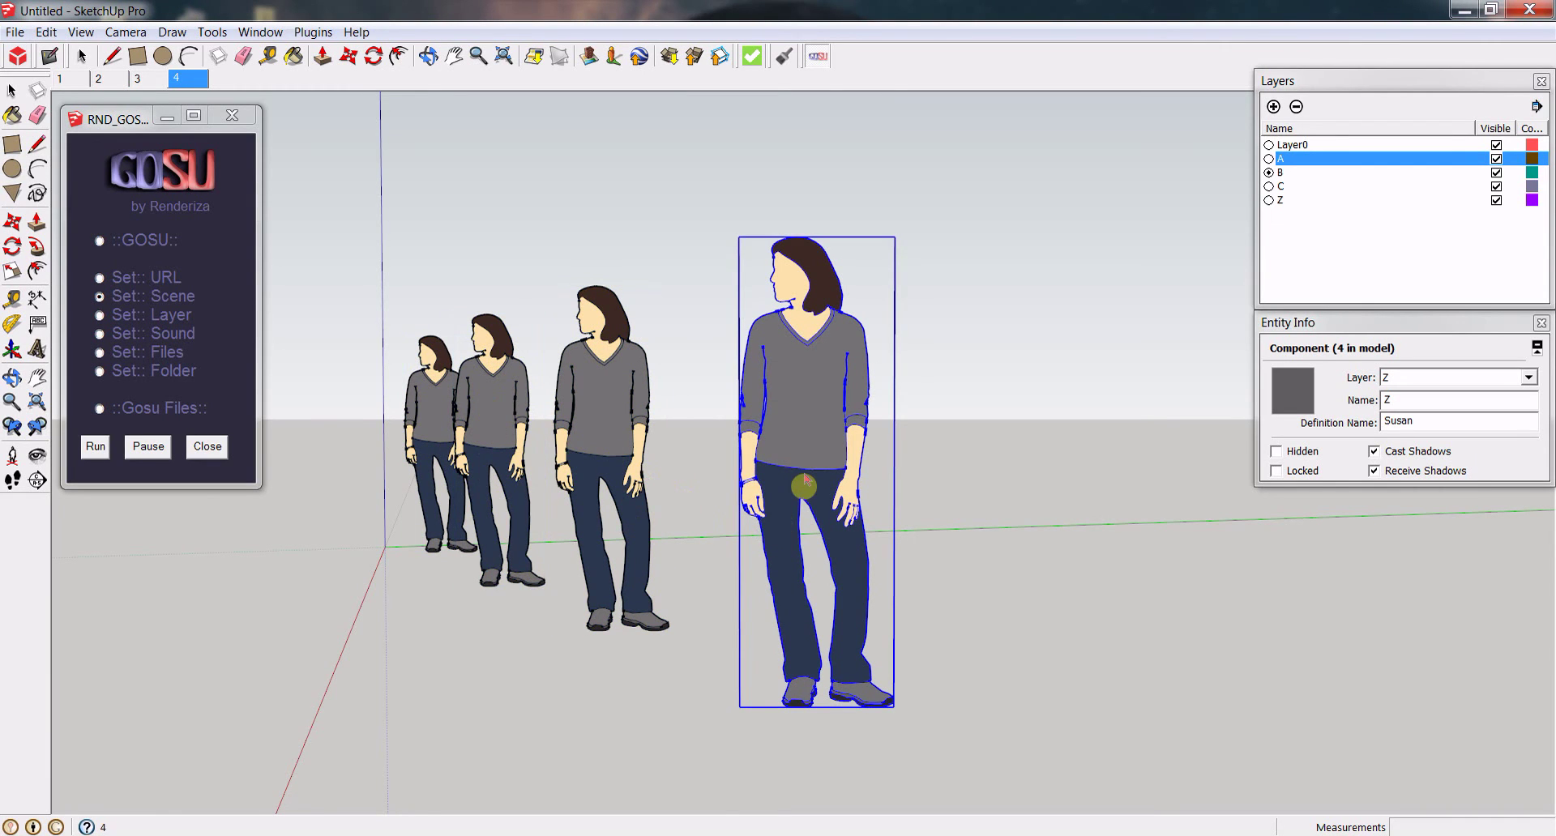
pyautogui.click(670, 392)
pyautogui.moveTo(670, 392); pyautogui.dragTo(918, 440, button='middle')
pyautogui.scroll(-5, 914, 454)
pyautogui.click(920, 478)
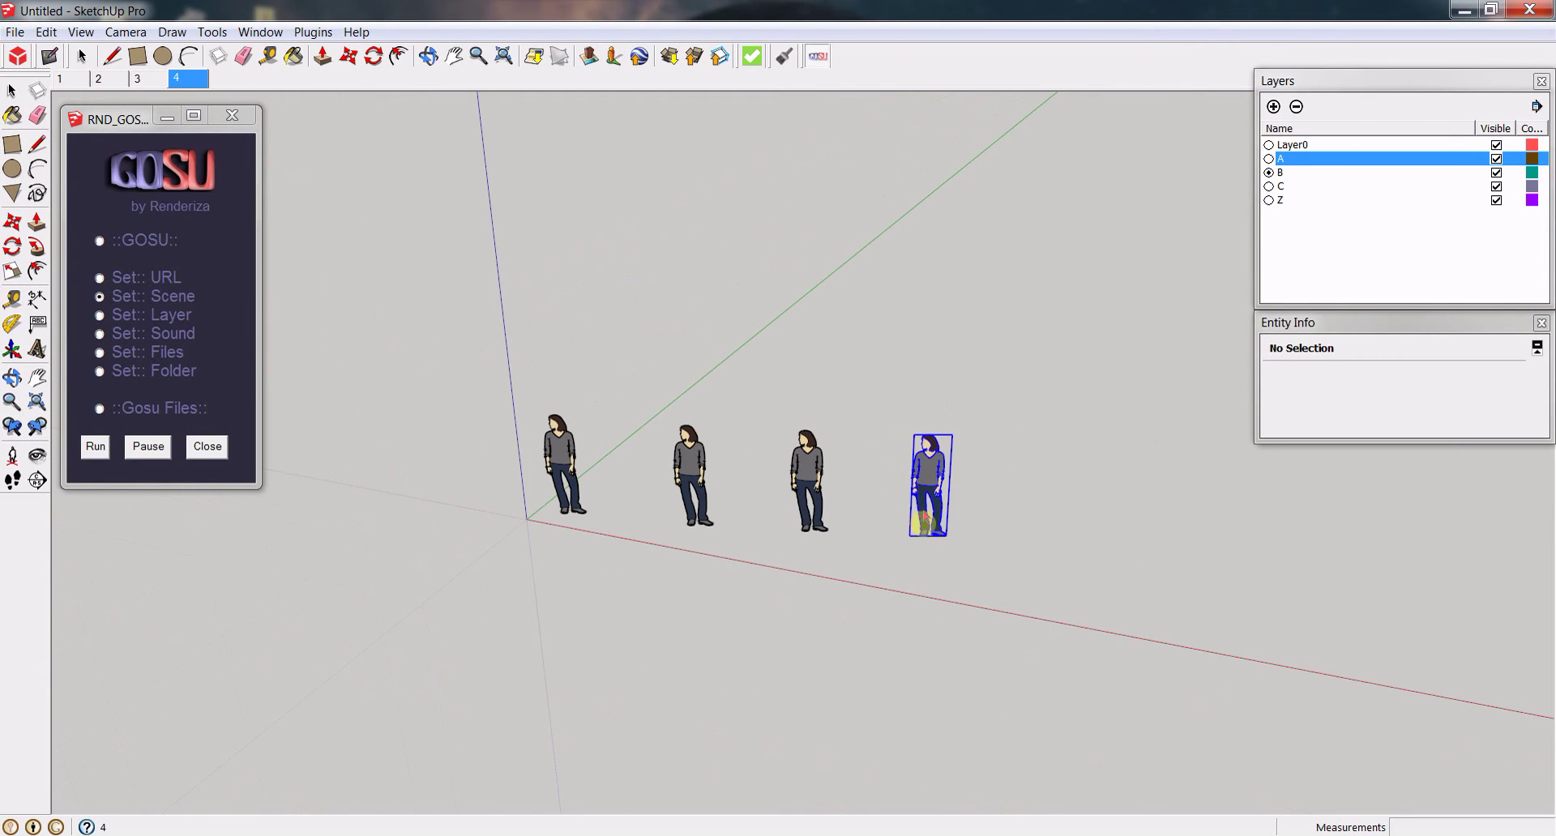
pyautogui.click(868, 600)
pyautogui.scroll(-1, 868, 601)
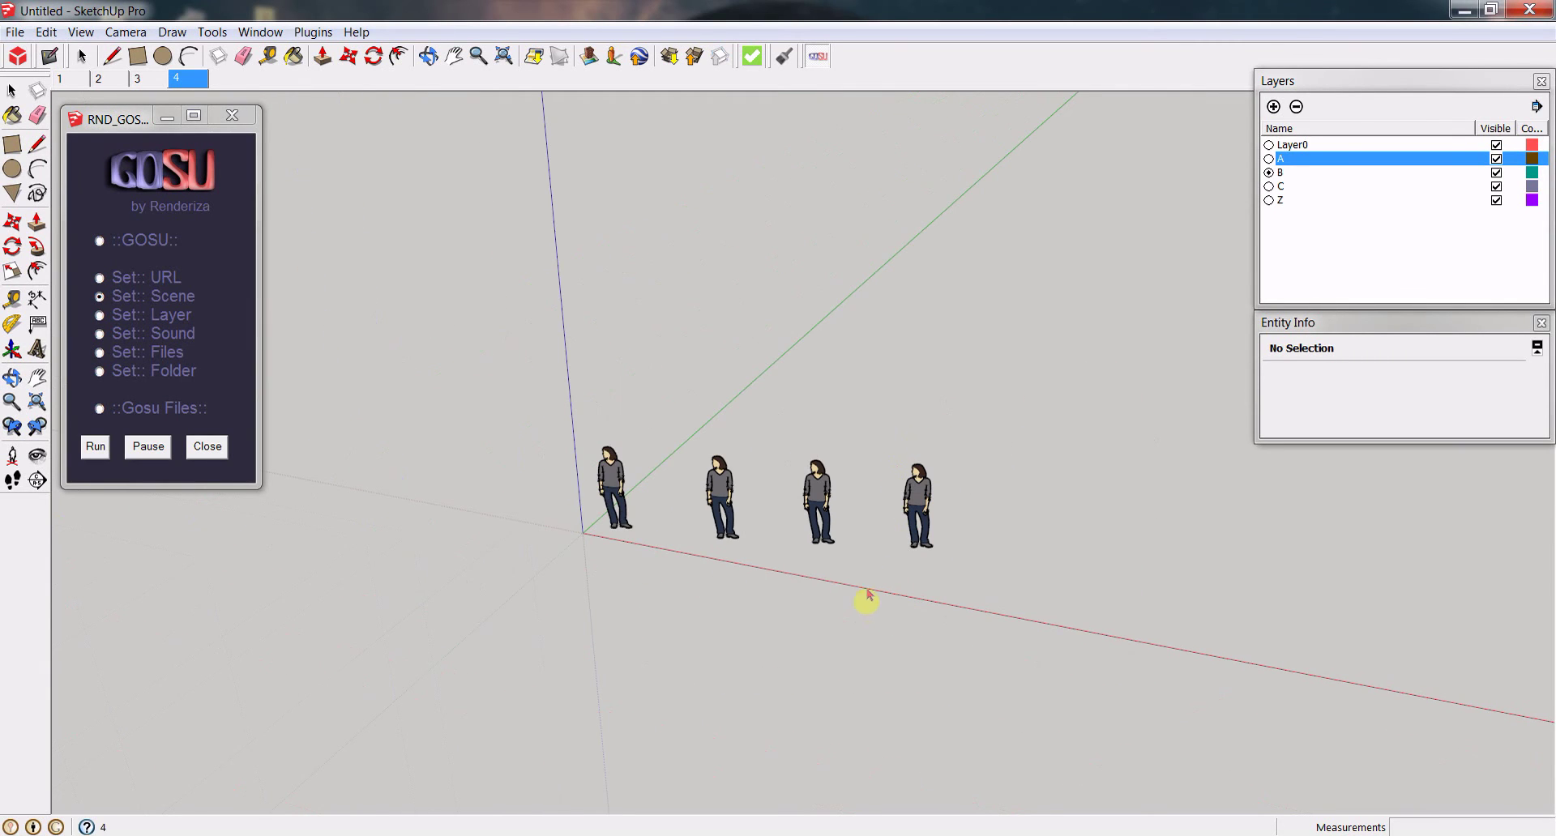
# - In ::GOSU:: mode, trigger the four figures in turn to activate their linked scenes 1, 2, 3 and 4
pyautogui.click(98, 240)
pyautogui.click(609, 486)
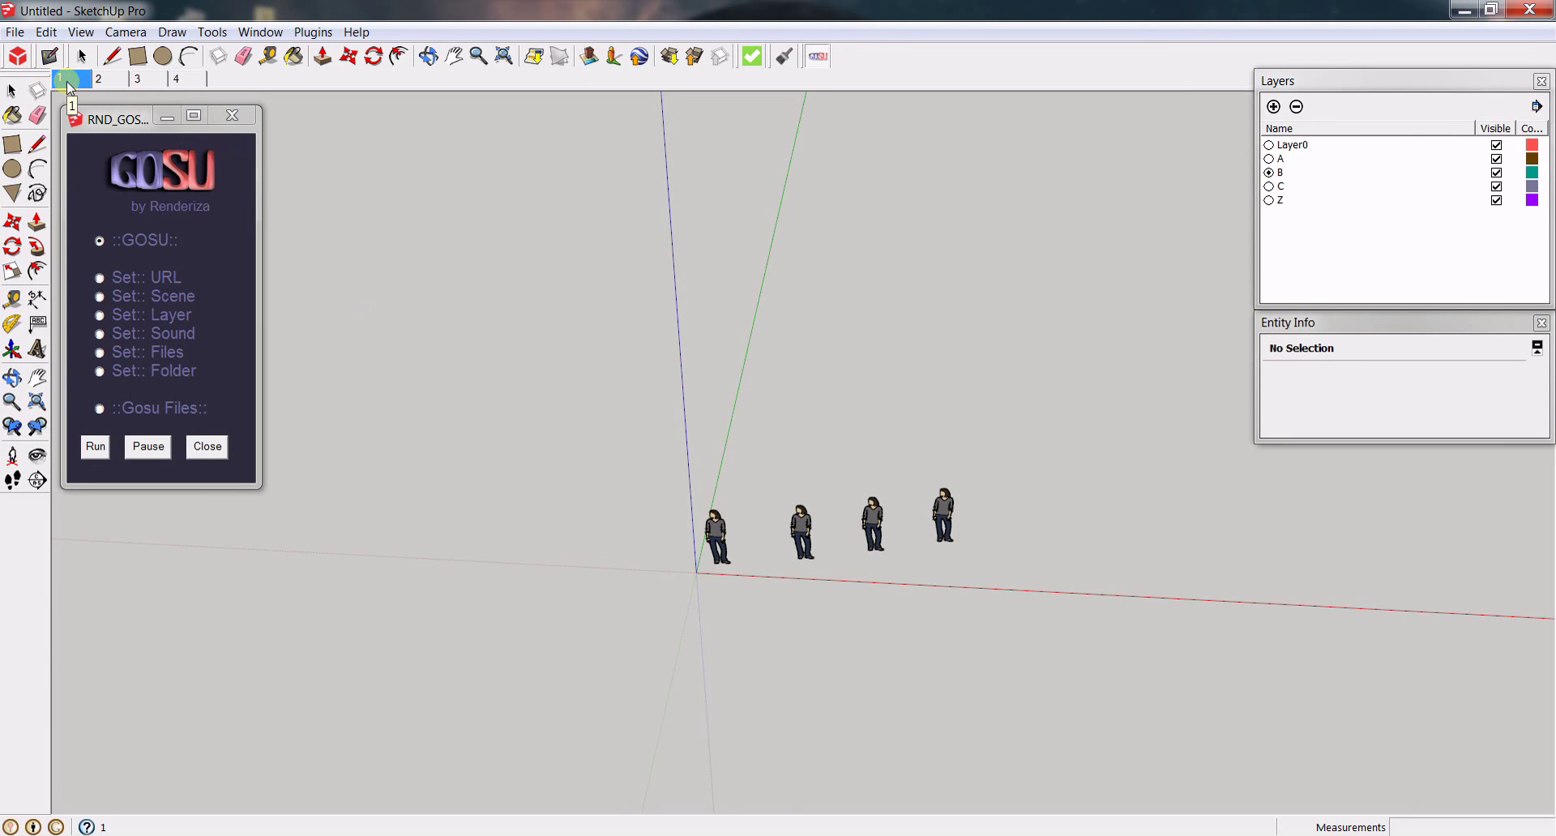
pyautogui.click(787, 541)
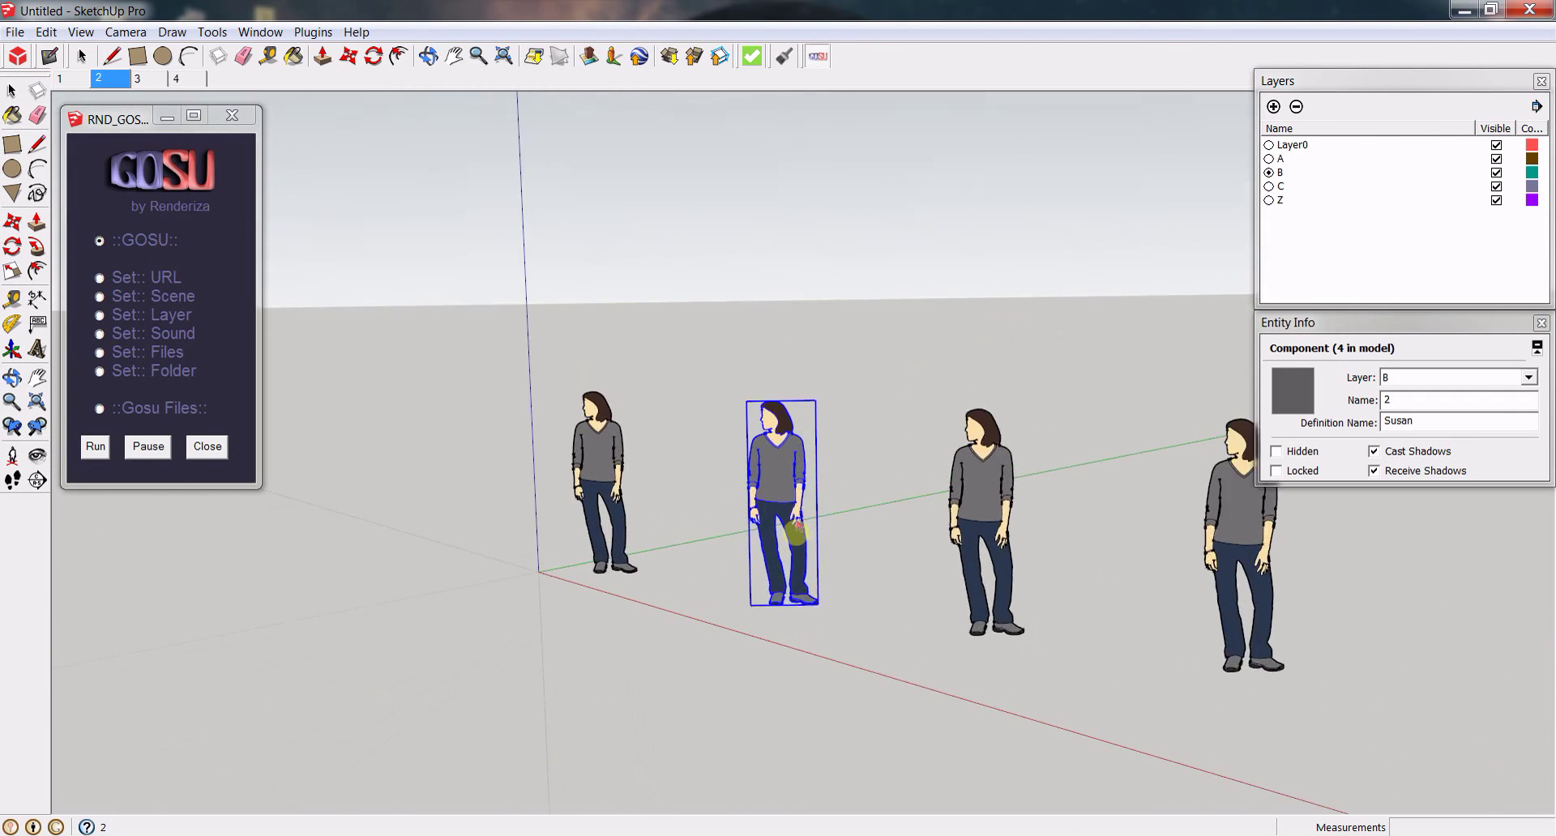
pyautogui.click(872, 361)
pyautogui.click(993, 474)
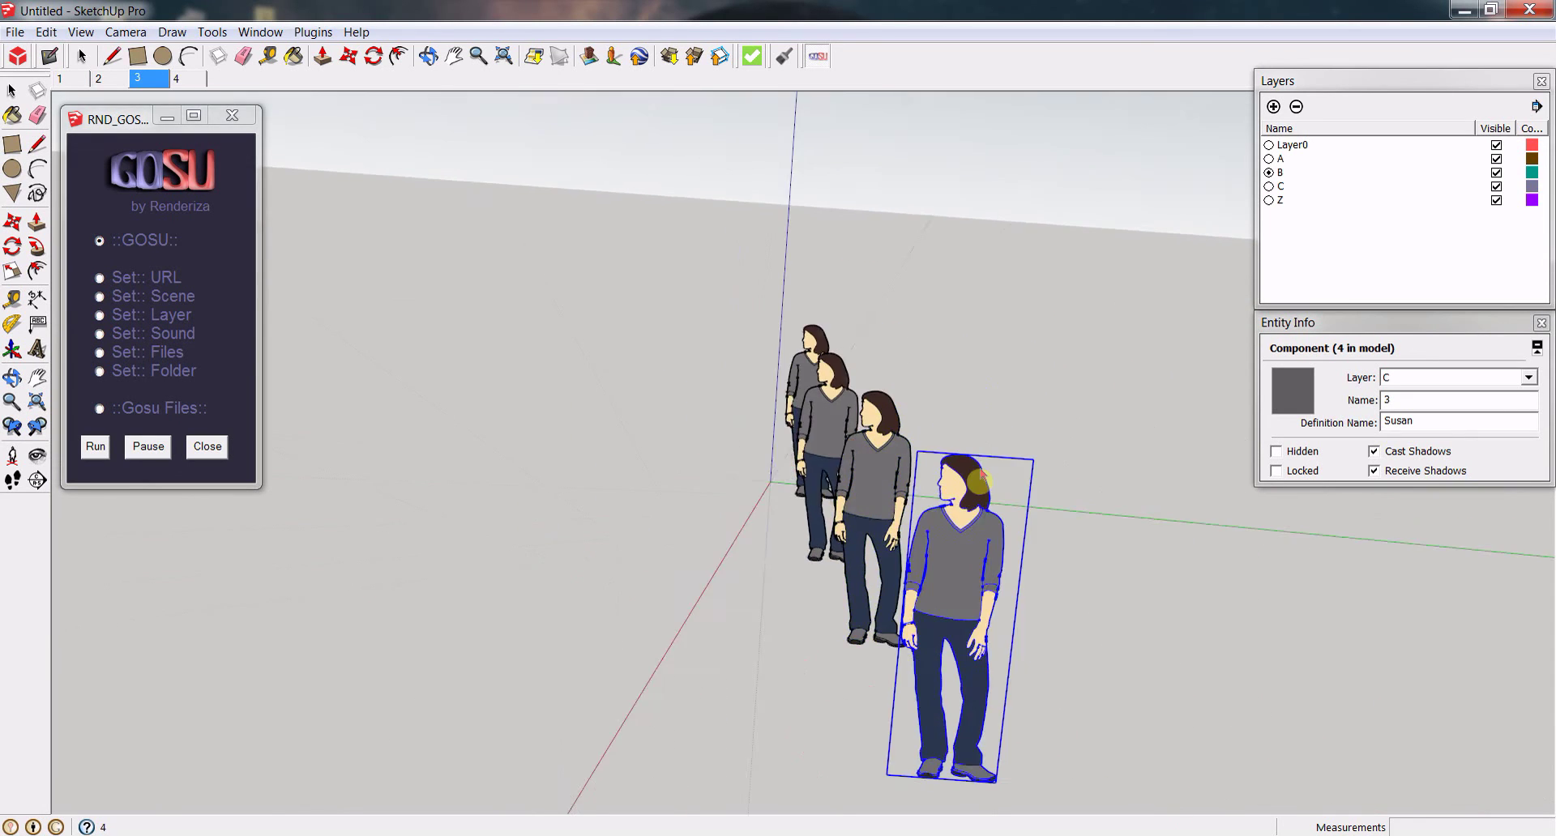
pyautogui.click(551, 316)
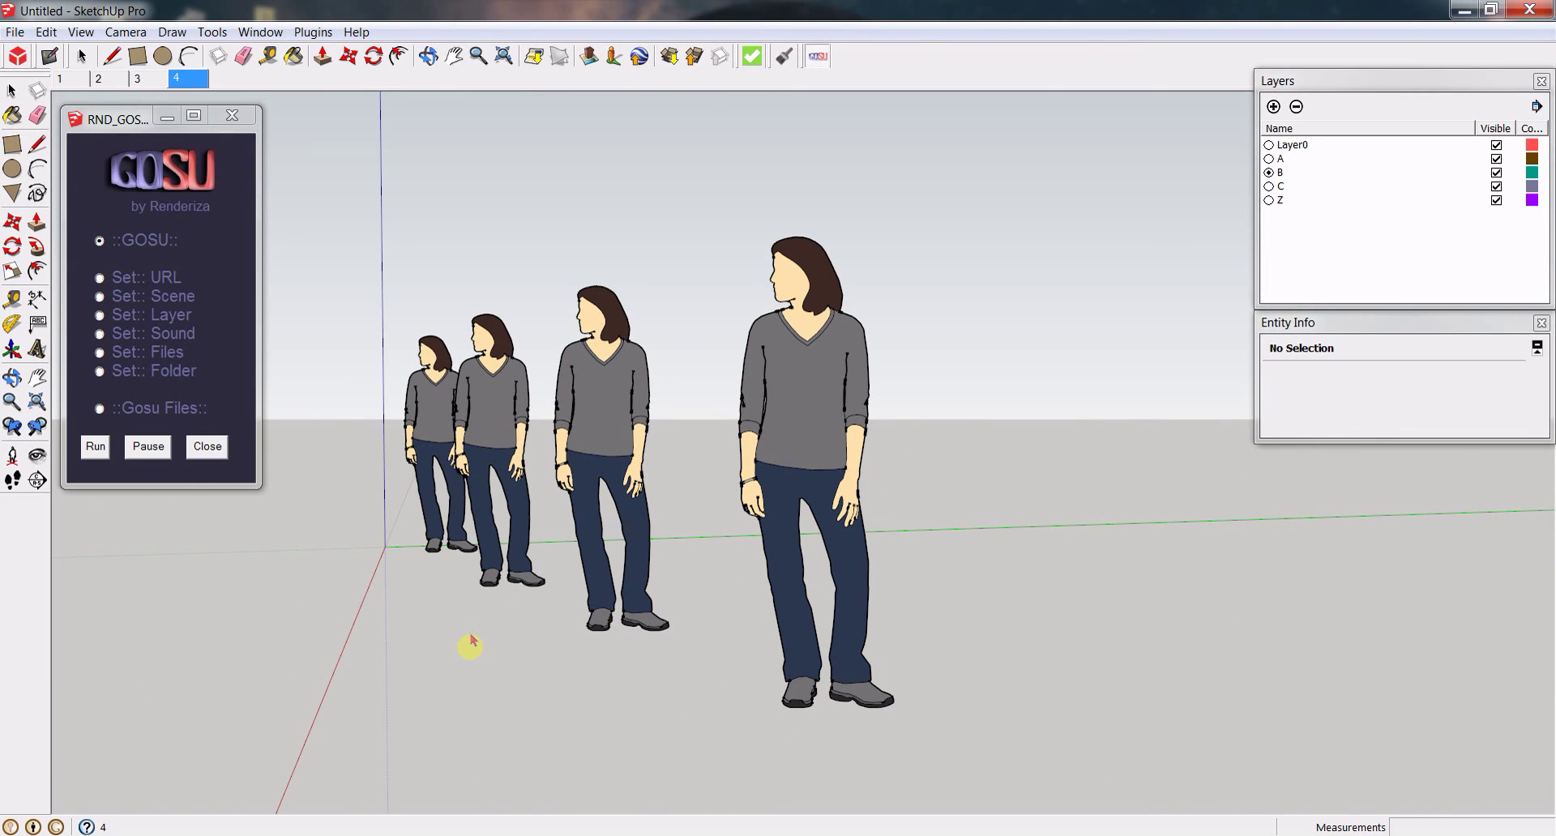
pyautogui.click(610, 496)
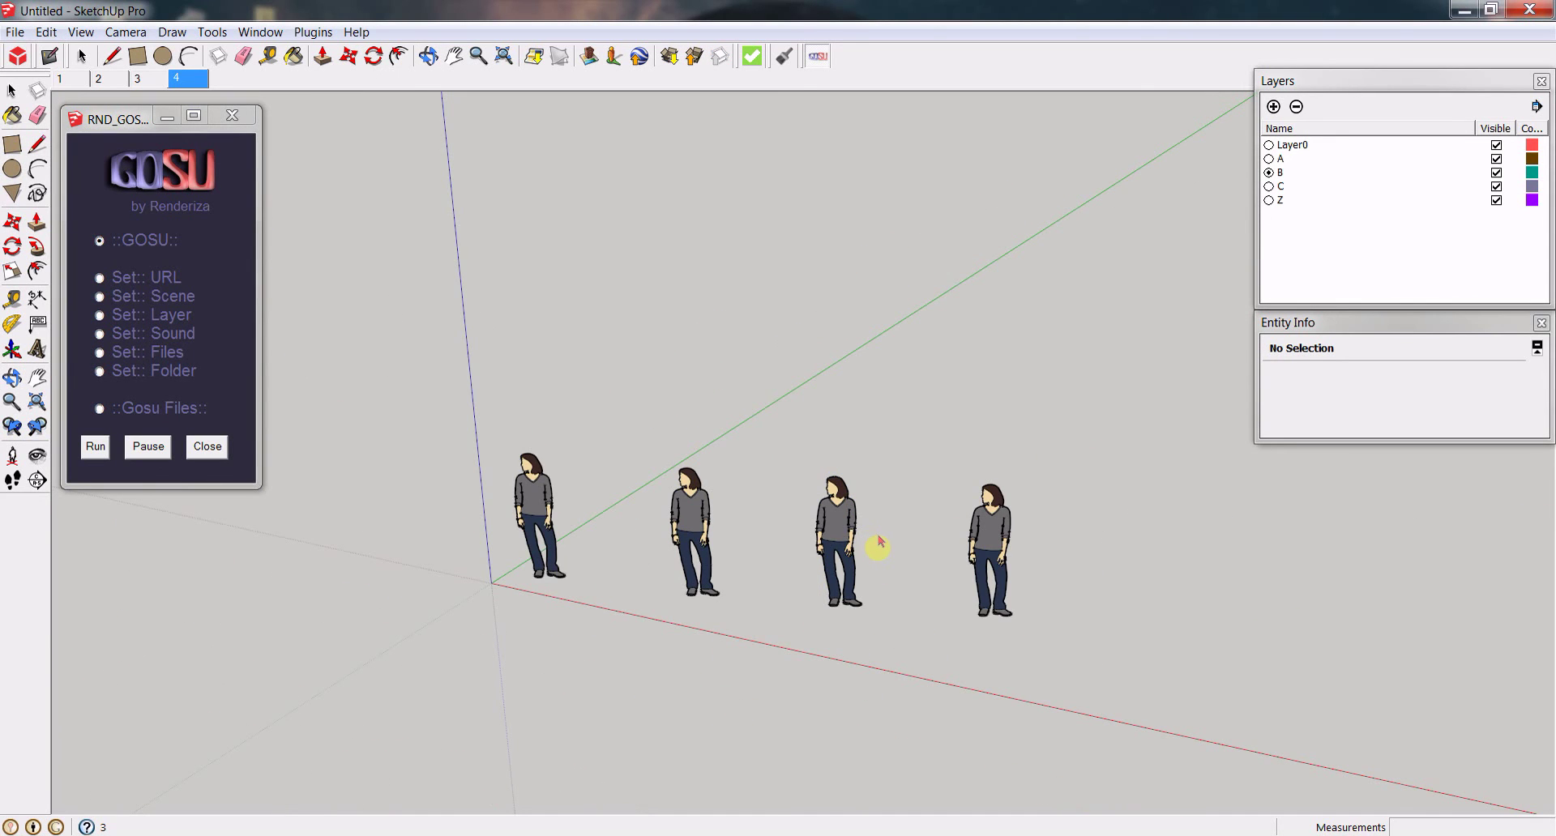
pyautogui.click(969, 585)
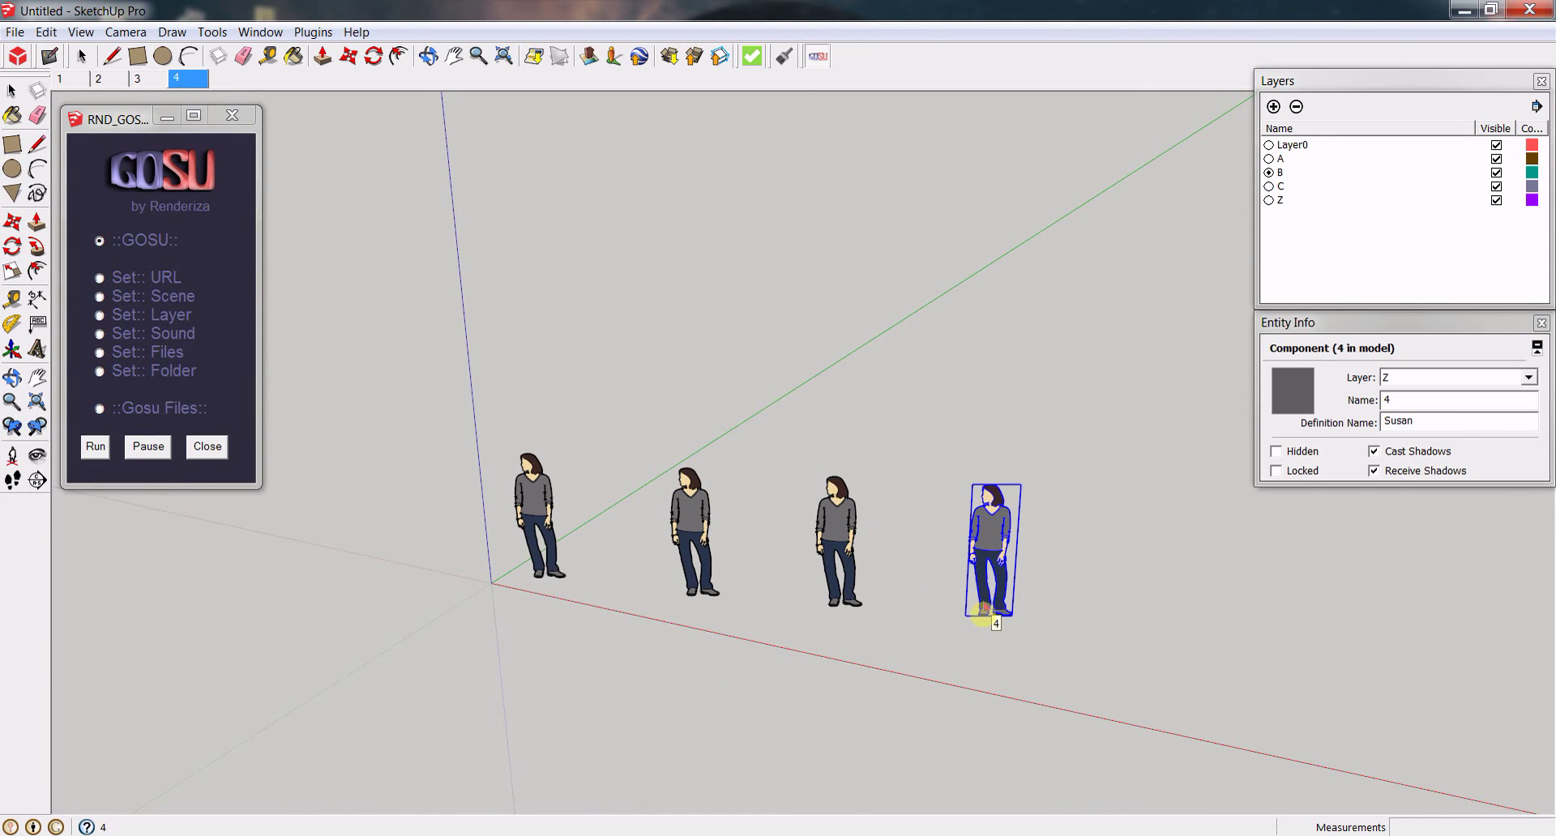
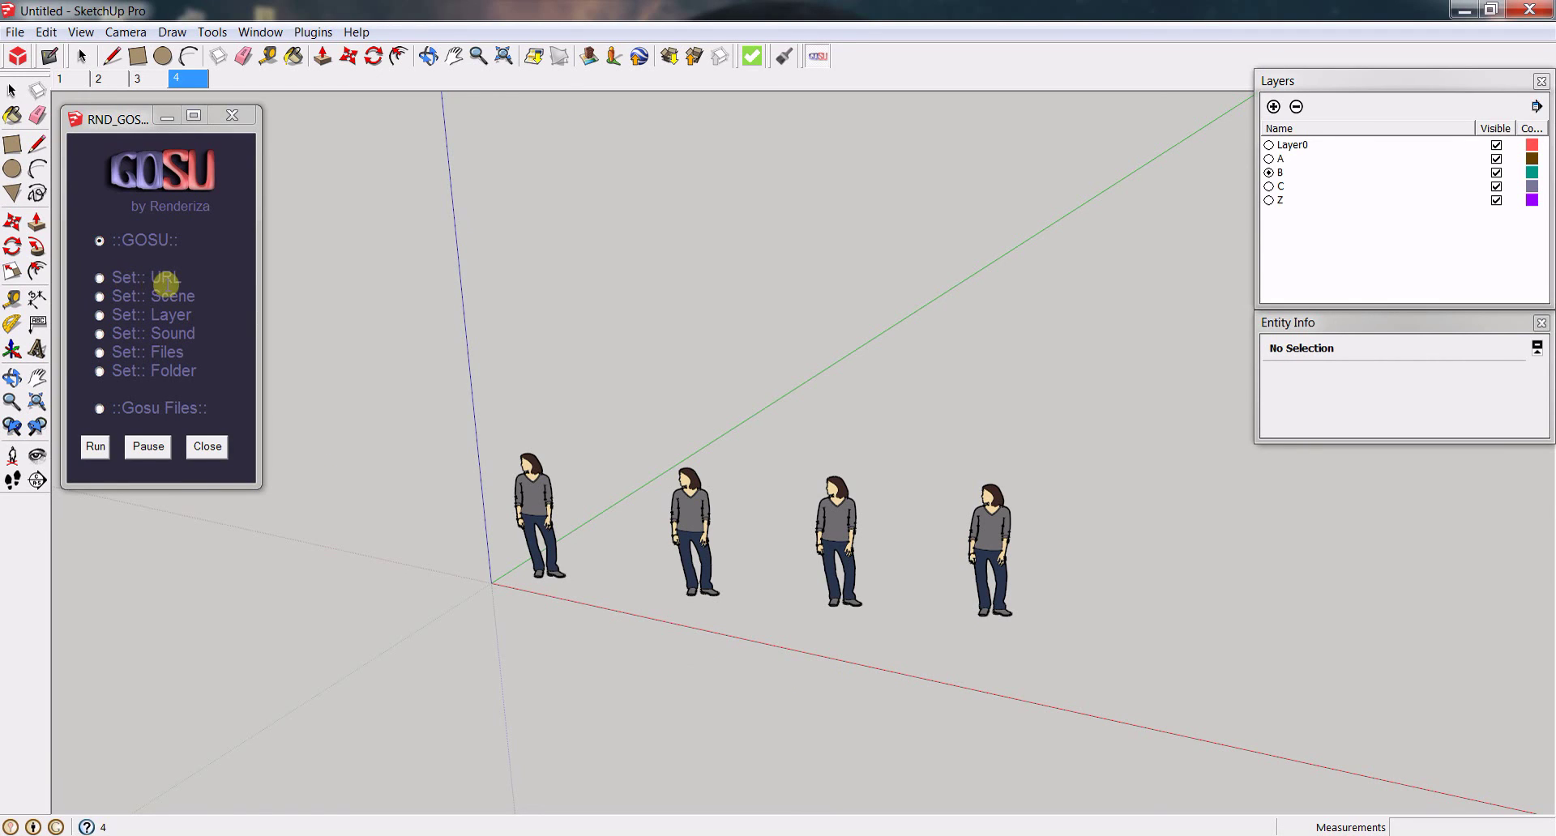
pyautogui.click(100, 277)
pyautogui.moveTo(636, 508); pyautogui.dragTo(644, 551, button='middle')
pyautogui.click(534, 490)
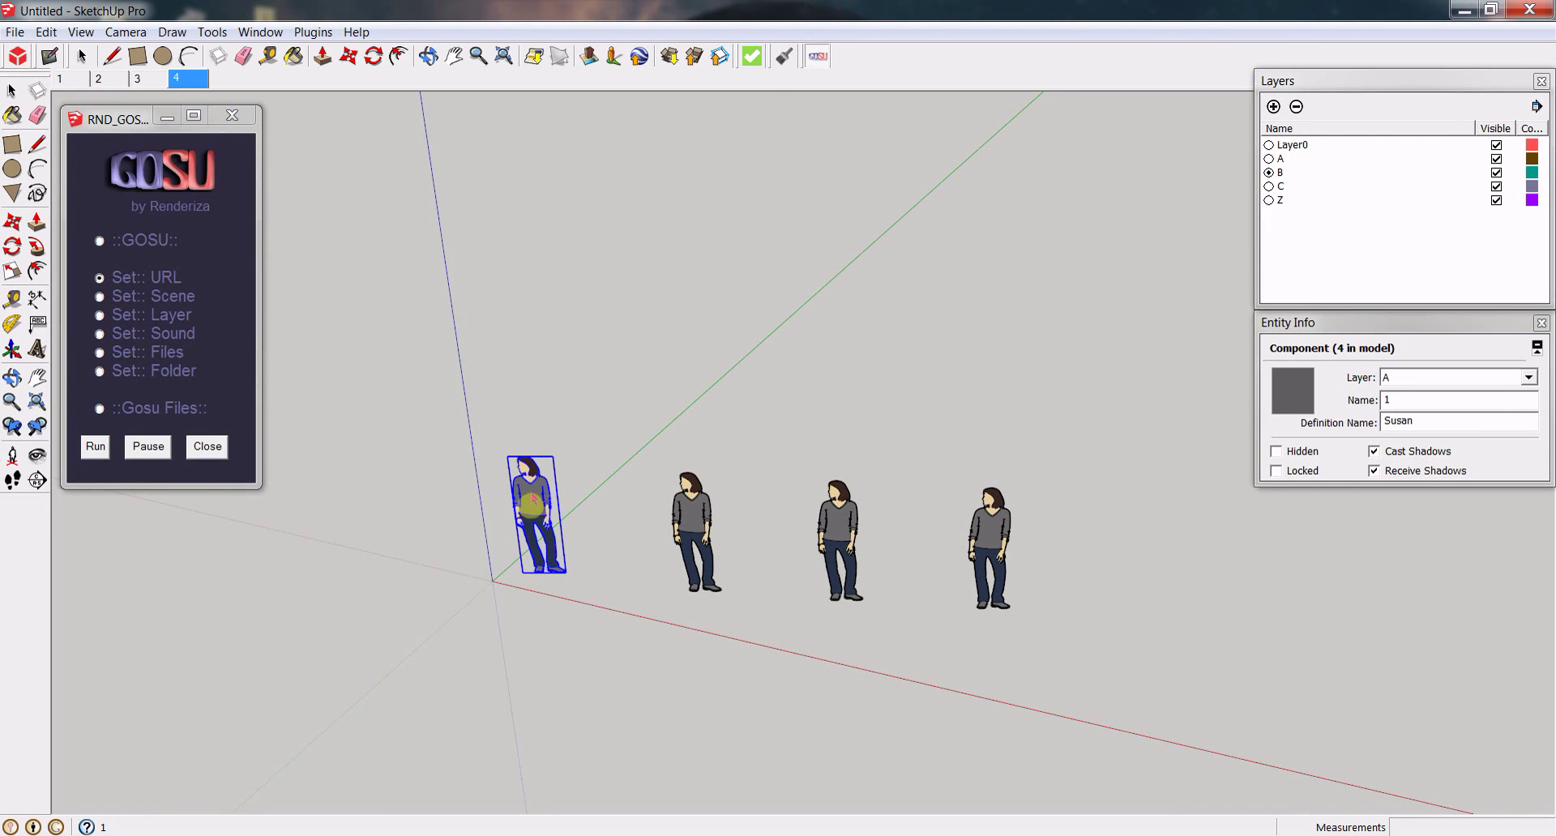
pyautogui.click(452, 430)
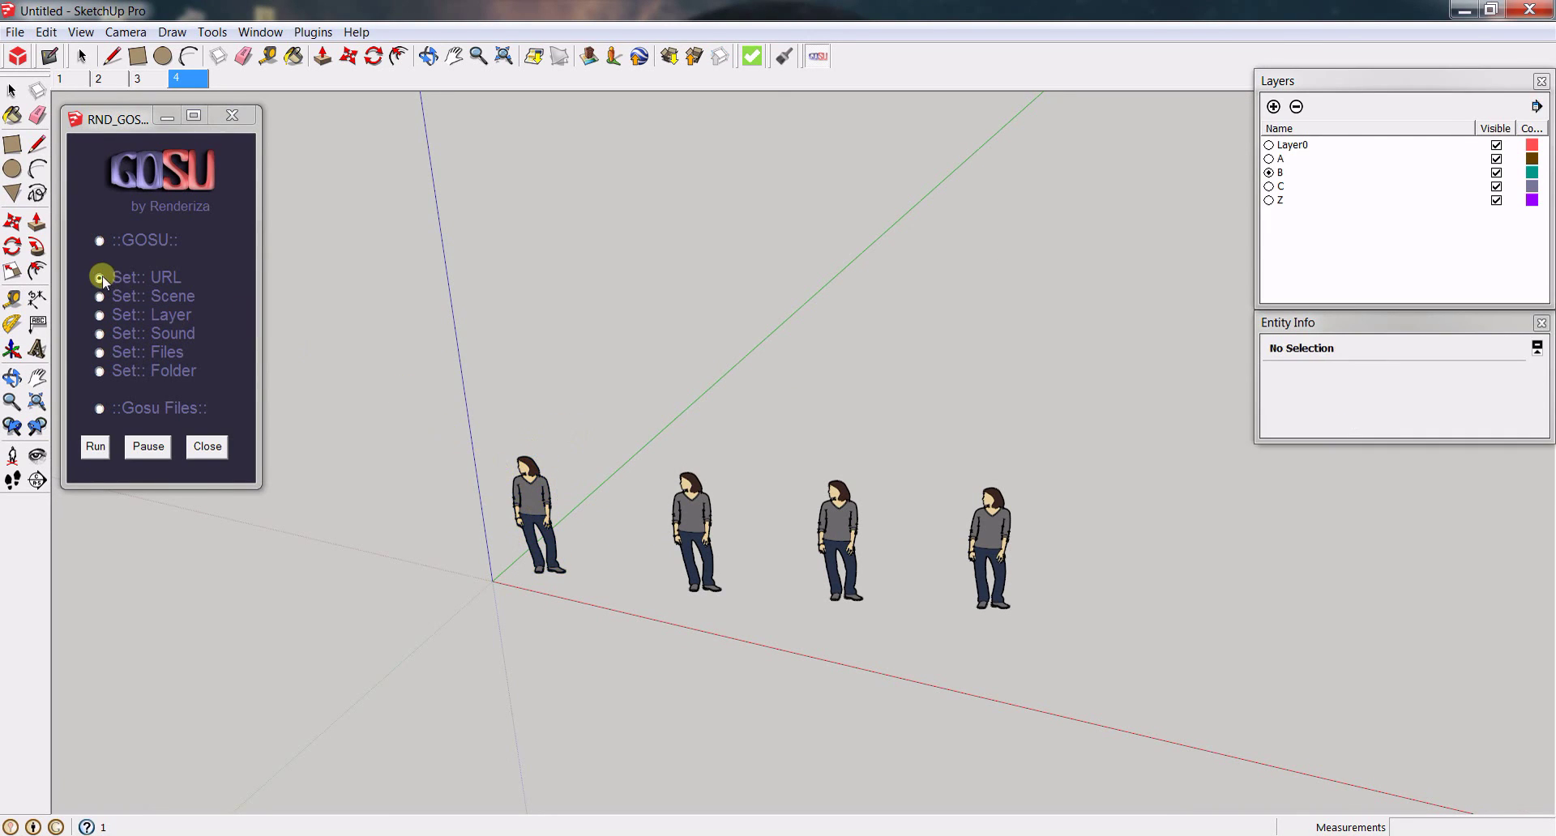
pyautogui.click(523, 498)
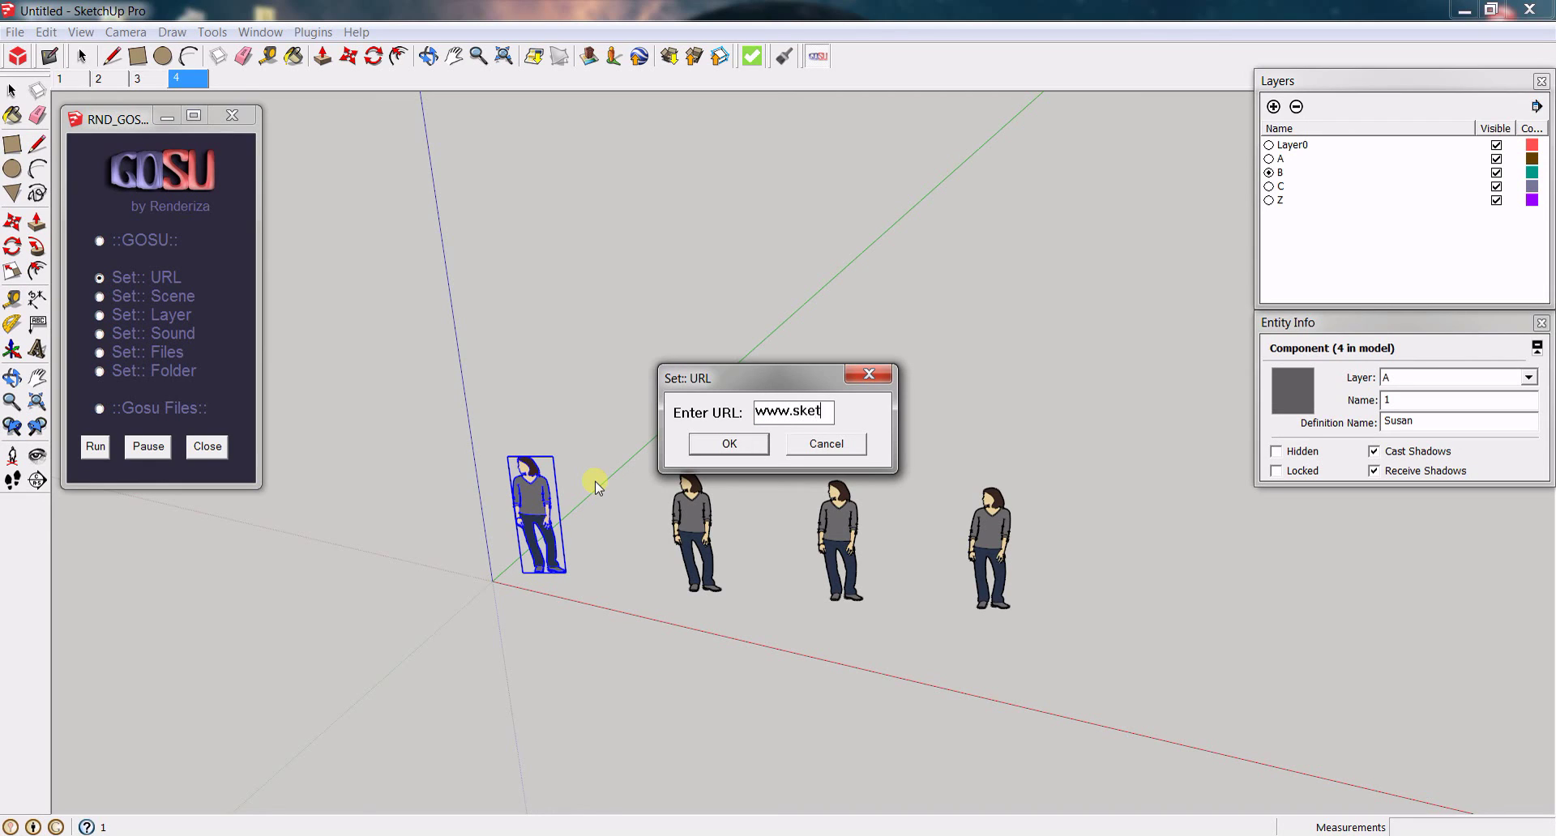
pyautogui.write('www.sketchucatio')
pyautogui.write('n.com')
pyautogui.press('Return')
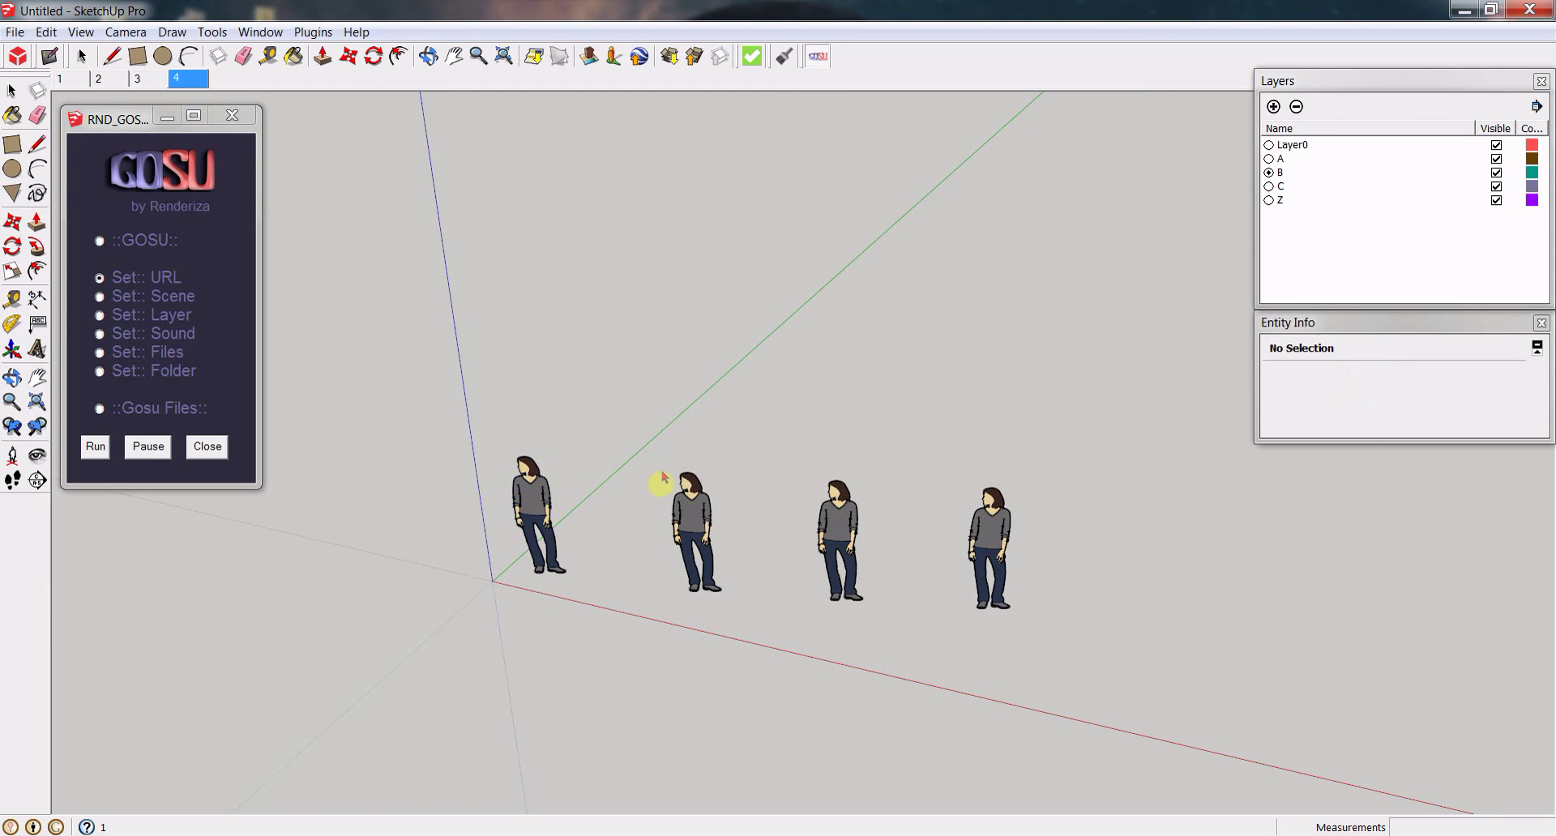
pyautogui.click(687, 506)
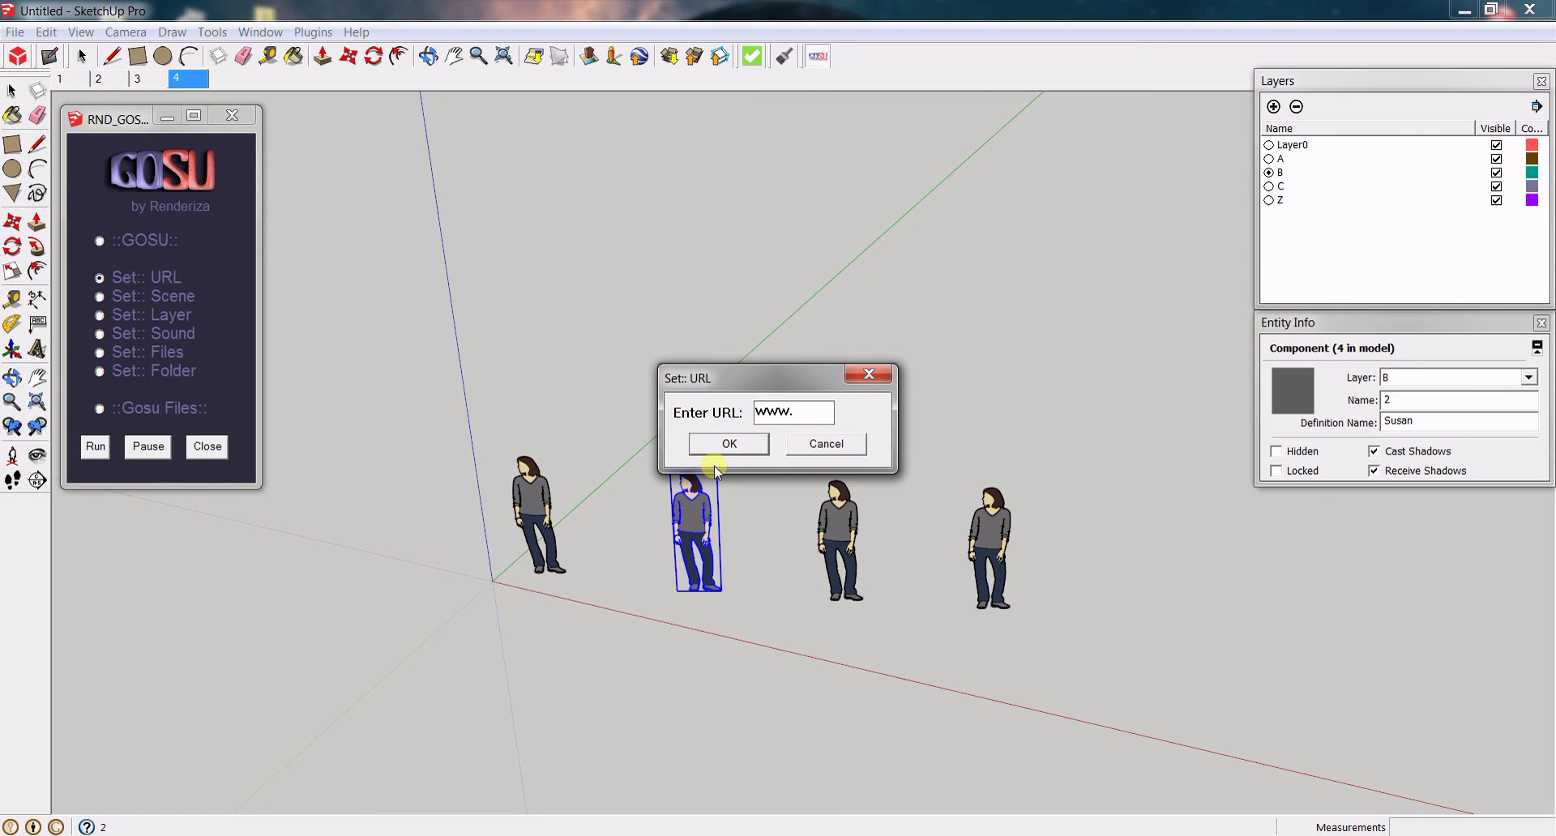
pyautogui.write('www.google.com')
pyautogui.press('Return')
pyautogui.click(846, 531)
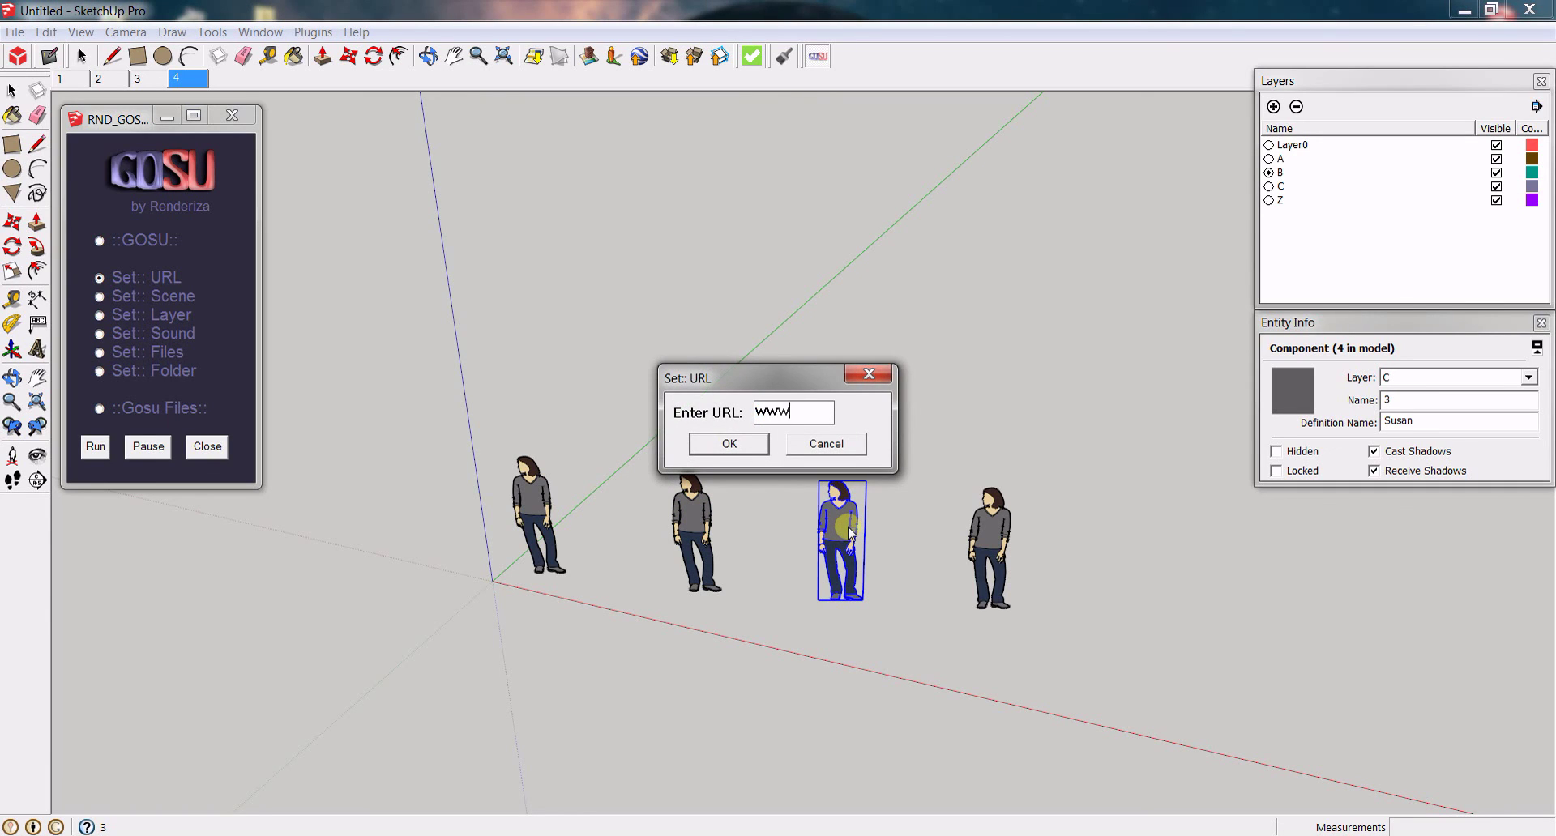
pyautogui.write('www.youtube.com')
pyautogui.press('Return')
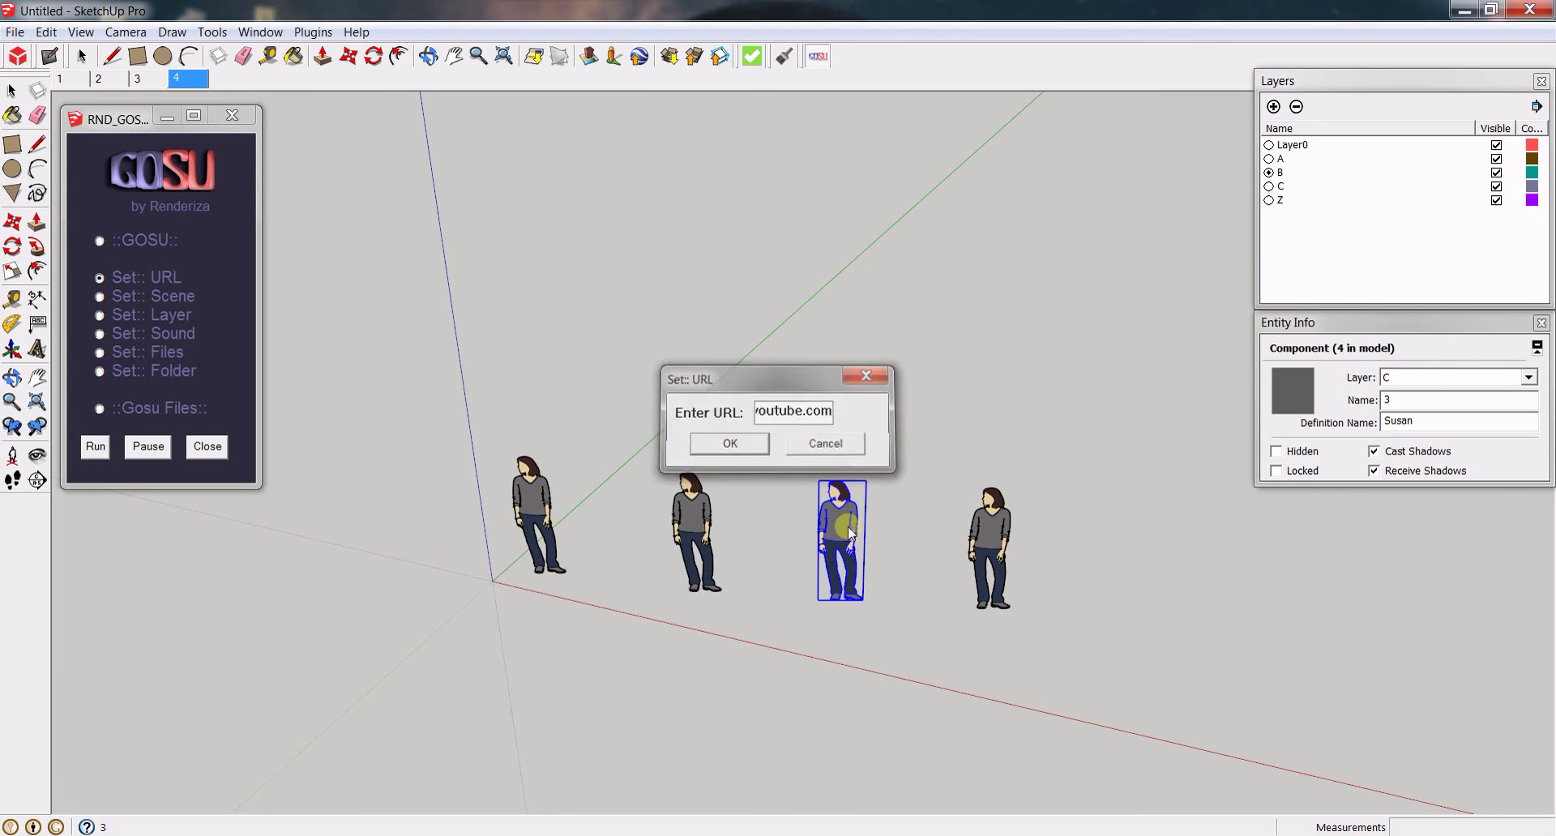
# - In ::GOSU:: mode, open the linked websites of the first three figures one by one, closing the browser after each
pyautogui.click(99, 240)
pyautogui.click(520, 506)
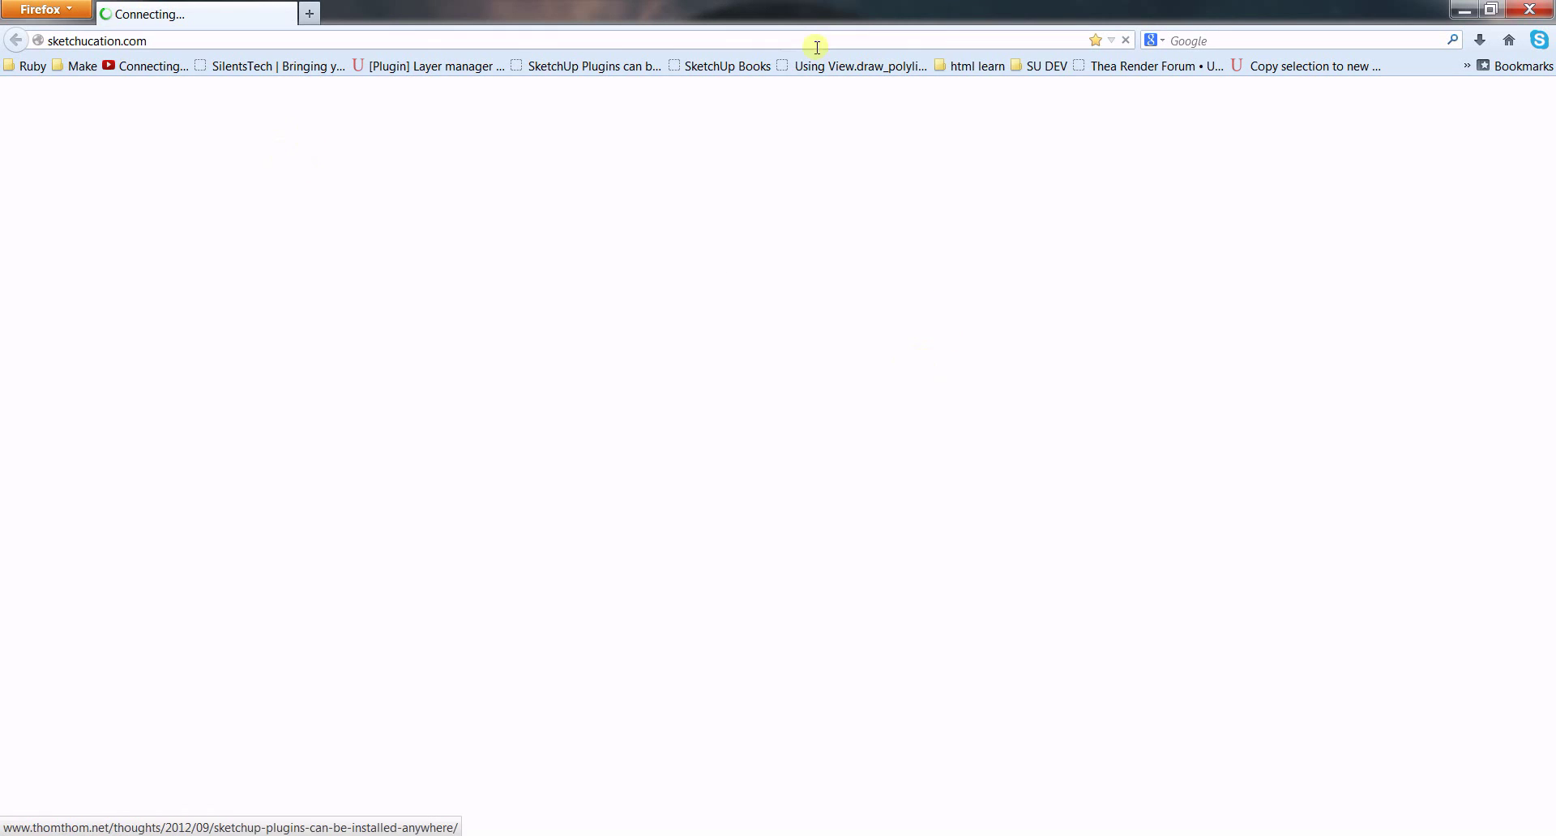
pyautogui.click(1529, 9)
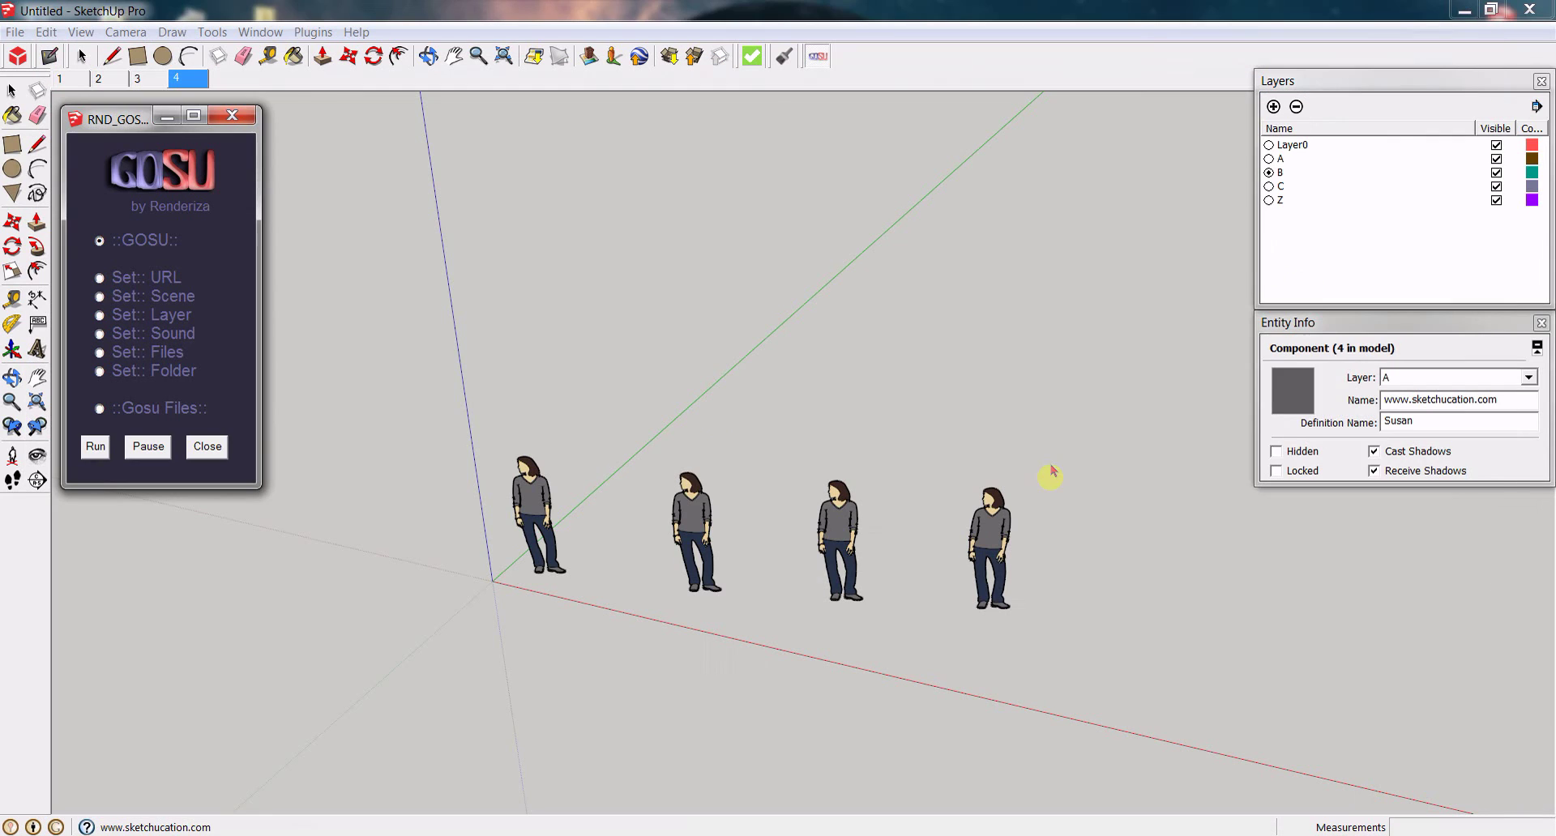
pyautogui.click(697, 515)
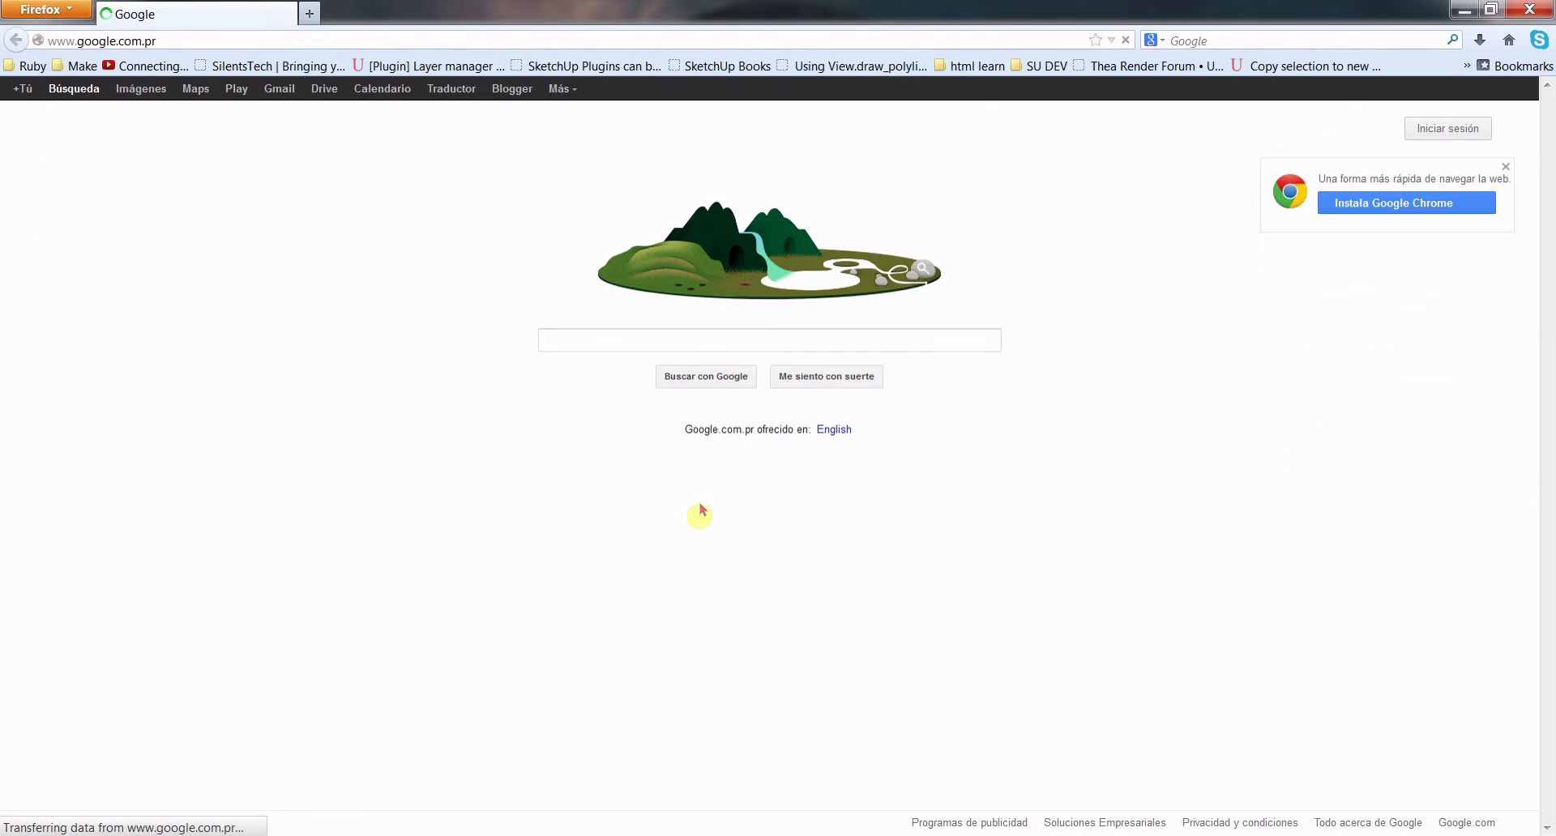
pyautogui.click(1529, 9)
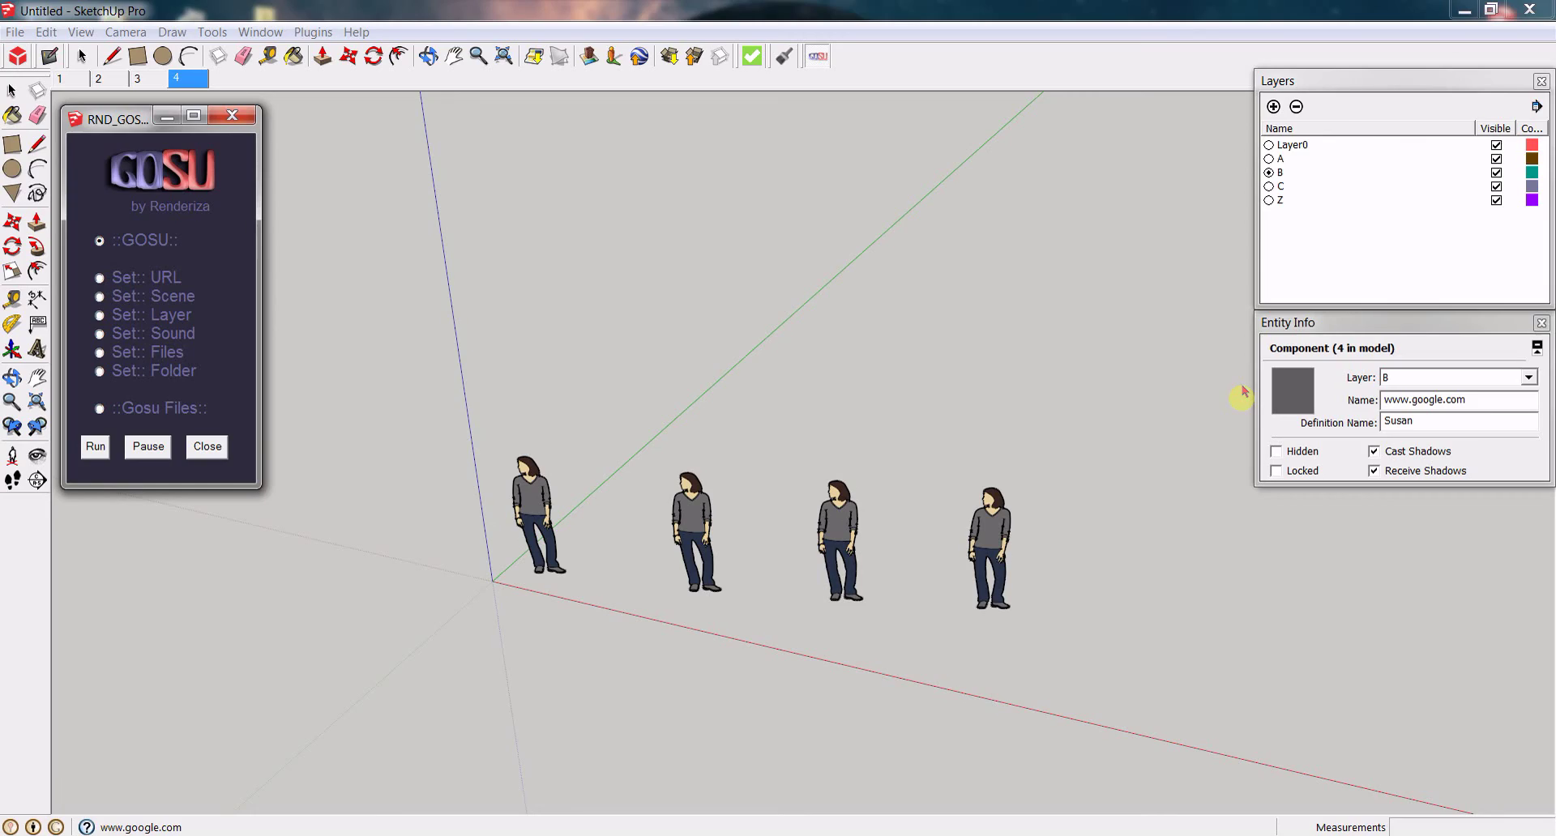
pyautogui.click(847, 518)
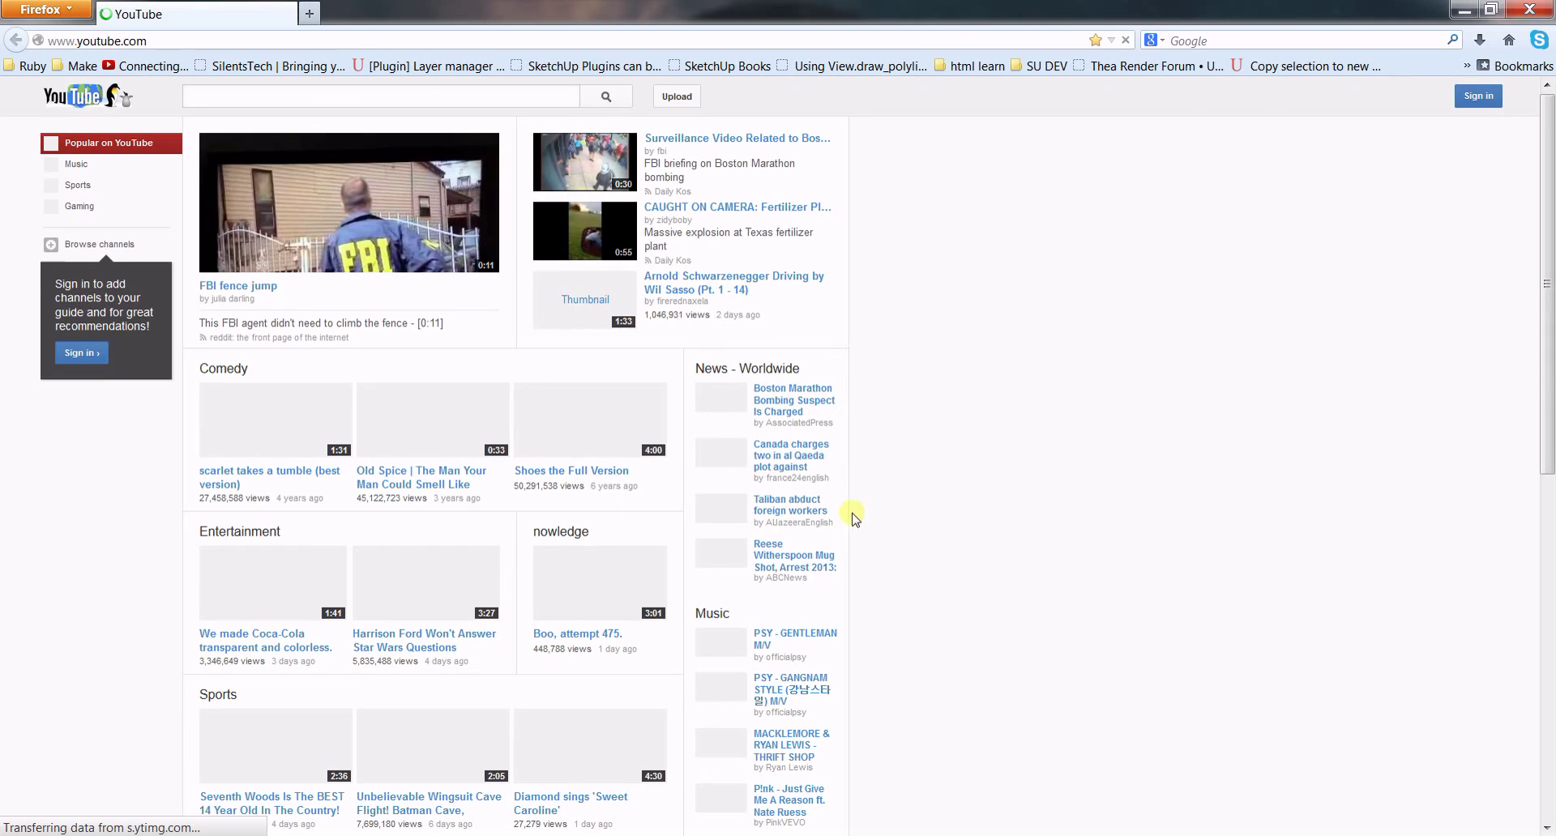
pyautogui.click(1535, 8)
pyautogui.click(806, 430)
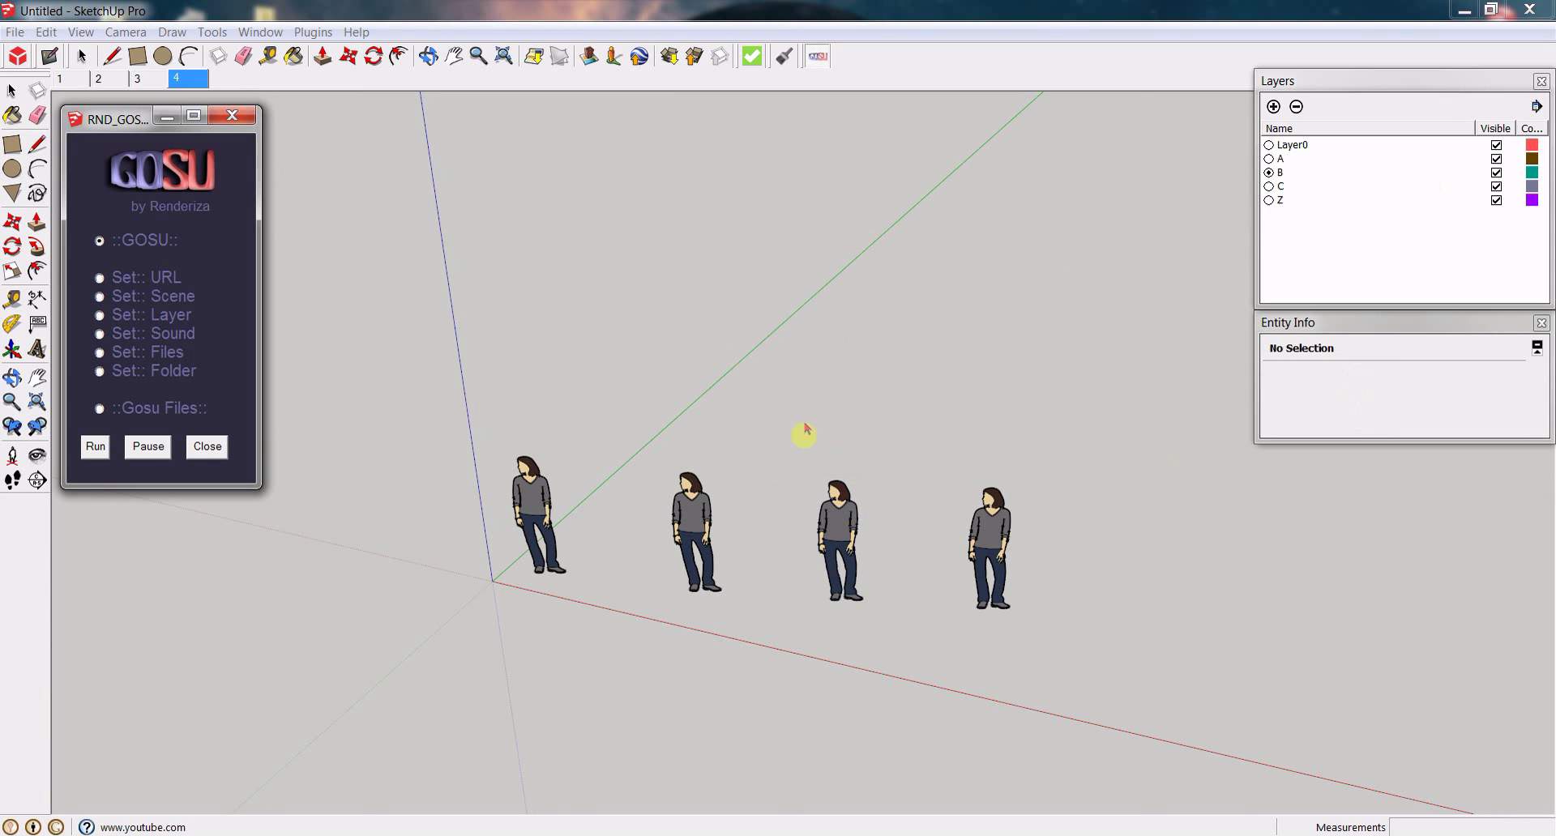
# - Examine the URLs assigned as names to the first three figures
pyautogui.click(687, 496)
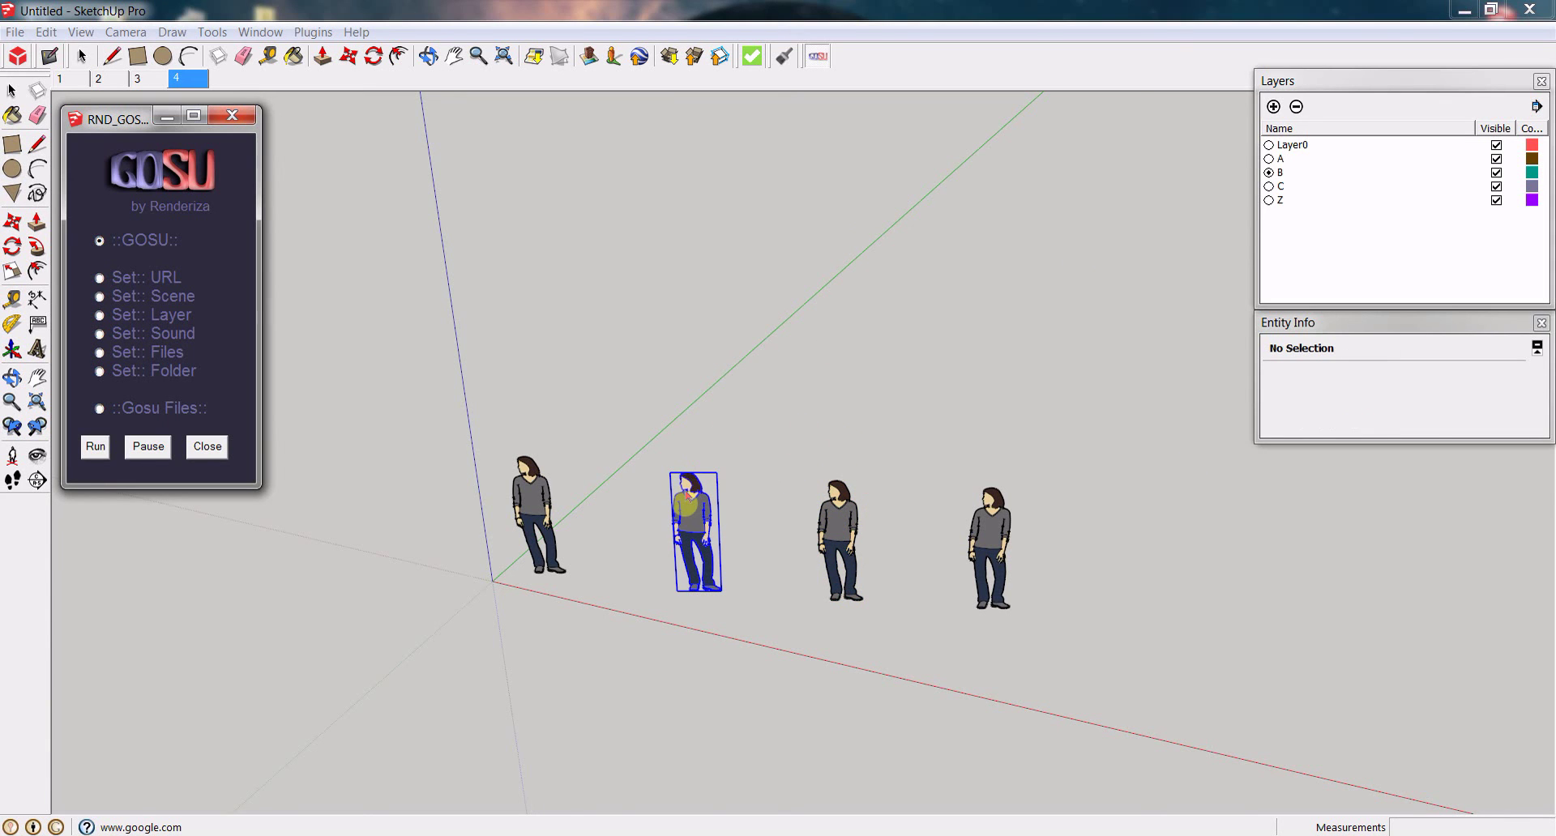
pyautogui.click(541, 504)
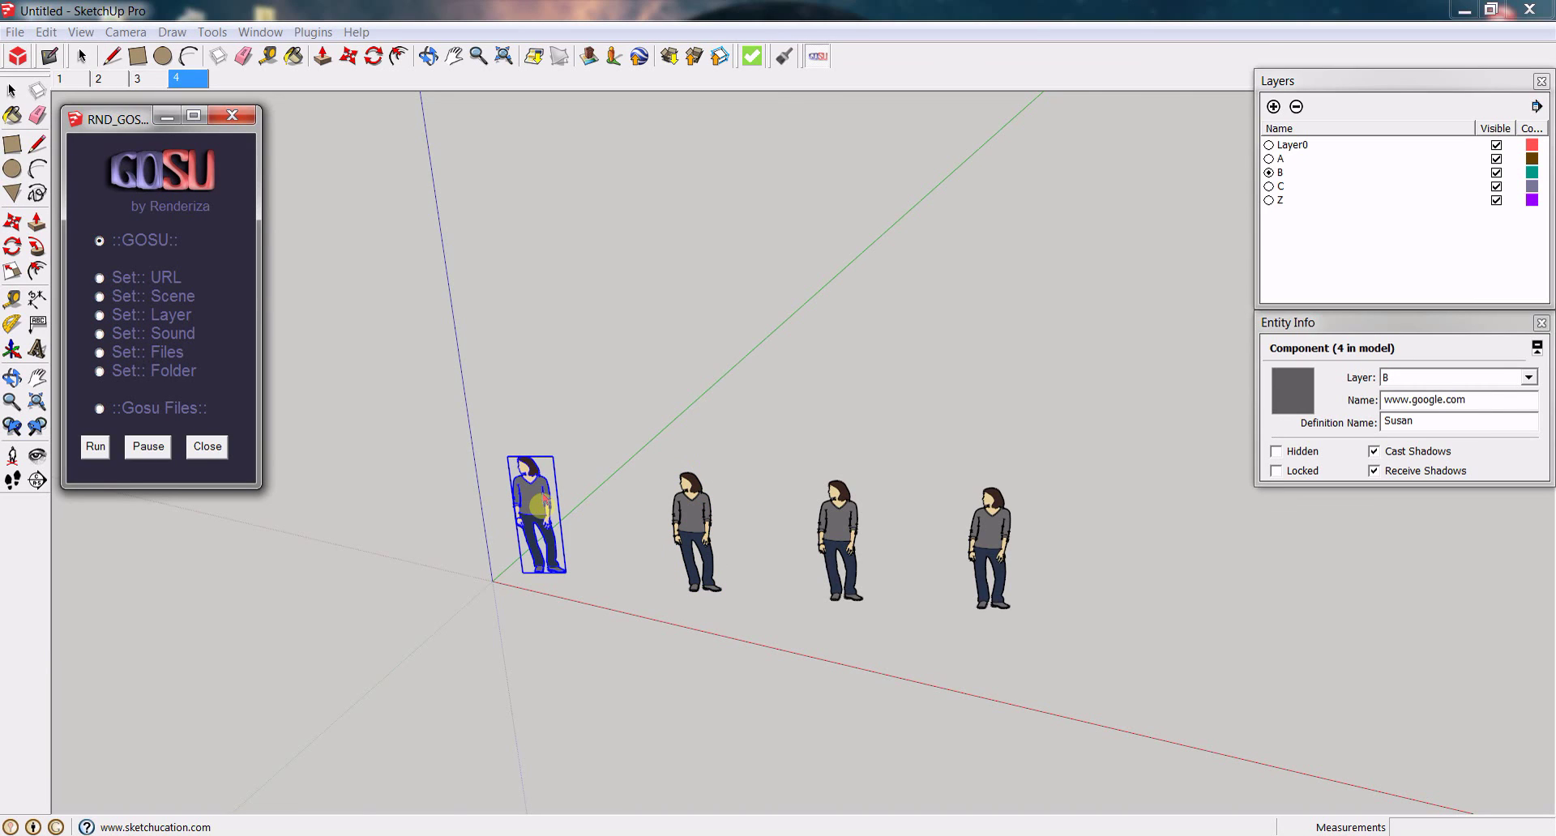
pyautogui.click(462, 544)
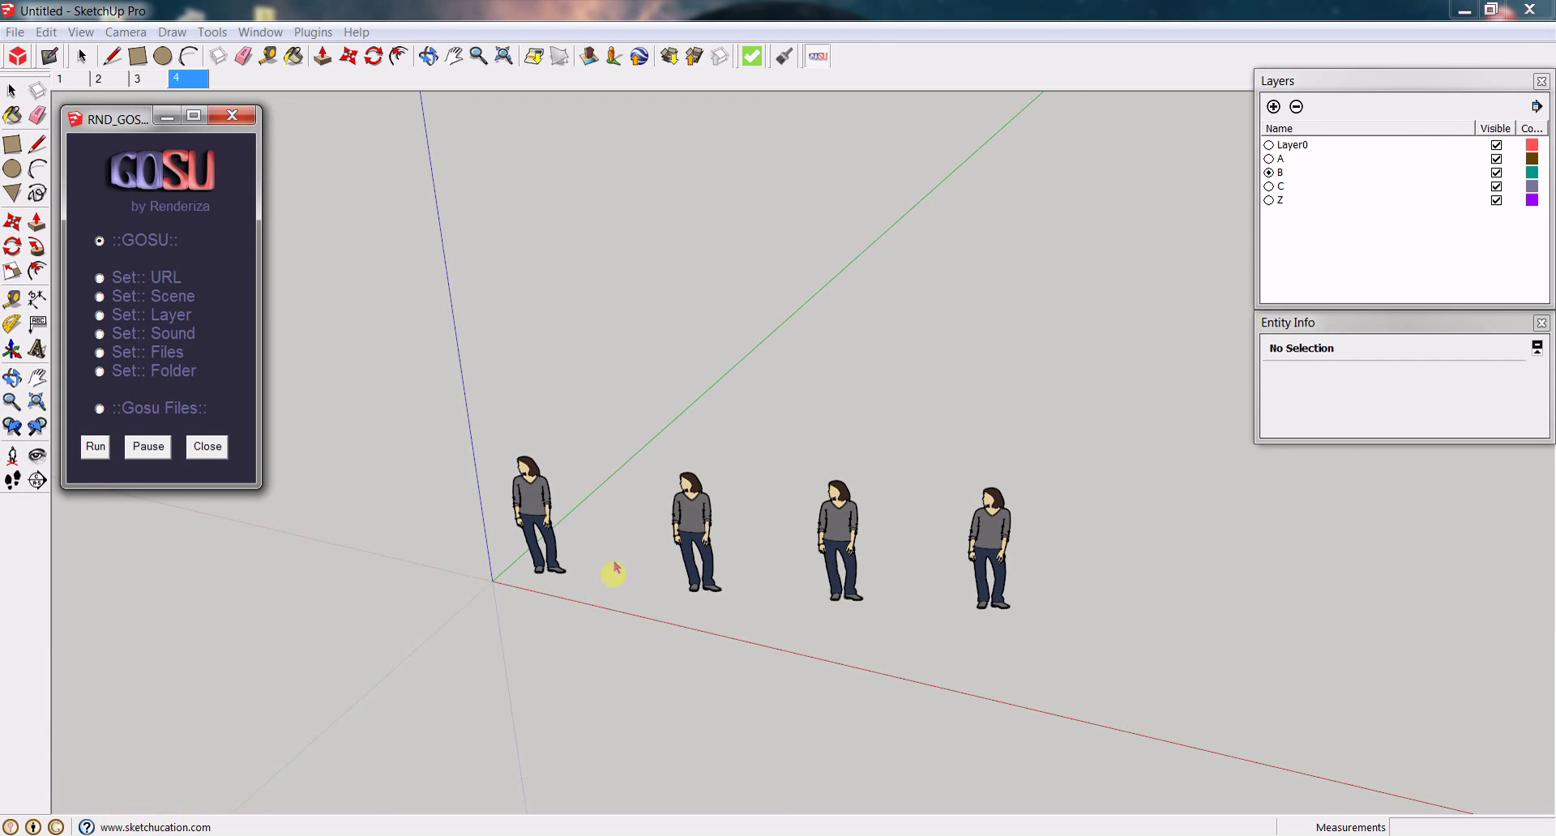
pyautogui.click(689, 518)
pyautogui.click(824, 508)
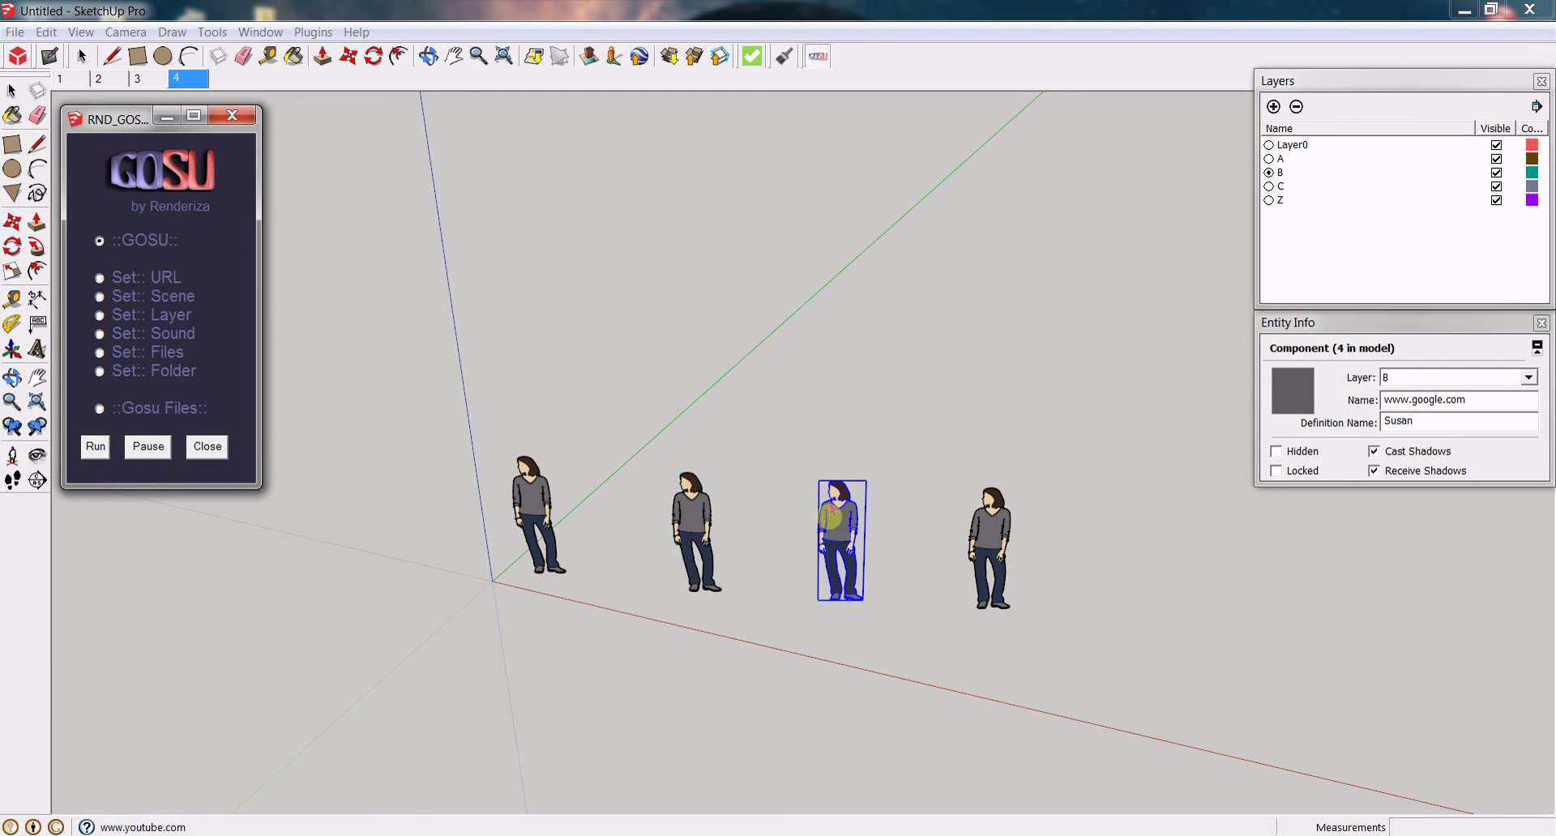
# - Trigger the fourth figure to activate its linked scene 4, and check the third figure's link from there
pyautogui.click(983, 526)
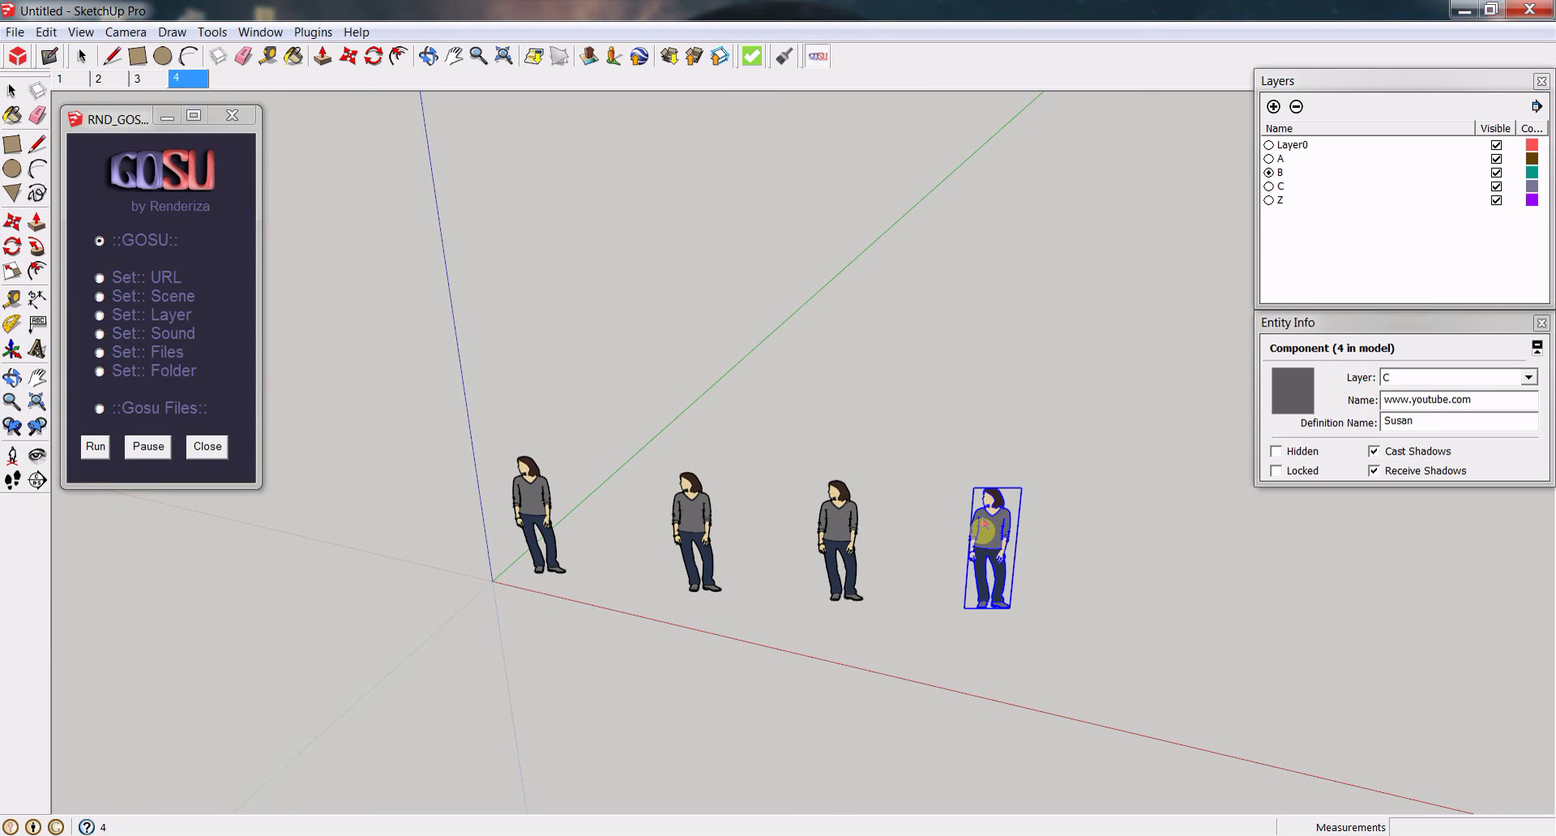
pyautogui.click(914, 503)
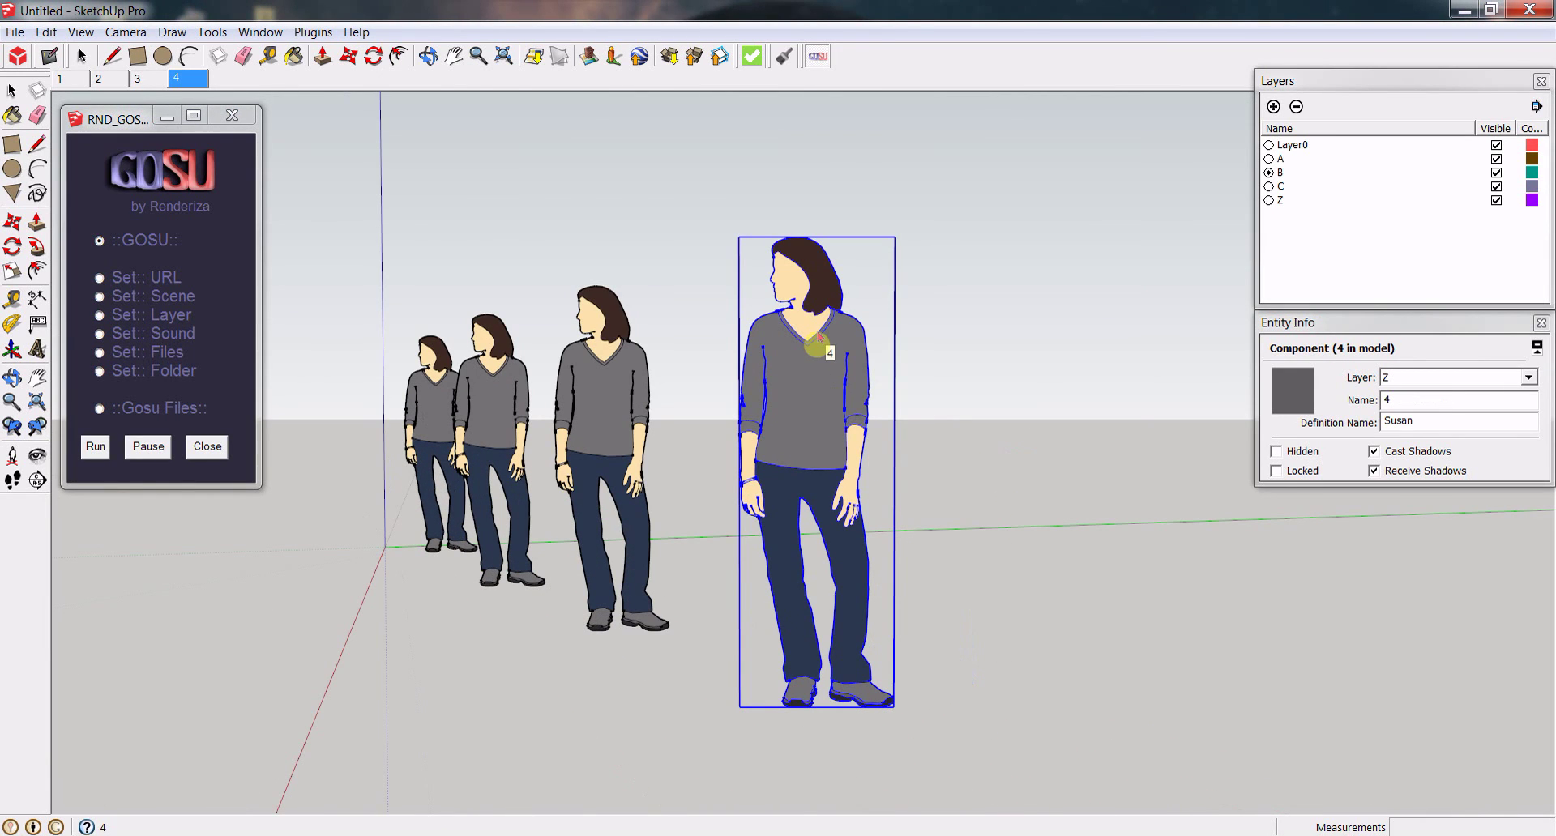
pyautogui.click(596, 393)
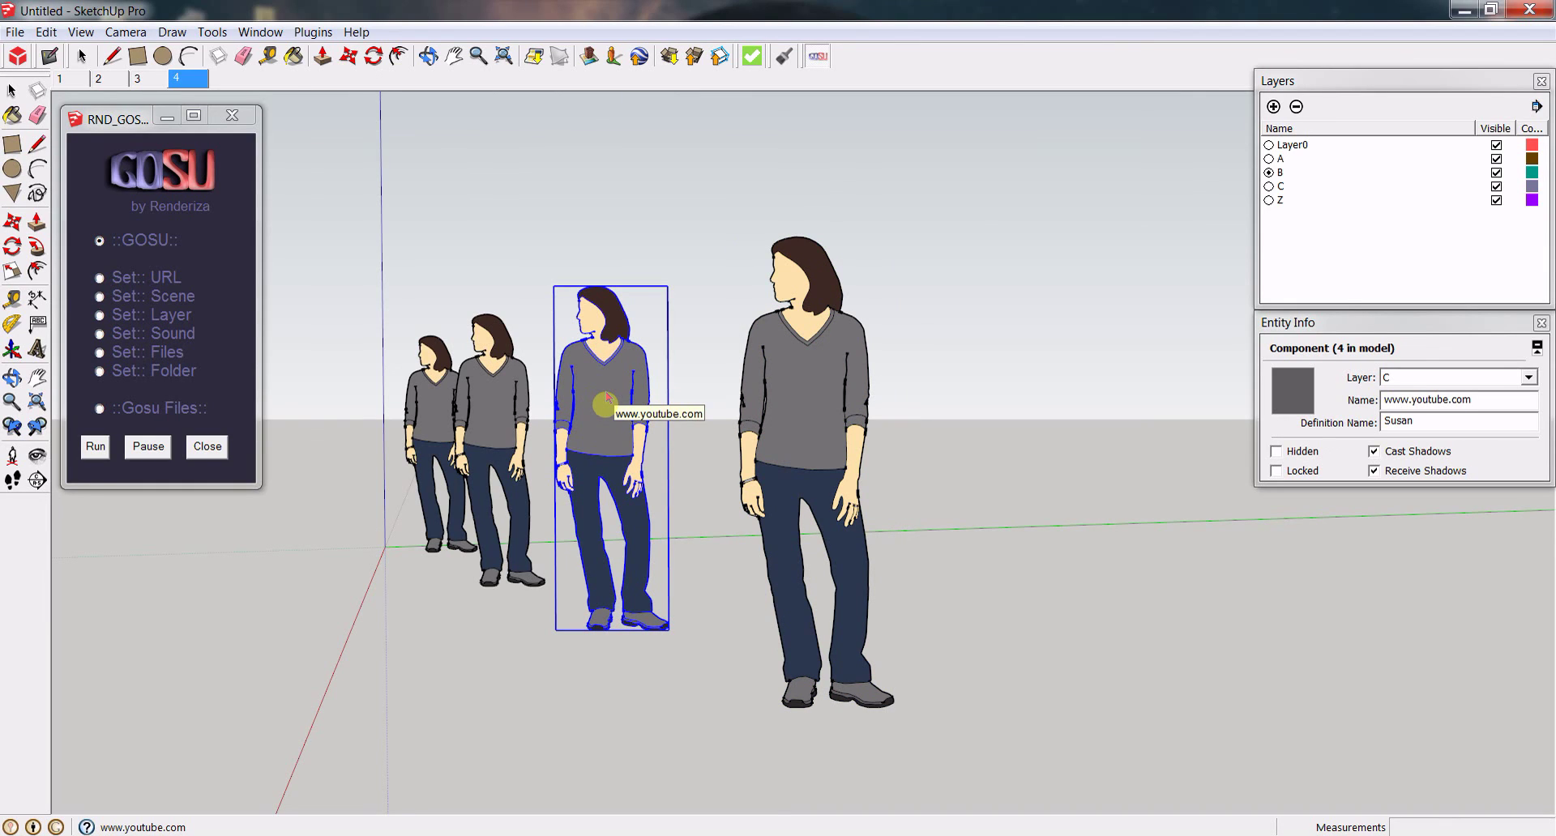
# - Check the links assigned to the first three figures, viewing the row from above and selecting the third figure to inspect its name
pyautogui.click(497, 376)
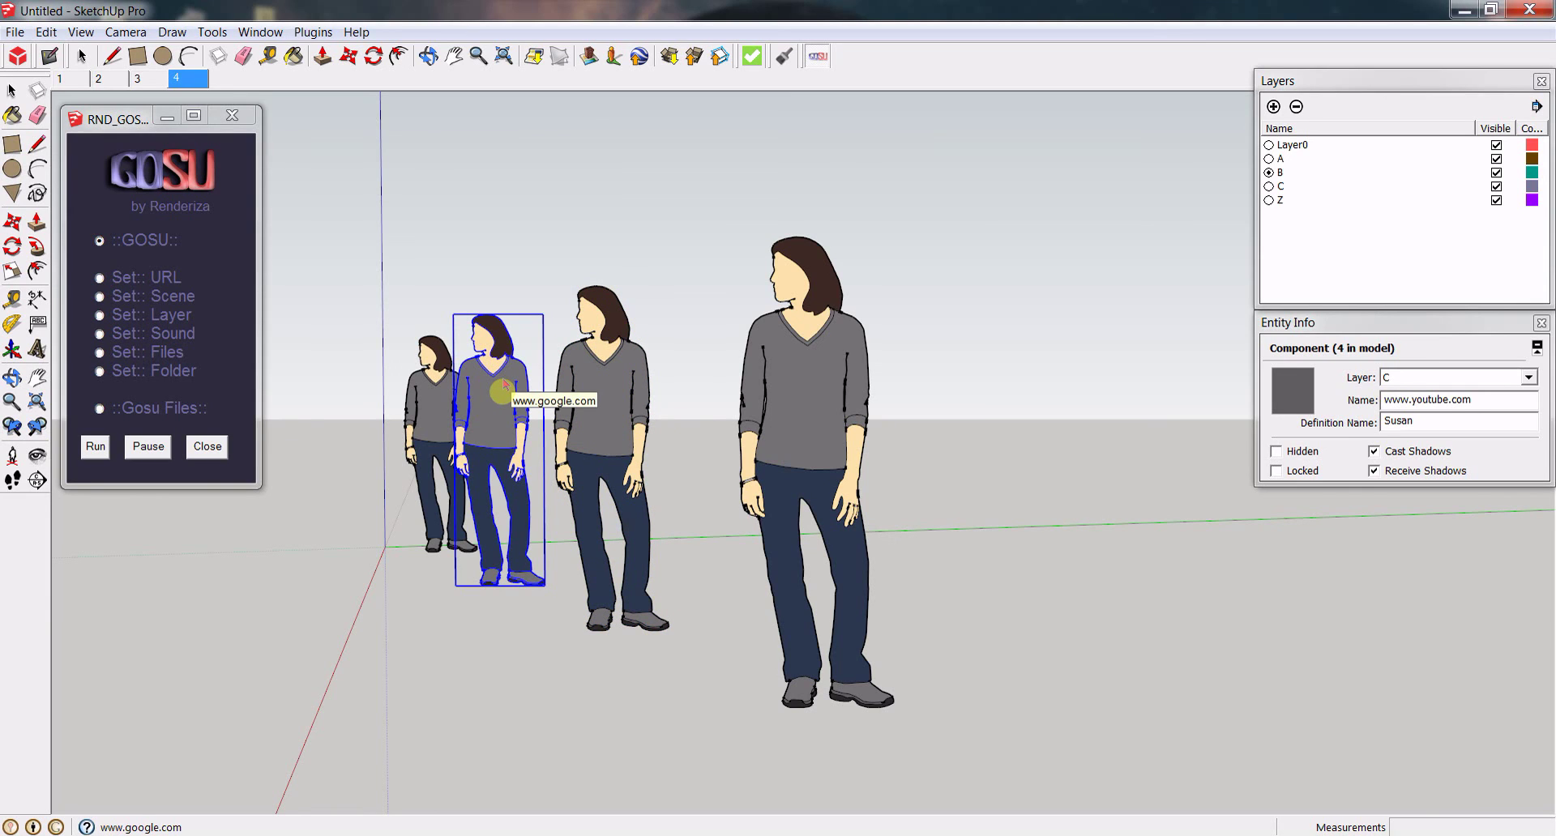
pyautogui.click(441, 390)
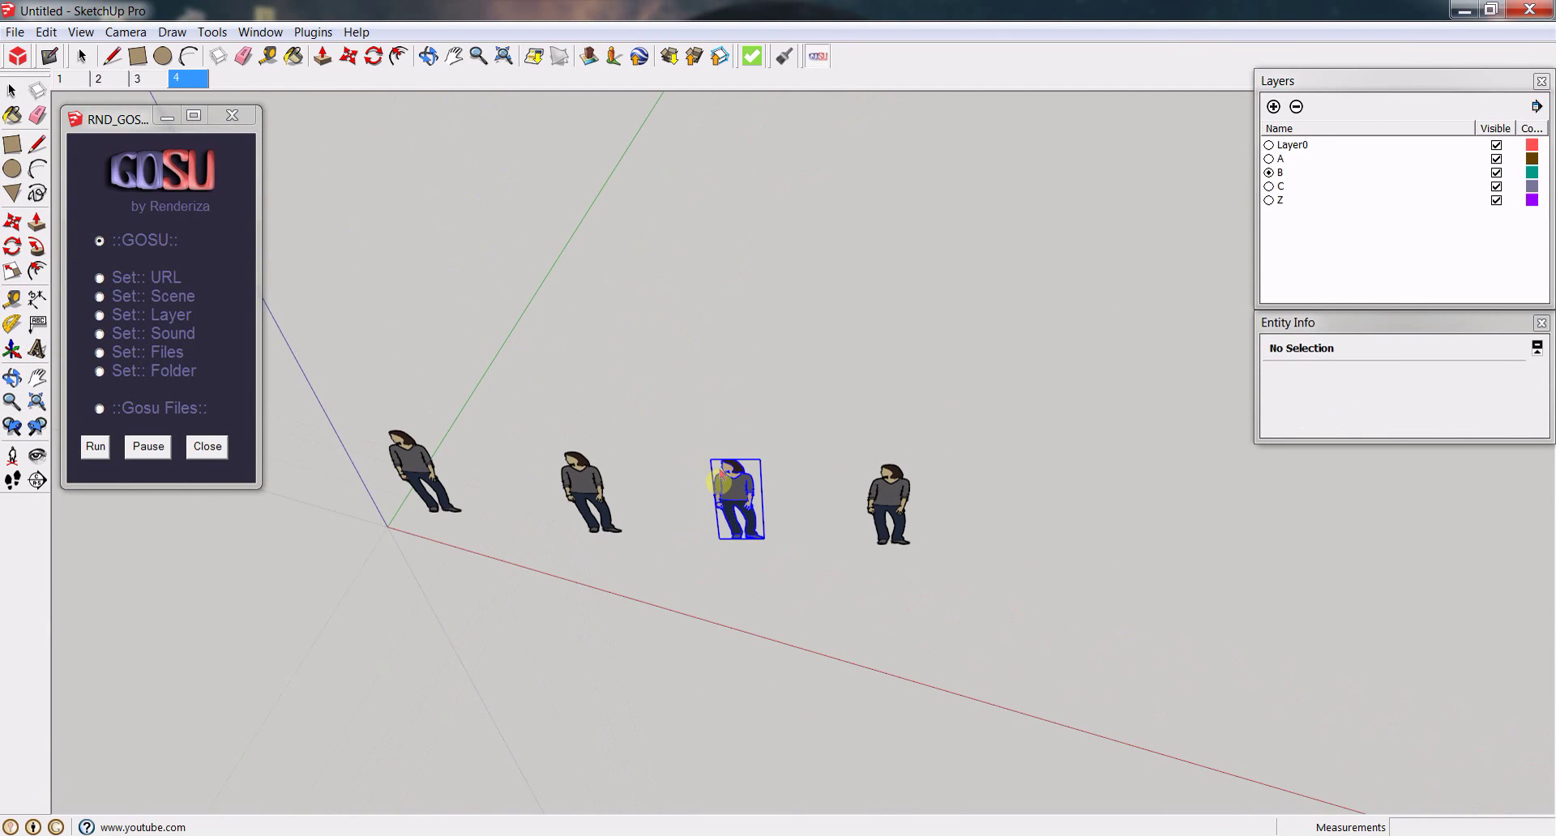
pyautogui.moveTo(764, 556); pyautogui.dragTo(717, 480, button='middle')
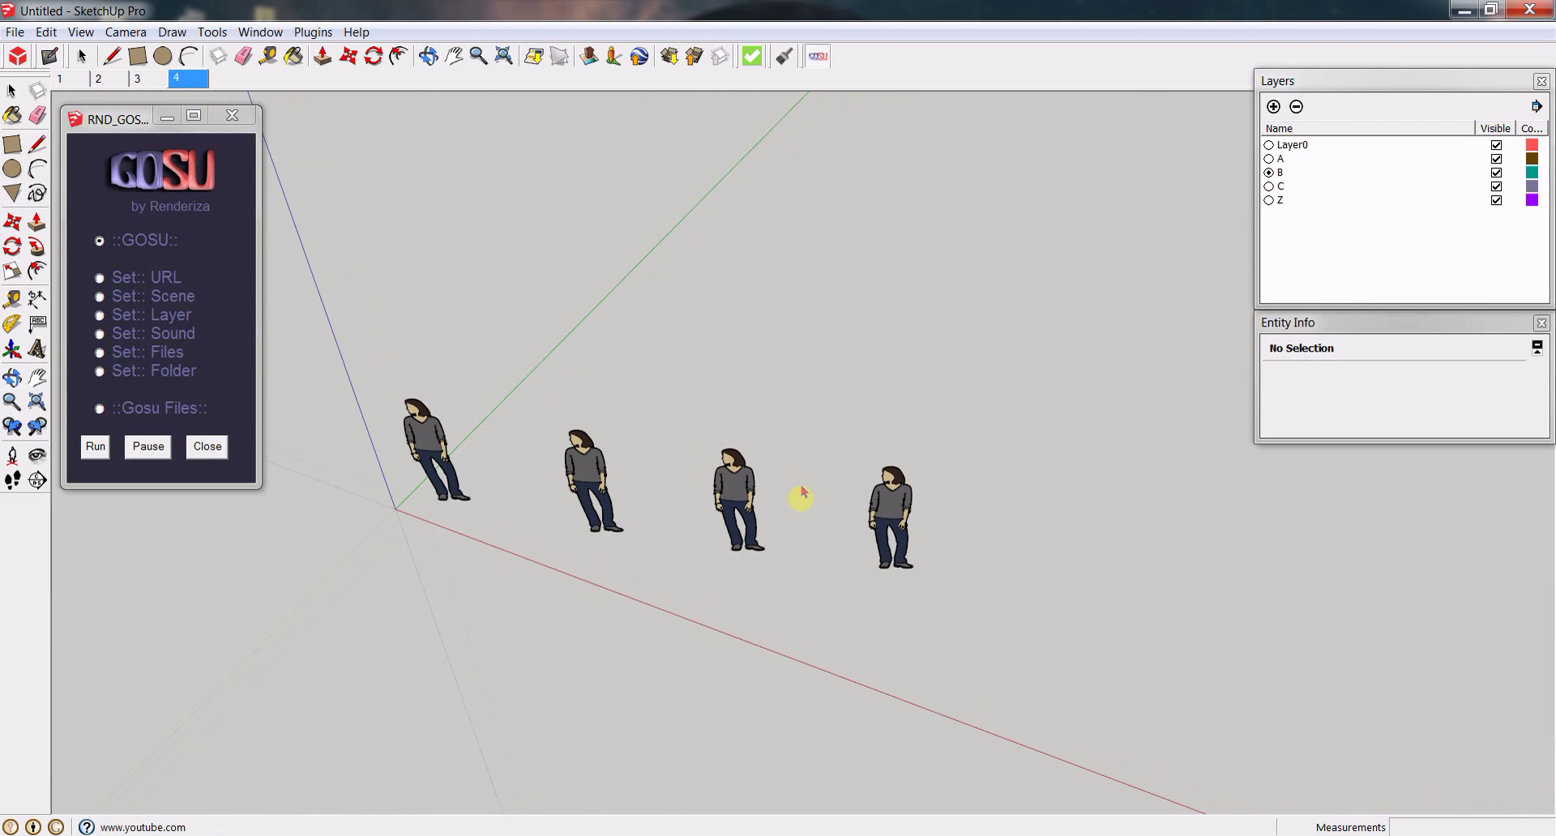
pyautogui.click(754, 514)
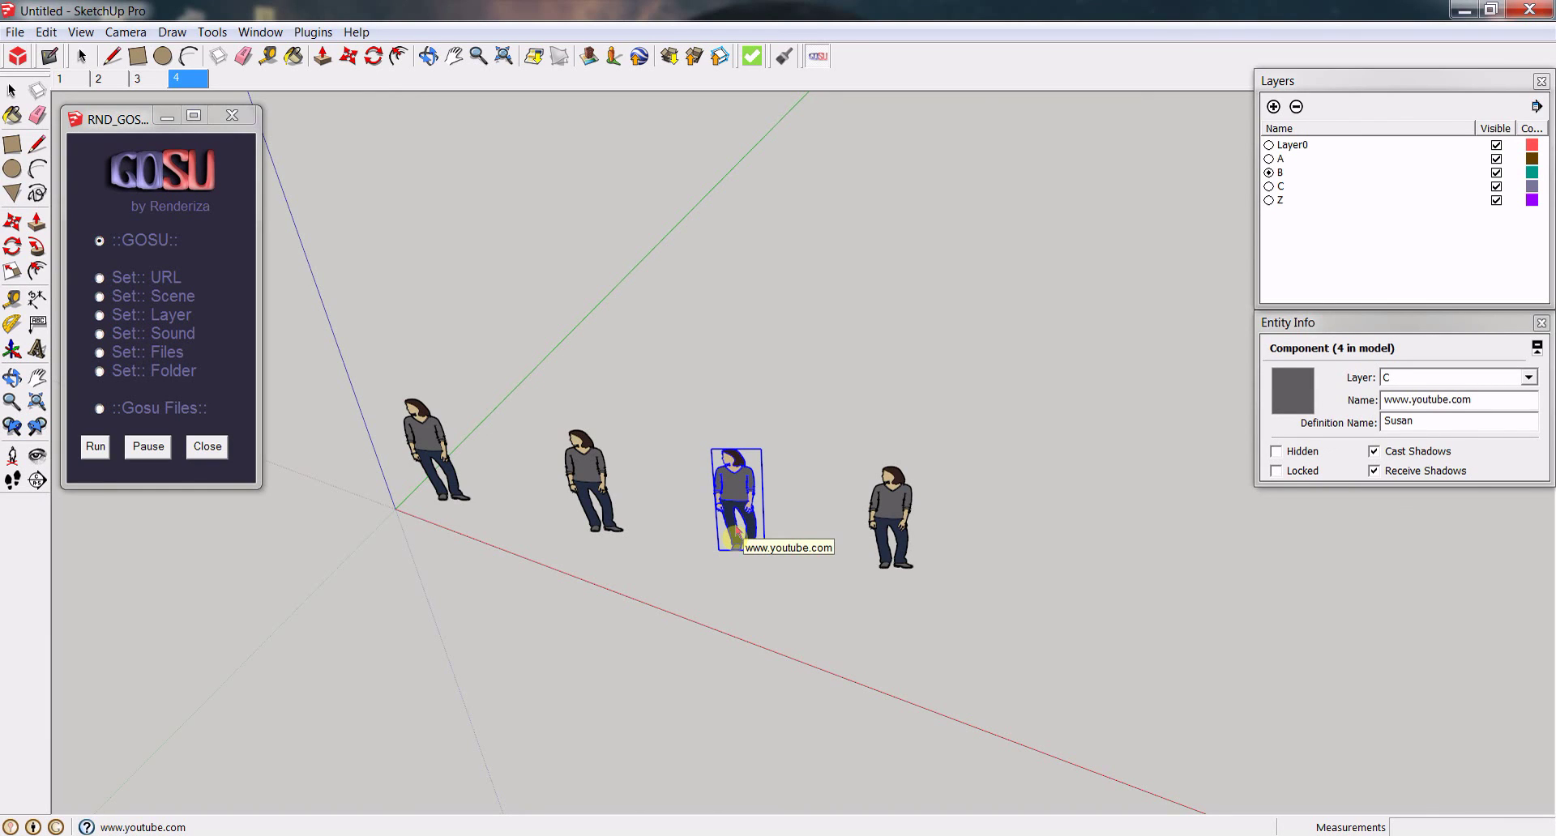
pyautogui.click(416, 514)
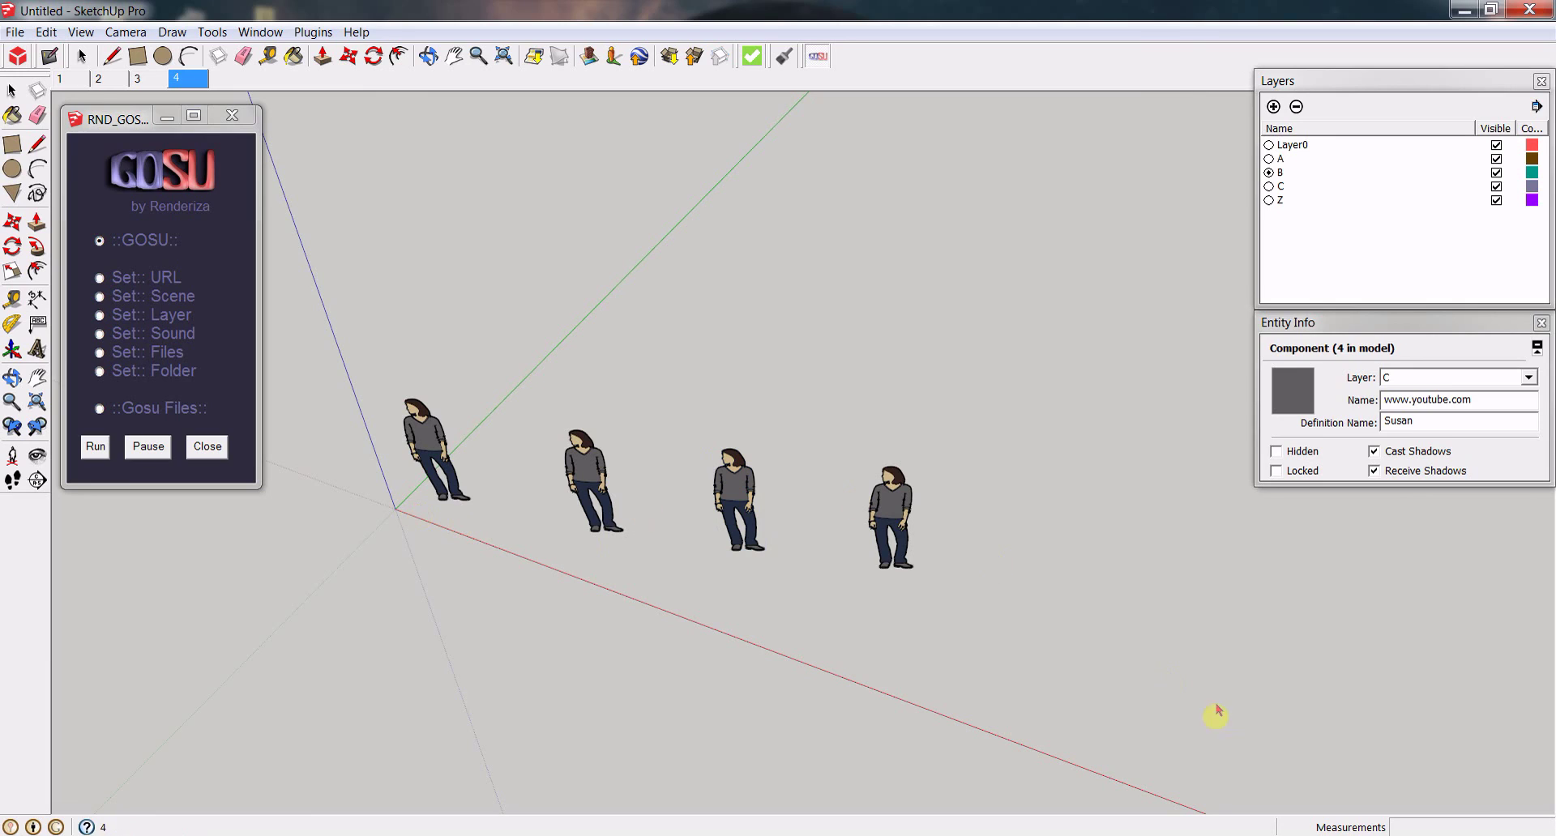
pyautogui.click(1357, 835)
pyautogui.click(1405, 729)
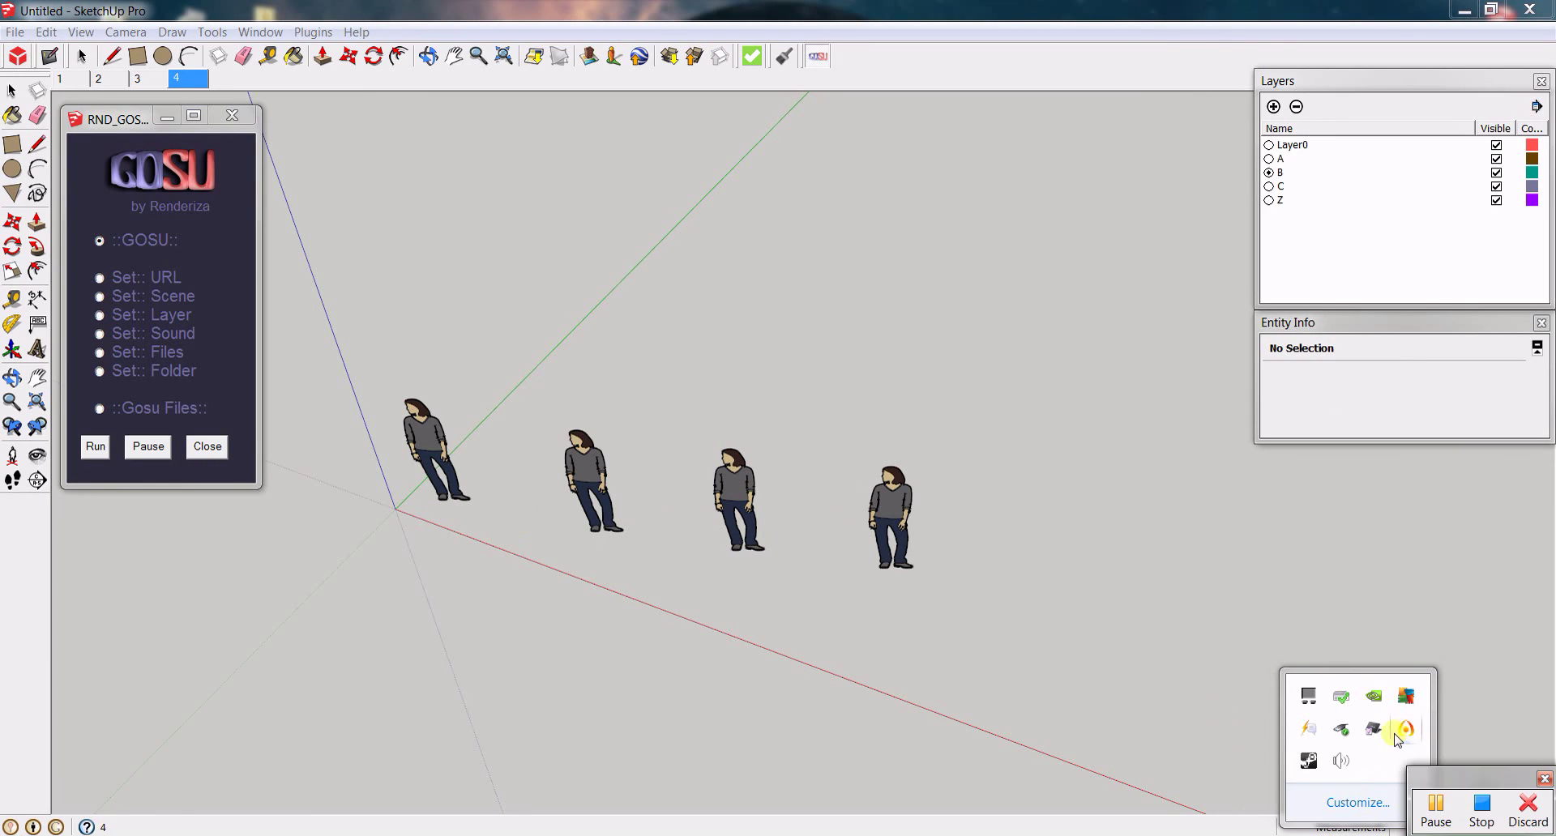